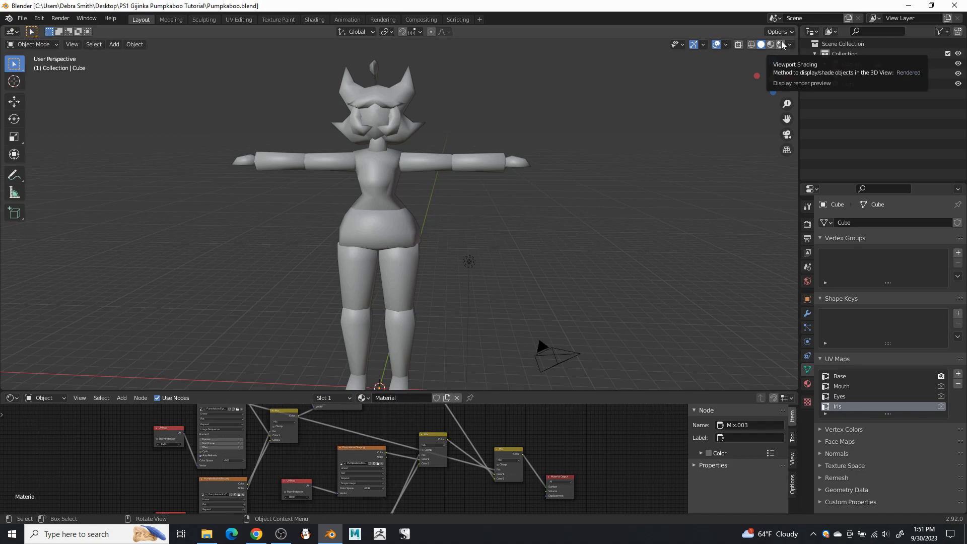
- Switch the viewport to rendered shading and add a single-bone armature at the character's feet
{"action": "left_click", "coordinate": [781, 44]}
{"action": "middle_click_drag", "start_coordinate": [534, 291], "coordinate": [514, 261]}
{"action": "left_click", "coordinate": [113, 45]}
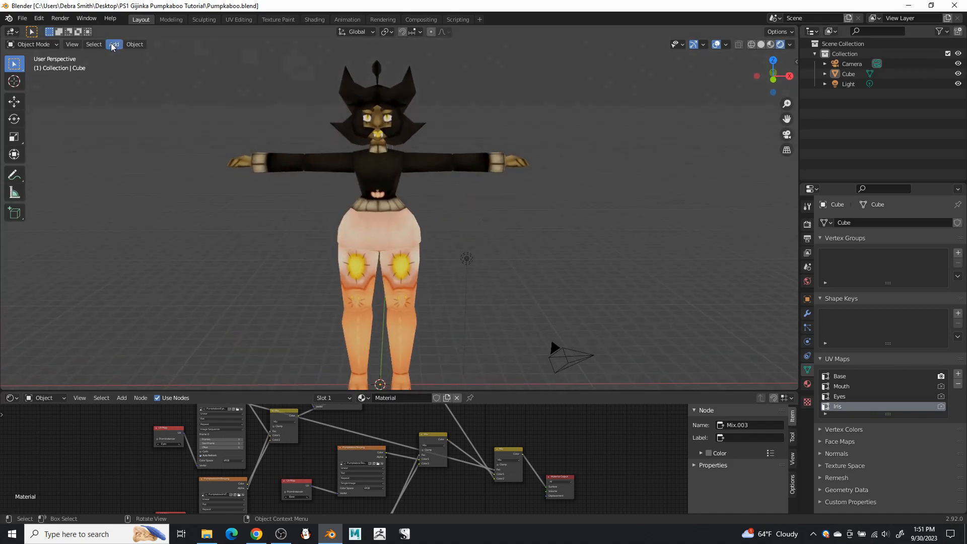
{"action": "mouse_move", "coordinate": [120, 60]}
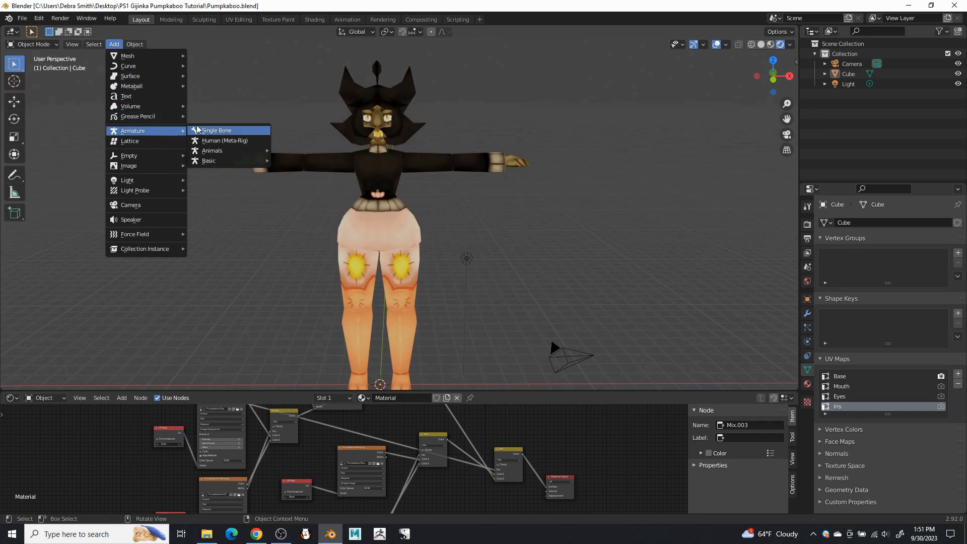
{"action": "left_click", "coordinate": [197, 130]}
- Rename the Cube character object to Pumpkaboo_mesh
{"action": "double_click", "coordinate": [848, 83]}
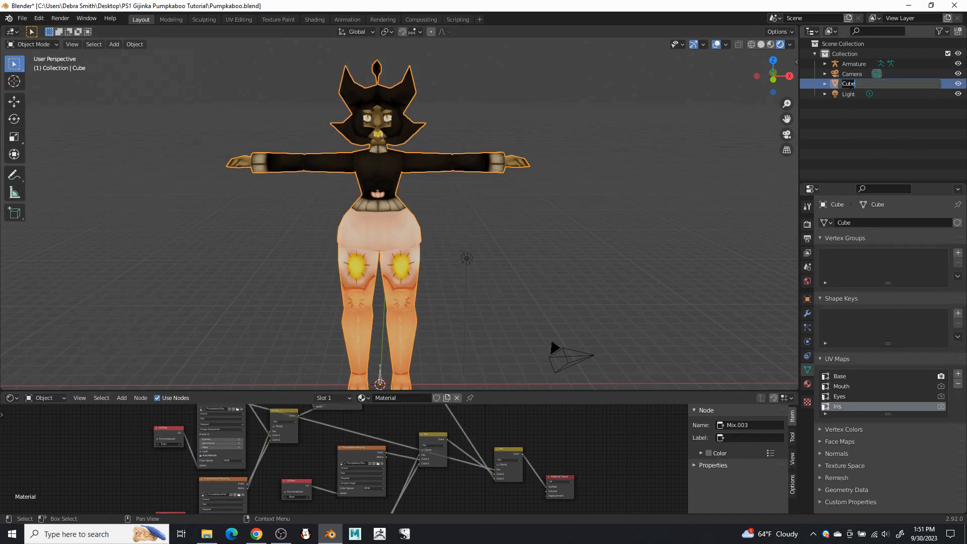
{"action": "type", "text": "Pumpkaboo_mesh"}
{"action": "key", "text": "Return"}
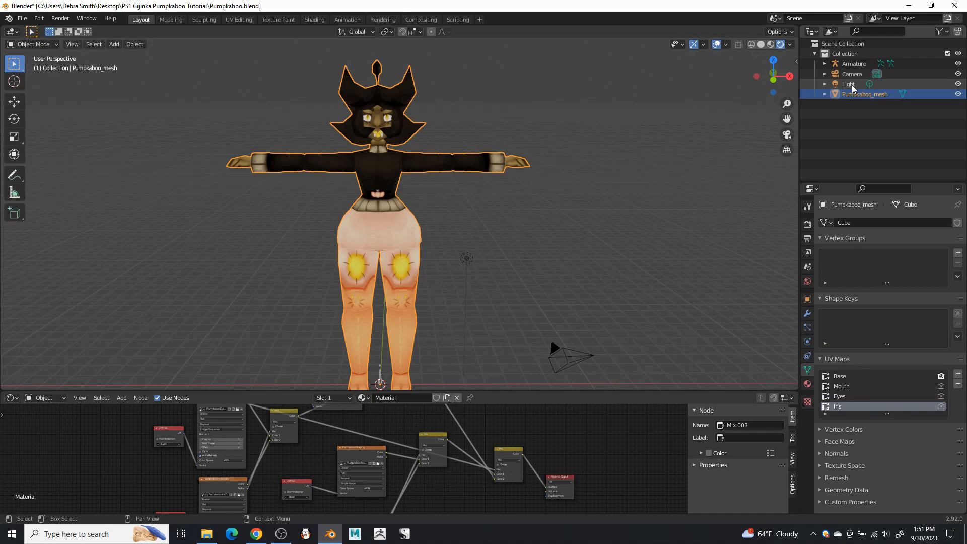
- Rename the Armature object to Pumpkaboo_rig
{"action": "double_click", "coordinate": [855, 64]}
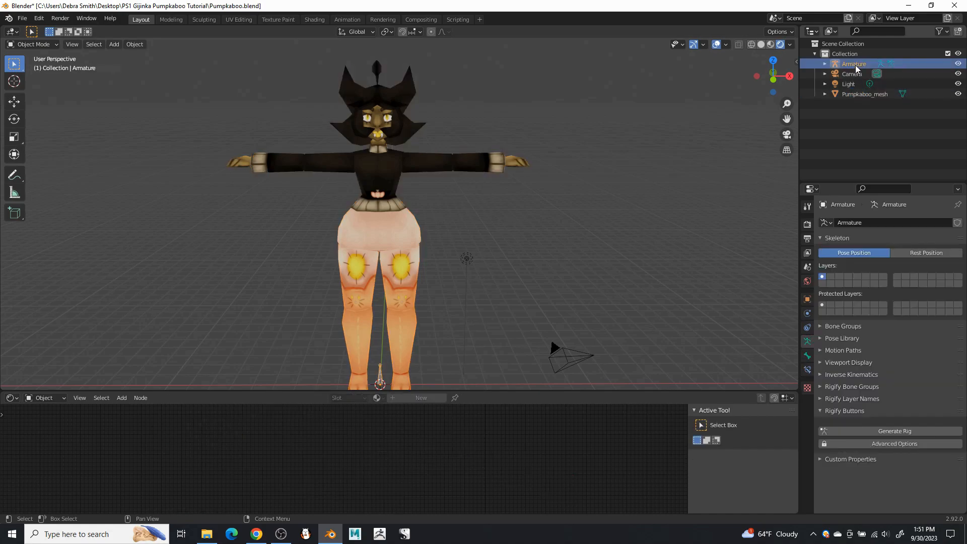
{"action": "type", "text": "Pum"}
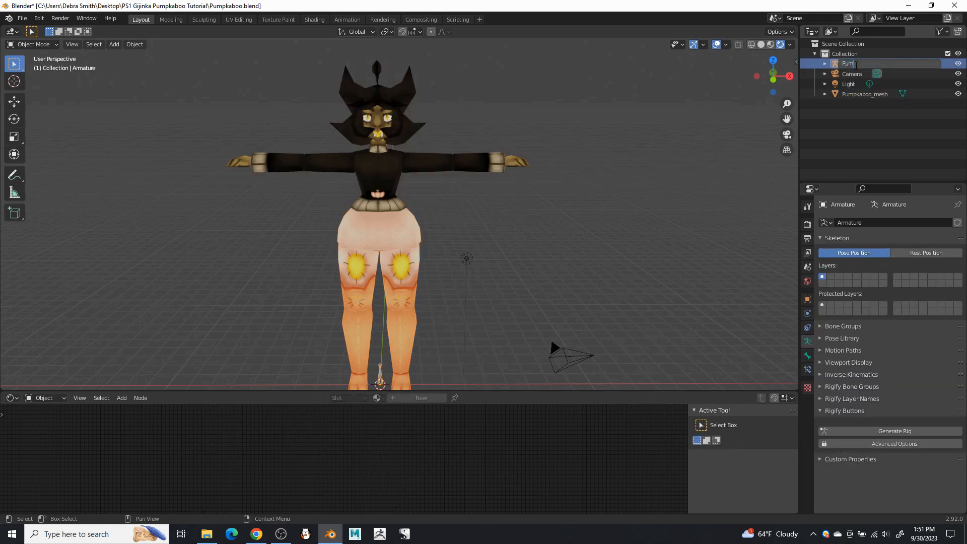
{"action": "type", "text": "pkaboo_rig"}
{"action": "key", "text": "Return"}
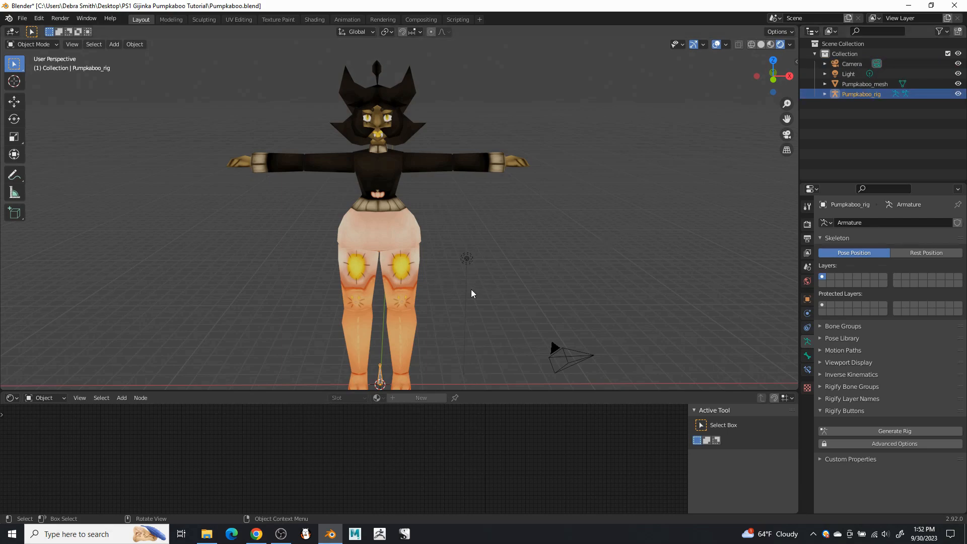
- Enter Edit Mode on Pumpkaboo_rig in an enlarged front orthographic view and check the armature's viewport display settings
{"action": "left_click_drag", "start_coordinate": [492, 391], "coordinate": [492, 489]}
{"action": "key", "text": "KP_1"}
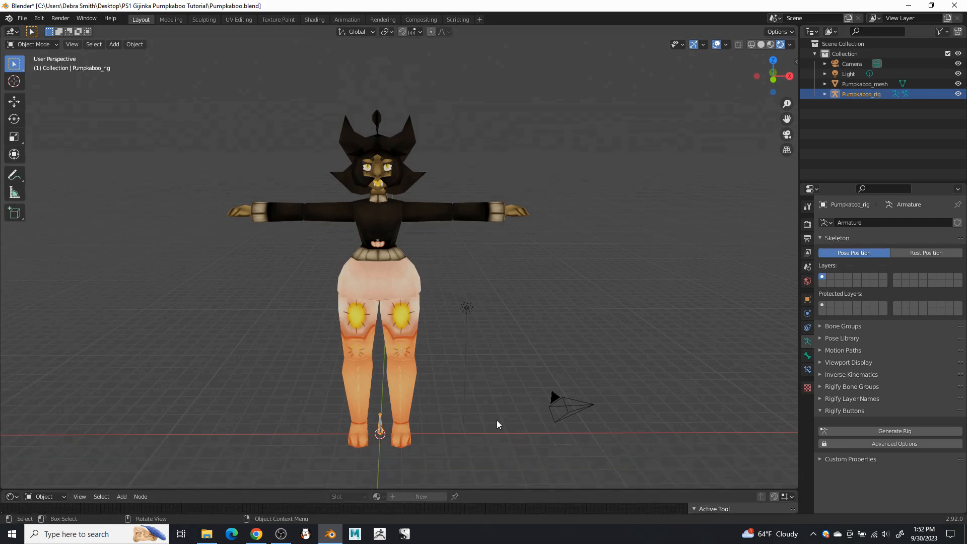
{"action": "middle_click_drag", "start_coordinate": [490, 375], "coordinate": [500, 367], "text": "shift"}
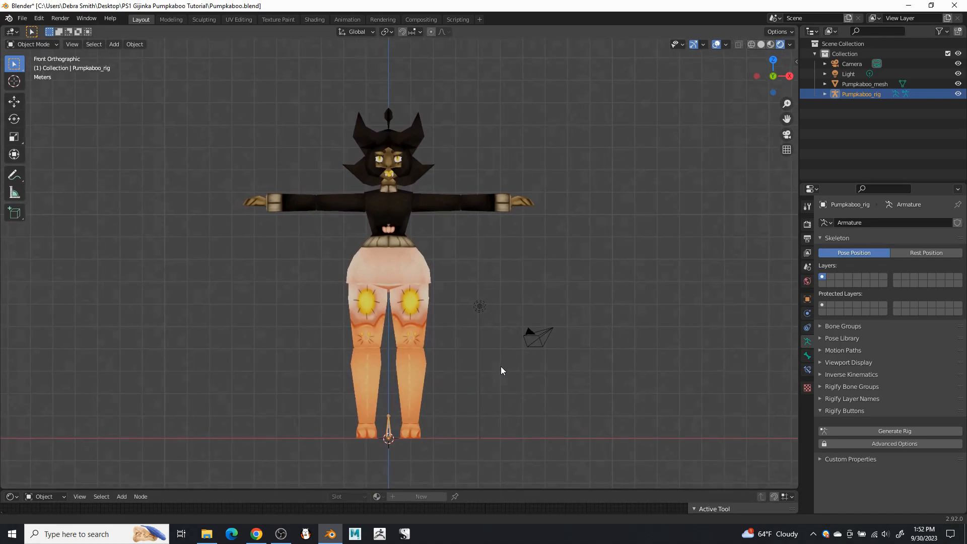
{"action": "scroll", "coordinate": [501, 365], "scroll_direction": "up", "scroll_amount": 1}
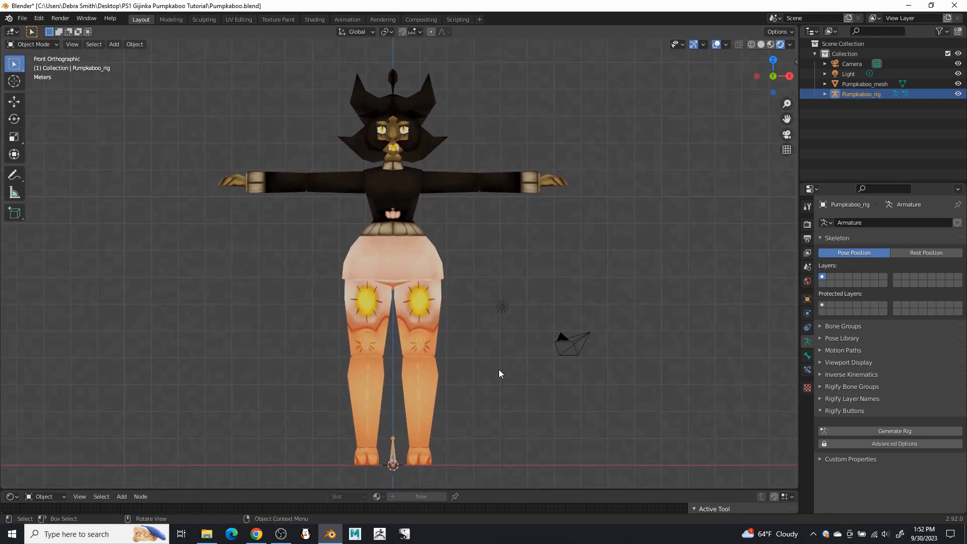
{"action": "key", "text": "Tab"}
{"action": "left_click", "coordinate": [394, 452]}
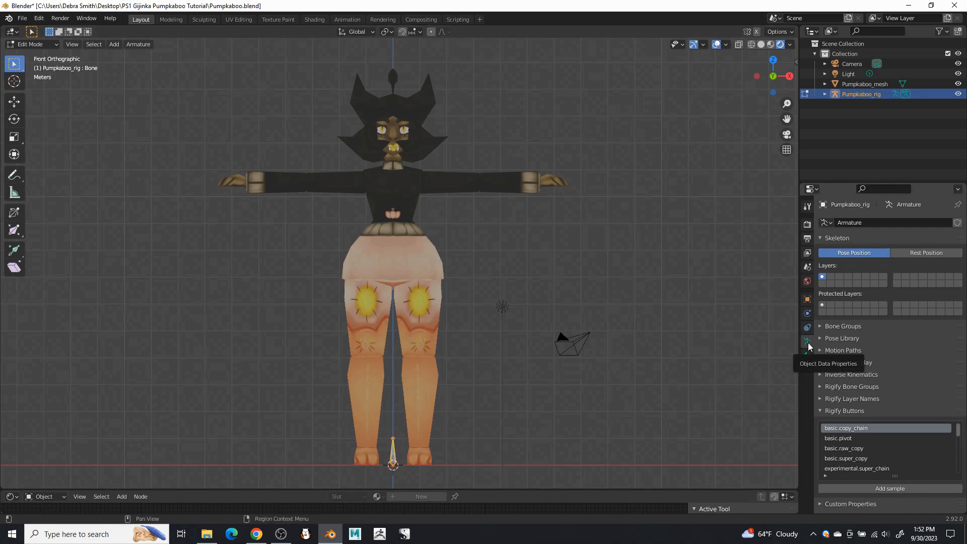
{"action": "left_click", "coordinate": [821, 361]}
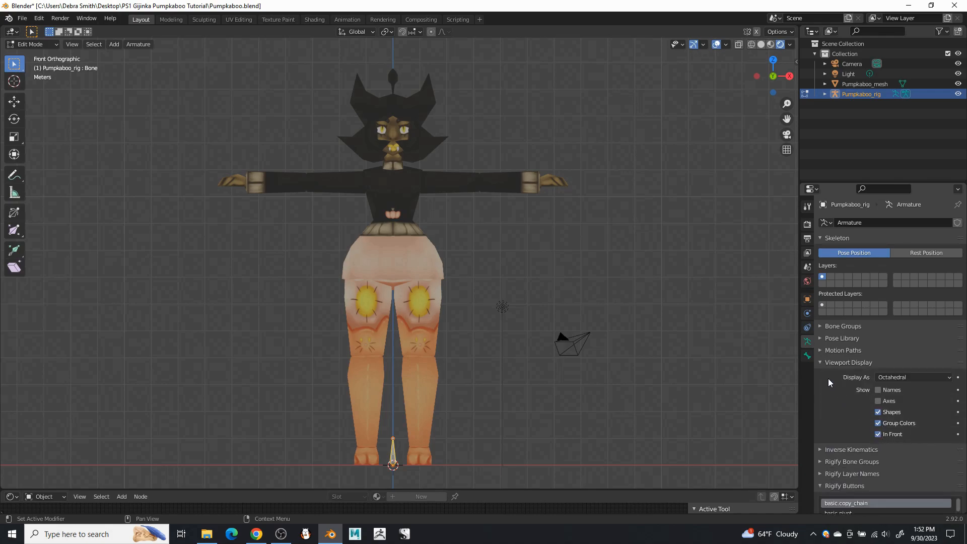
{"action": "left_click", "coordinate": [820, 363]}
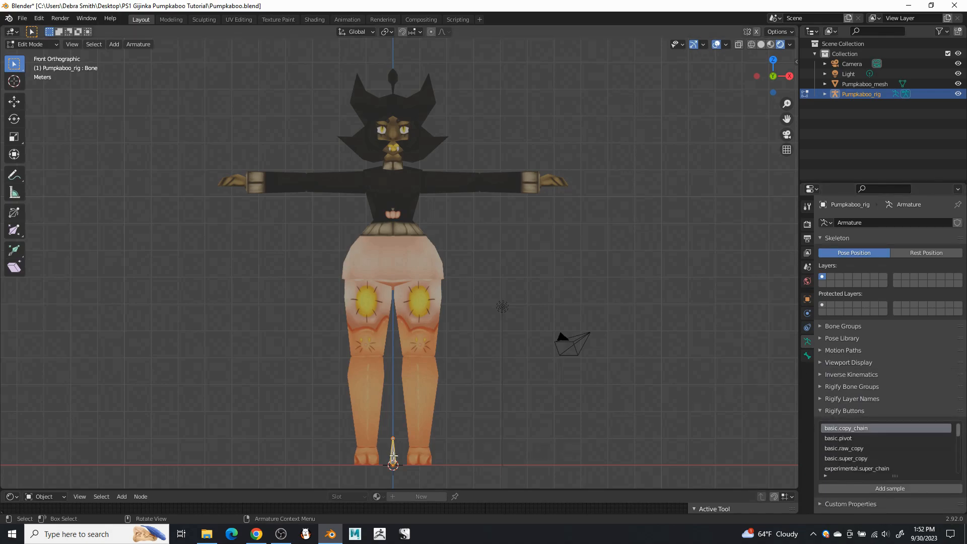
- Duplicate the root bone, move the copy up to the crotch, and raise its tip about 1.05 m to the waistband
{"action": "key", "text": "shift+d"}
{"action": "key", "text": "Escape"}
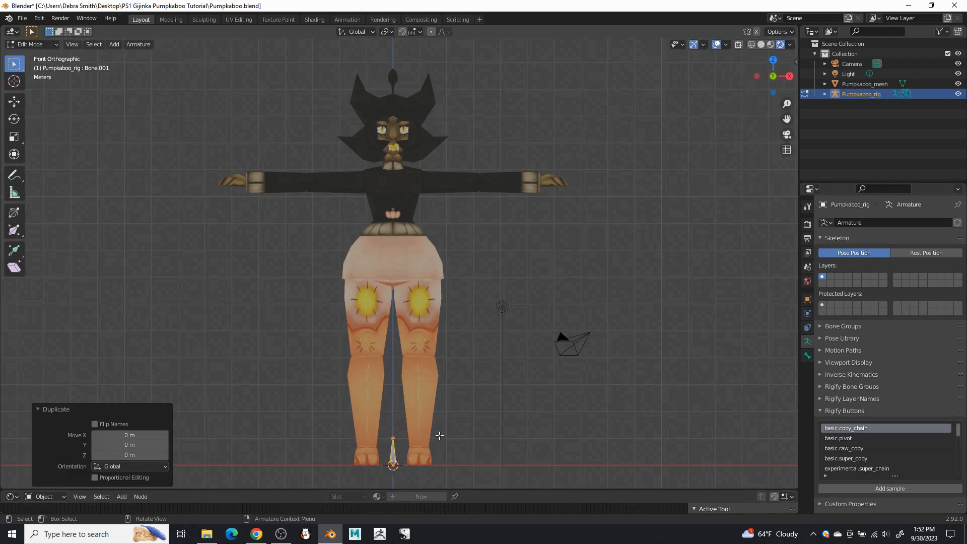
{"action": "left_click", "coordinate": [13, 102]}
{"action": "key", "text": "n"}
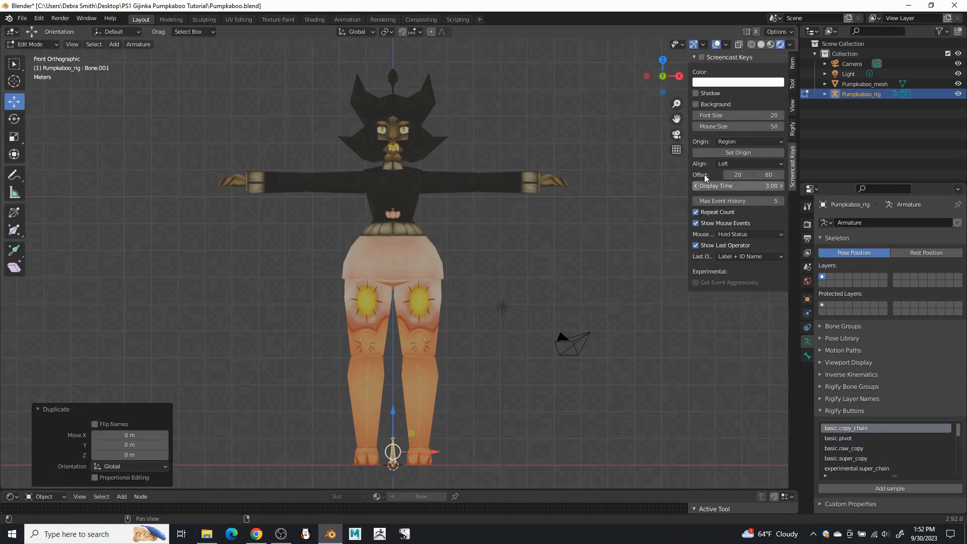
{"action": "key", "text": "n"}
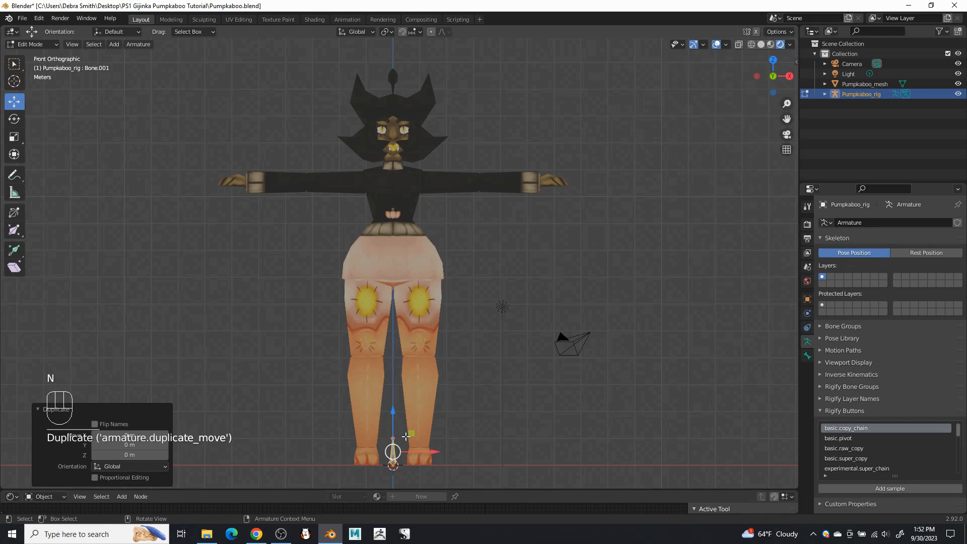
{"action": "left_click_drag", "start_coordinate": [393, 409], "coordinate": [385, 182]}
{"action": "left_click", "coordinate": [395, 245]}
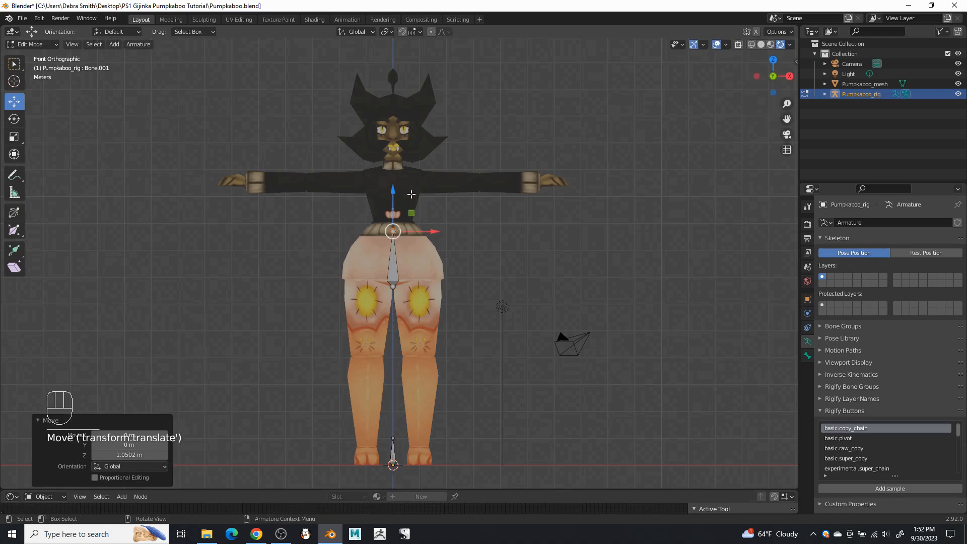
- Lower the pelvis bone's tip by about 0.08 m to align it with the waistband
{"action": "scroll", "coordinate": [403, 190], "scroll_direction": "up", "scroll_amount": 4}
{"action": "middle_click_drag", "start_coordinate": [481, 196], "coordinate": [499, 318], "text": "shift"}
{"action": "scroll", "coordinate": [497, 303], "scroll_direction": "up", "scroll_amount": 3}
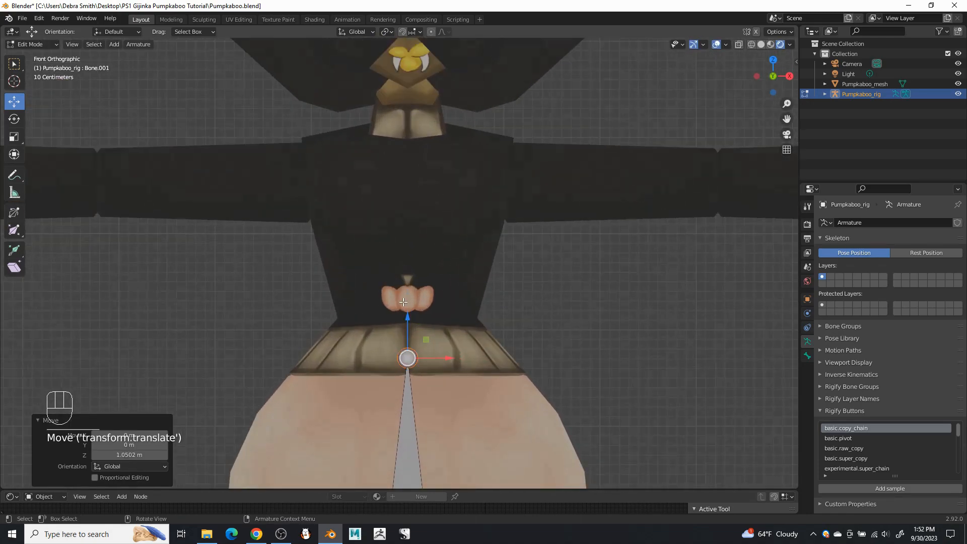
{"action": "left_click_drag", "start_coordinate": [407, 315], "coordinate": [404, 321]}
{"action": "scroll", "coordinate": [426, 310], "scroll_direction": "down", "scroll_amount": 5}
{"action": "scroll", "coordinate": [426, 307], "scroll_direction": "up", "scroll_amount": 2}
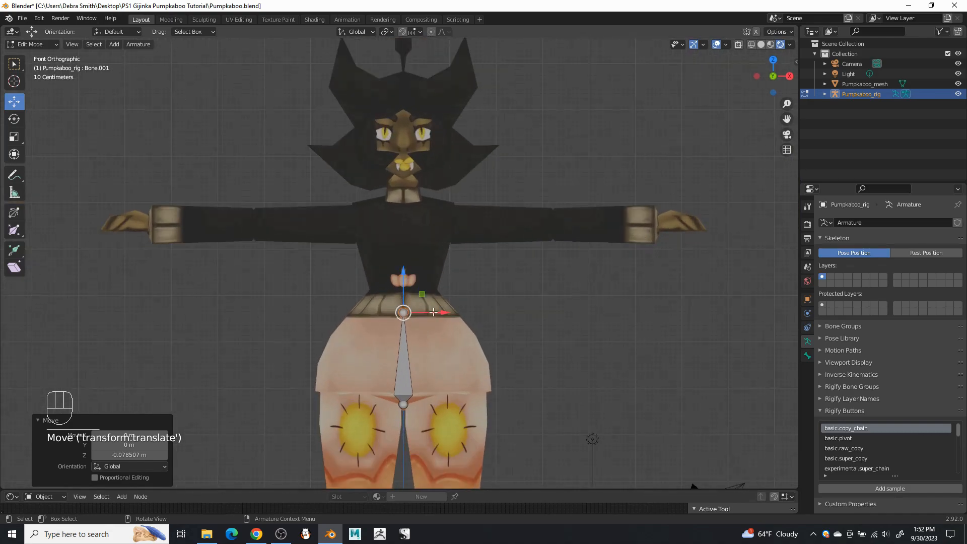
- Extrude a chain of bones straight up from the pelvis tip for the torso, neck and head
{"action": "key", "text": "e"}
{"action": "right_click", "coordinate": [473, 280]}
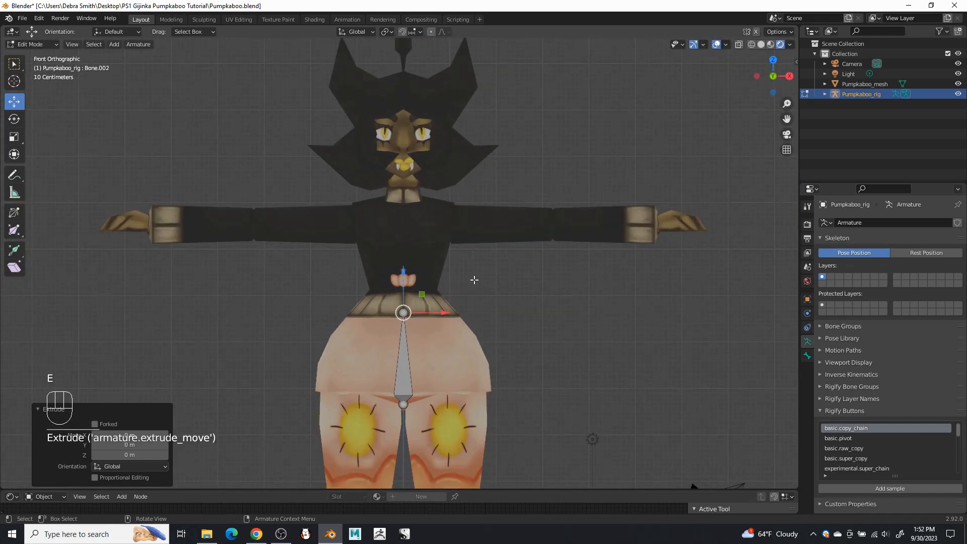
{"action": "left_click_drag", "start_coordinate": [409, 271], "coordinate": [412, 483]}
{"action": "key", "text": "e"}
{"action": "right_click", "coordinate": [511, 187]}
{"action": "key", "text": "e"}
{"action": "right_click", "coordinate": [525, 145]}
- Extrude one more bone upward from the head bone's tip to follow the stem on top of the head
{"action": "middle_click_drag", "start_coordinate": [517, 145], "coordinate": [517, 273], "text": "shift"}
{"action": "key", "text": "e"}
{"action": "right_click", "coordinate": [477, 184]}
{"action": "left_click_drag", "start_coordinate": [405, 165], "coordinate": [403, 110]}
- Extrude a bone from the base of the neck out to the character's left shoulder, about 0.5 m lower
{"action": "middle_click_drag", "start_coordinate": [474, 227], "coordinate": [412, 254], "text": "shift"}
{"action": "scroll", "coordinate": [393, 246], "scroll_direction": "up", "scroll_amount": 2}
{"action": "left_click", "coordinate": [311, 223]}
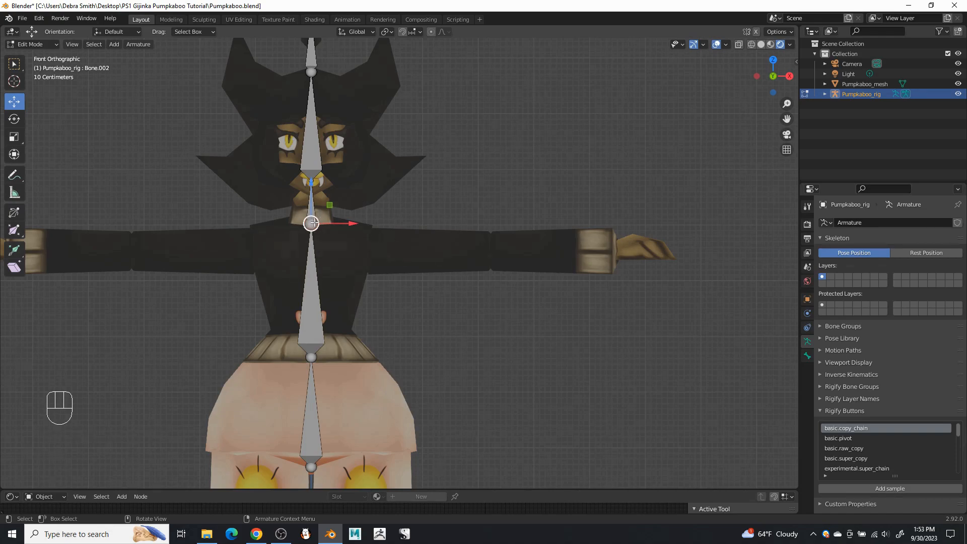
{"action": "key", "text": "e"}
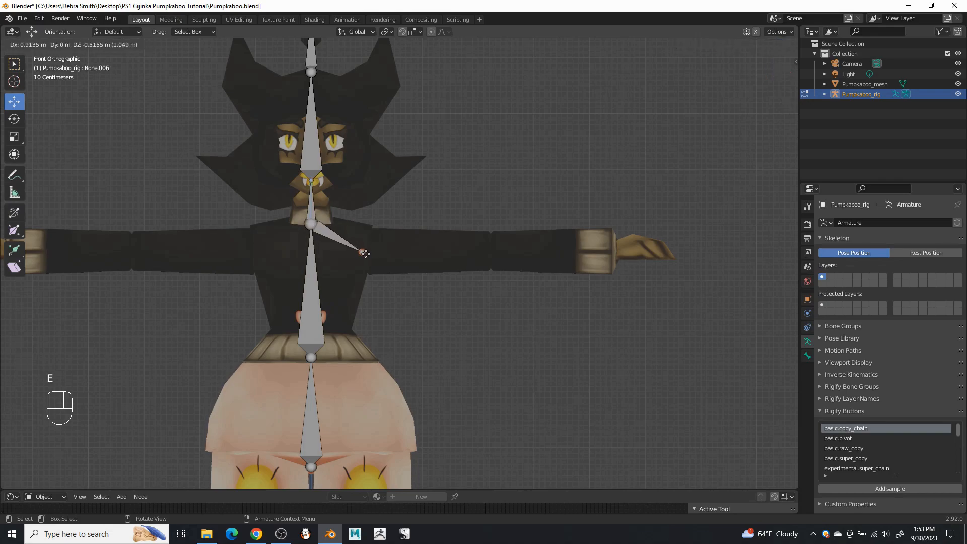
{"action": "left_click", "coordinate": [366, 251]}
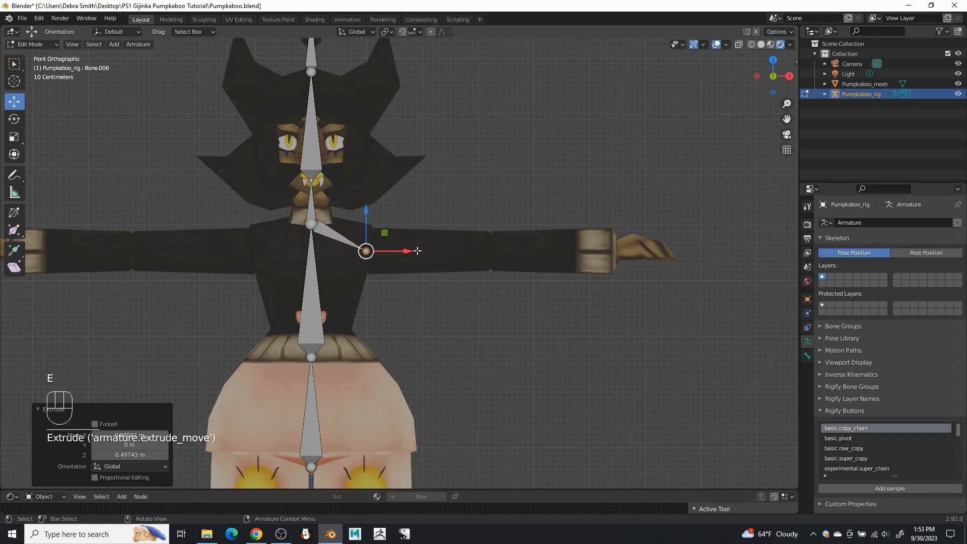
- Extrude upper arm, forearm and hand bones horizontally along the character's left arm, ending at the fingertips
{"action": "key", "text": "e"}
{"action": "right_click", "coordinate": [440, 249]}
{"action": "left_click_drag", "start_coordinate": [412, 250], "coordinate": [718, 254]}
{"action": "key", "text": "e"}
{"action": "right_click", "coordinate": [548, 248]}
{"action": "key", "text": "e"}
{"action": "right_click", "coordinate": [695, 300]}
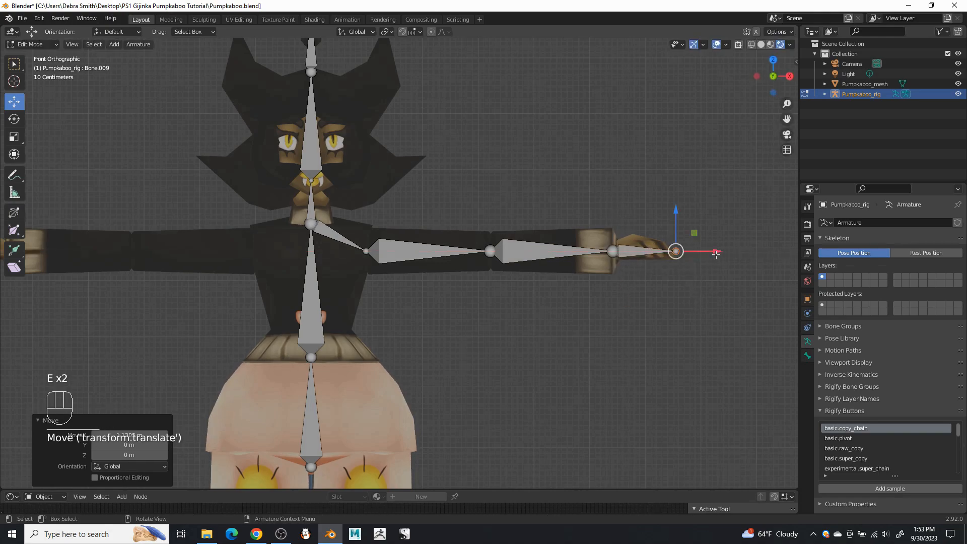
- Delete the bone connecting the base of the neck to the left shoulder
{"action": "left_click", "coordinate": [338, 237]}
{"action": "key", "text": "x"}
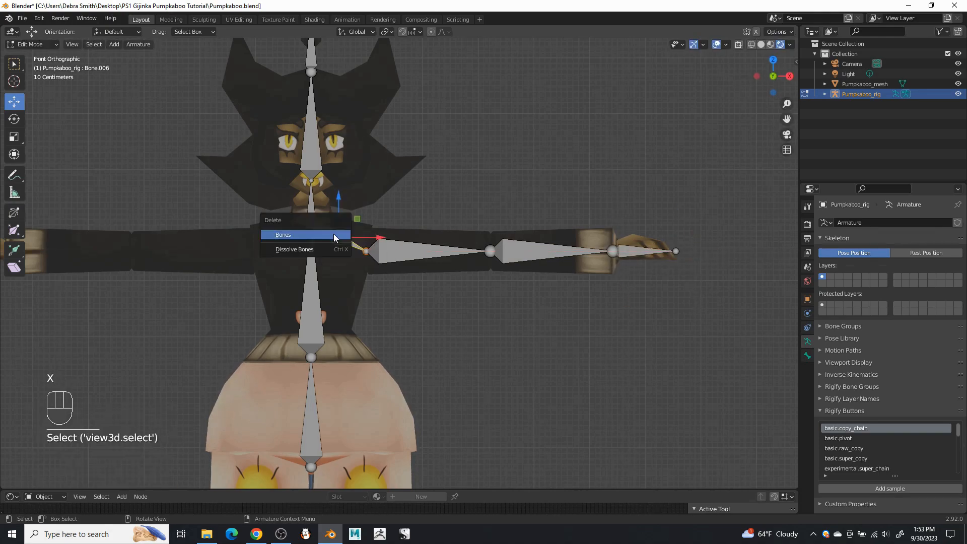
{"action": "left_click", "coordinate": [335, 236]}
- Extrude a bone from the pelvis tip to the top of the left thigh, about 0.95 m outward and 1.75 m down
{"action": "scroll", "coordinate": [470, 328], "scroll_direction": "down", "scroll_amount": 5}
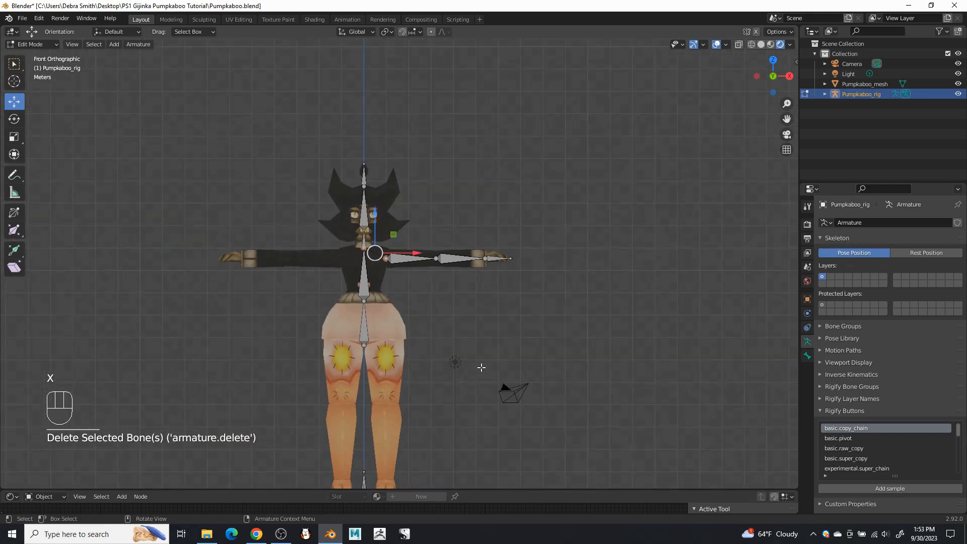
{"action": "scroll", "coordinate": [480, 269], "scroll_direction": "down", "scroll_amount": 3, "text": "shift"}
{"action": "scroll", "coordinate": [410, 267], "scroll_direction": "up", "scroll_amount": 3}
{"action": "left_click", "coordinate": [349, 140]}
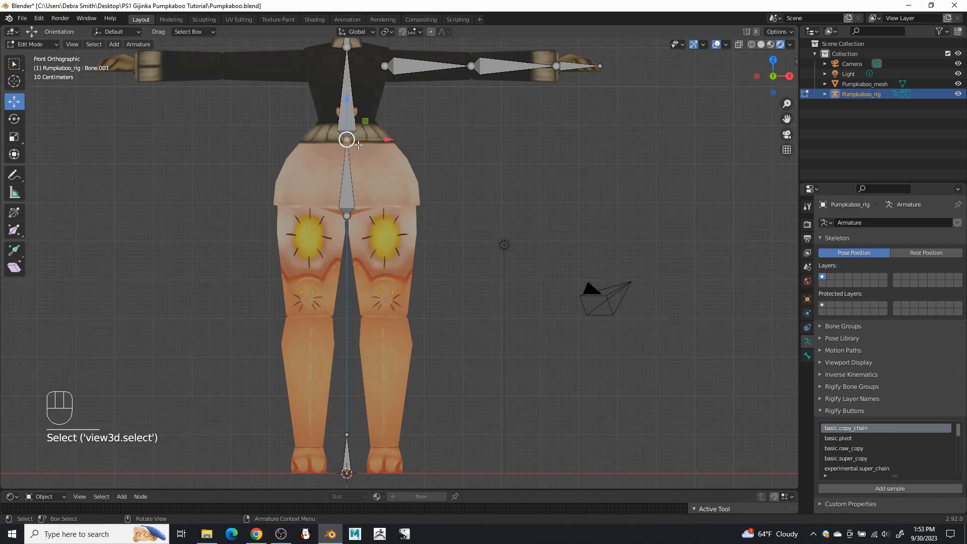
{"action": "key", "text": "e"}
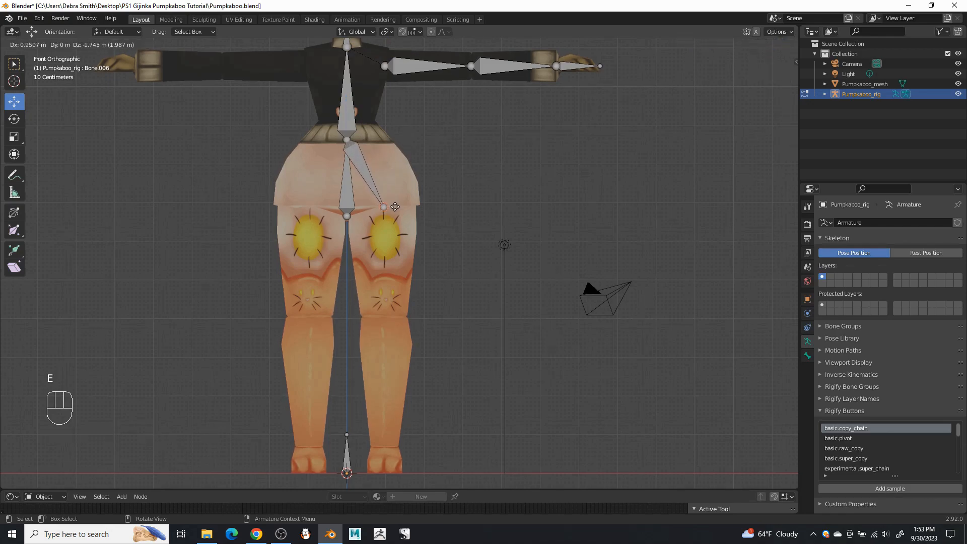
{"action": "left_click", "coordinate": [395, 206]}
- Extrude thigh, shin and foot bones straight down the left leg, with joints at the knee and ankle and a foot bone about 0.7 m long
{"action": "key", "text": "e"}
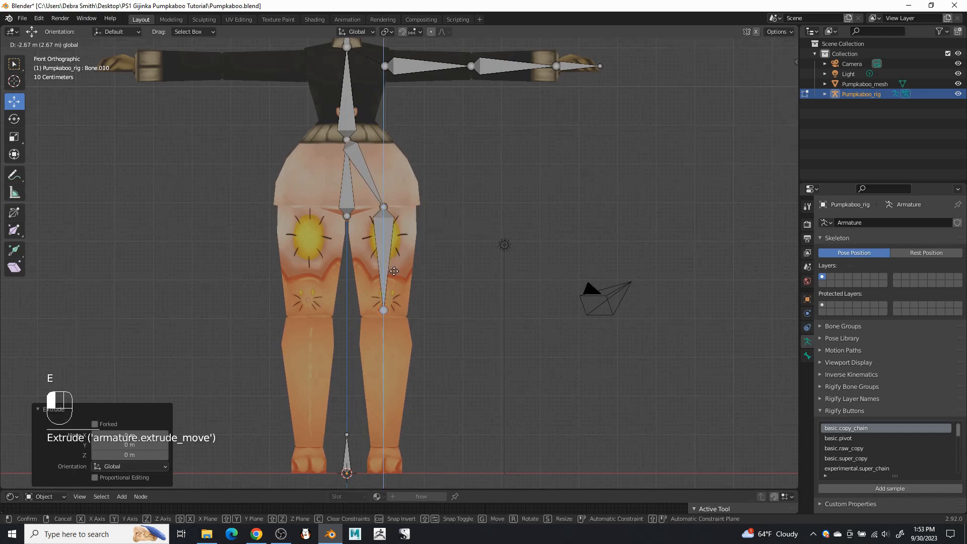
{"action": "left_click_drag", "start_coordinate": [394, 271], "coordinate": [394, 275]}
{"action": "key", "text": "e"}
{"action": "left_click", "coordinate": [464, 286]}
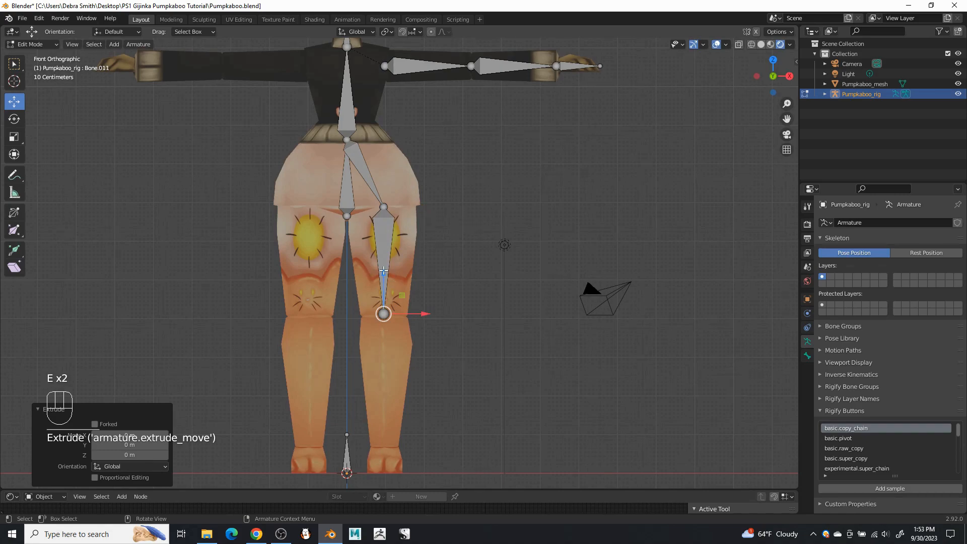
{"action": "key", "text": "e"}
{"action": "left_click", "coordinate": [473, 422]}
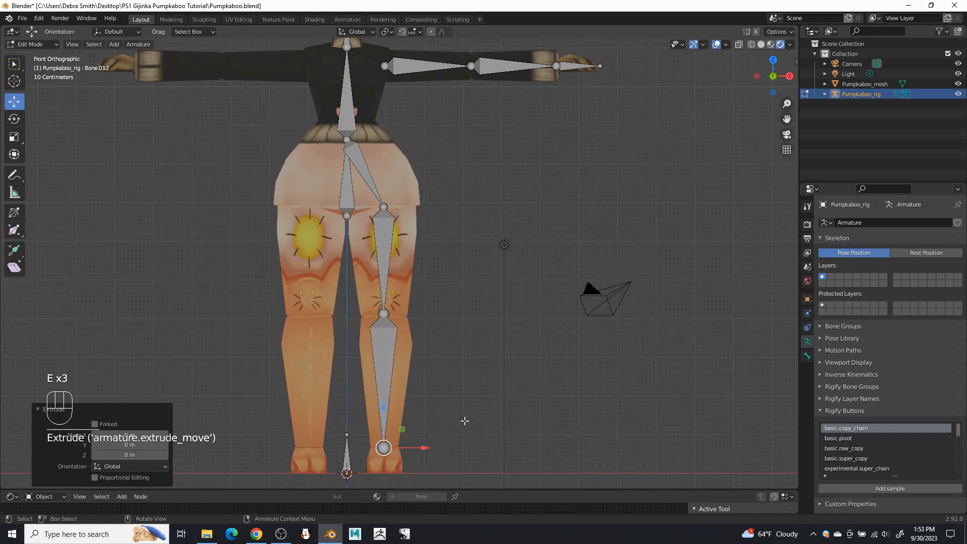
{"action": "left_click_drag", "start_coordinate": [384, 405], "coordinate": [385, 432]}
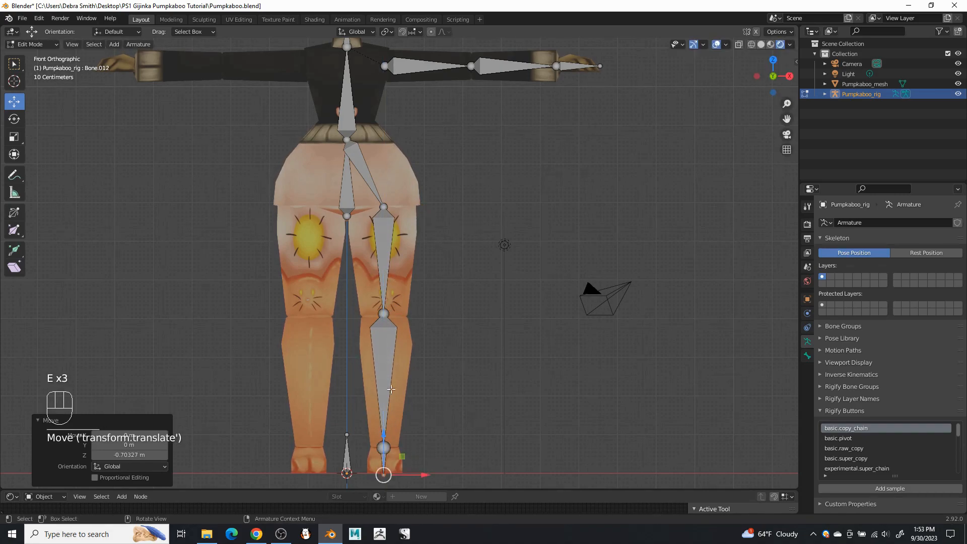
- Delete the bone connecting the waist to the top of the left thigh
{"action": "left_click", "coordinate": [363, 169]}
{"action": "key", "text": "x"}
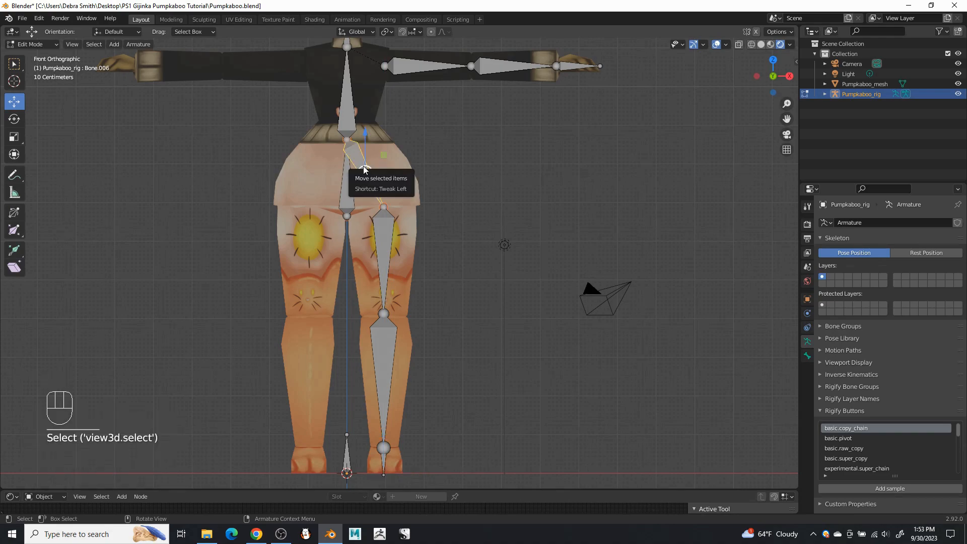
{"action": "left_click", "coordinate": [364, 166]}
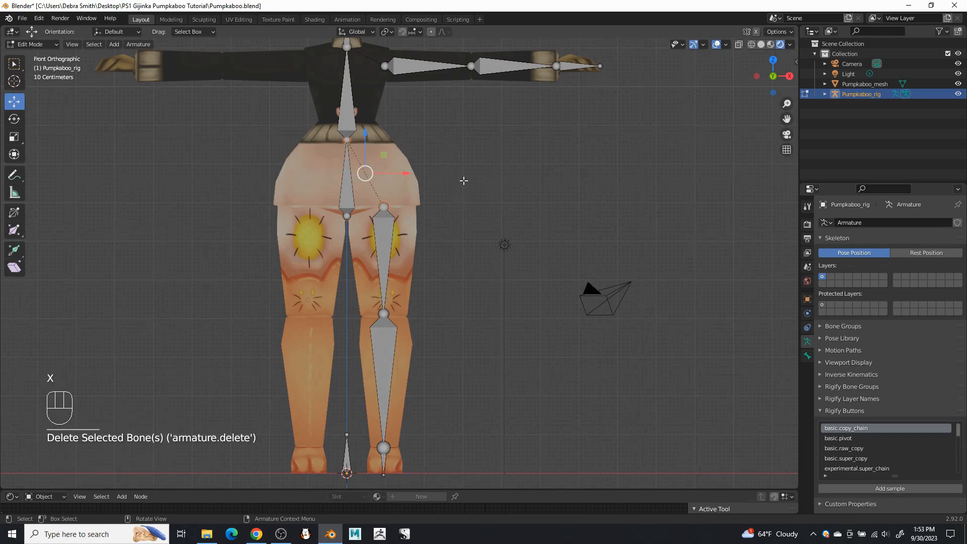
{"action": "scroll", "coordinate": [462, 180], "scroll_direction": "down", "scroll_amount": 2}
{"action": "middle_click_drag", "start_coordinate": [463, 172], "coordinate": [491, 219], "text": "shift"}
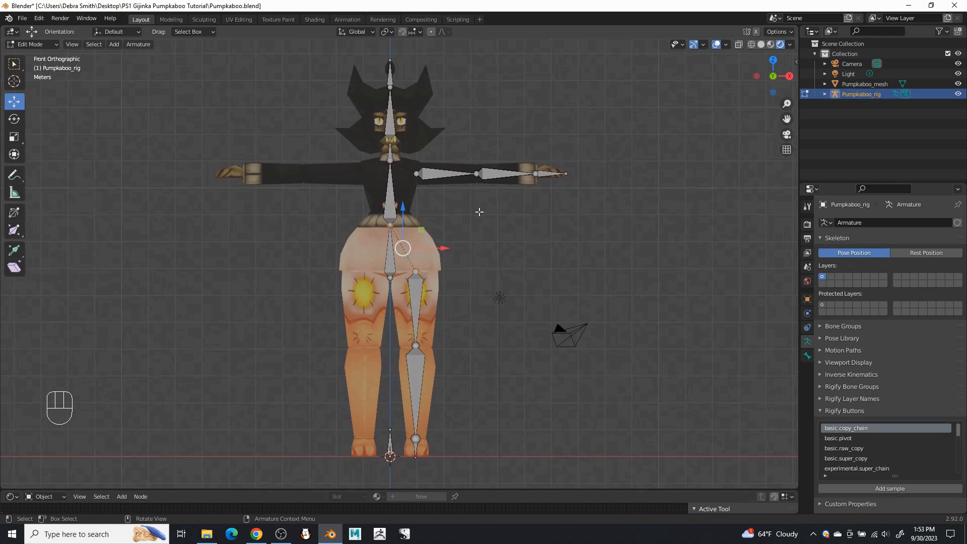
- Move the left knee joint about 0.31 m forward, toward the front of the leg
{"action": "key", "text": "KP_3"}
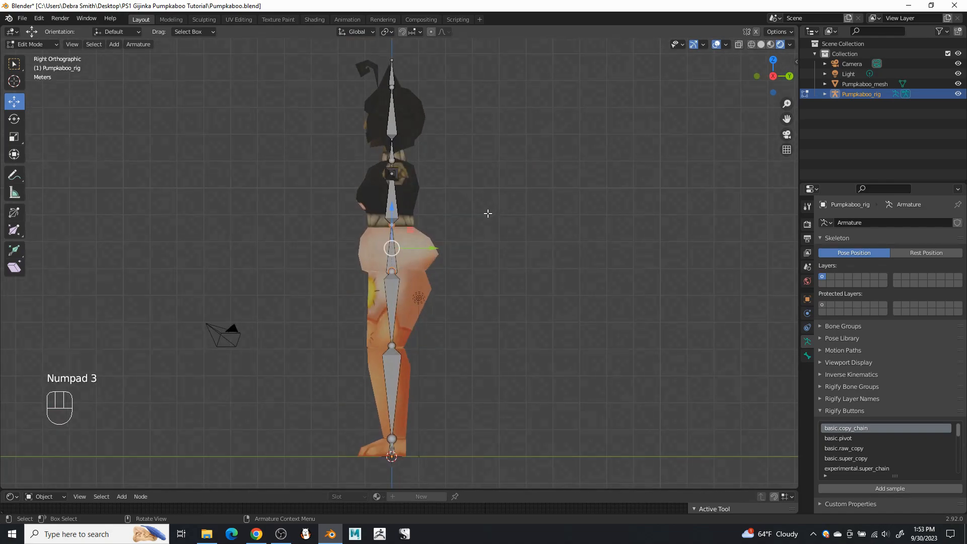
{"action": "scroll", "coordinate": [485, 352], "scroll_direction": "up", "scroll_amount": 1}
{"action": "middle_click_drag", "start_coordinate": [484, 345], "coordinate": [488, 231], "text": "shift"}
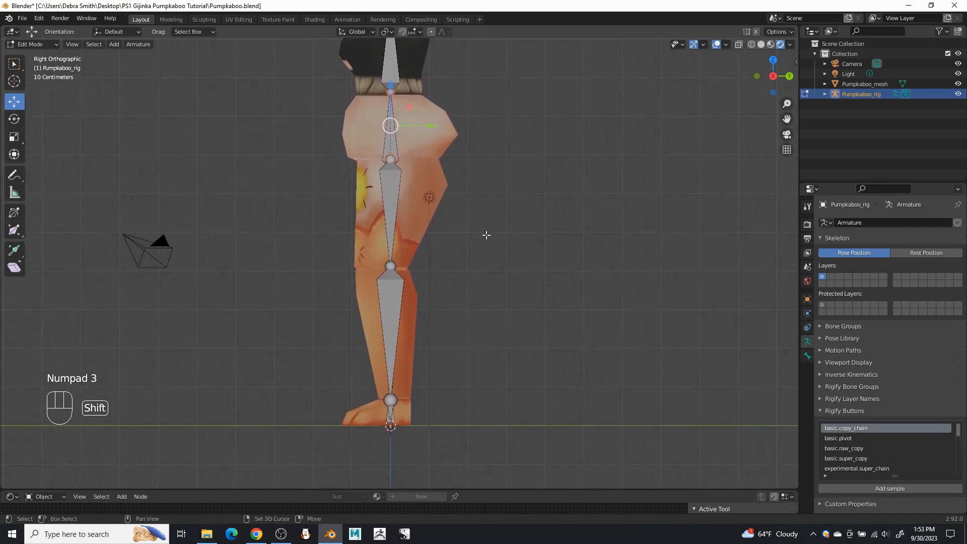
{"action": "scroll", "coordinate": [460, 287], "scroll_direction": "up", "scroll_amount": 2}
{"action": "left_click", "coordinate": [387, 265]}
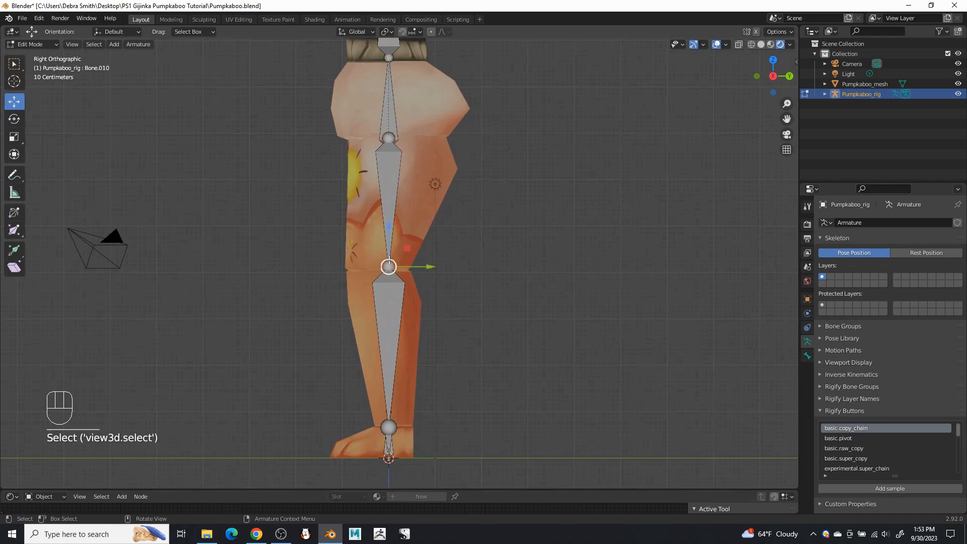
{"action": "left_click_drag", "start_coordinate": [429, 266], "coordinate": [414, 266]}
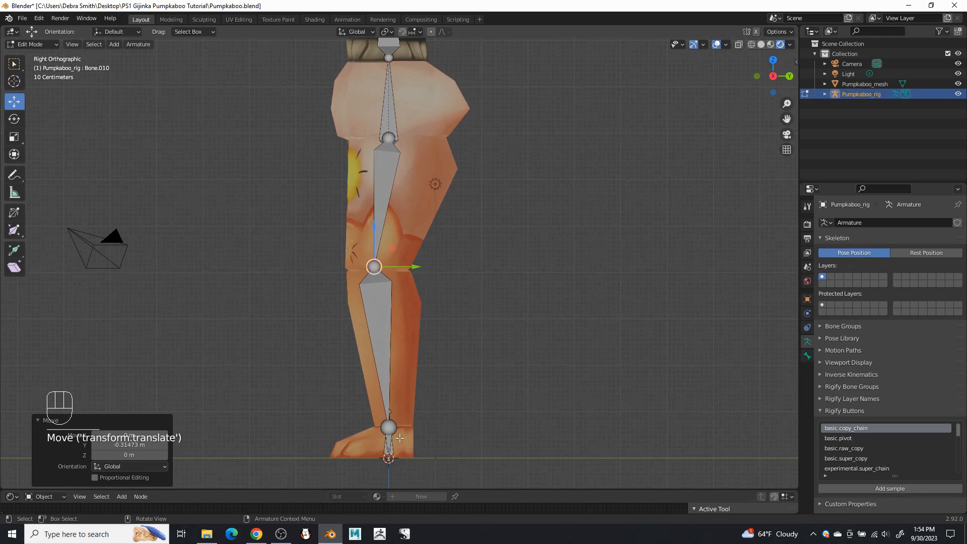
- Move the left foot bone's tip forward to the toes and shift the ankle joint about 0.12 m back
{"action": "left_click", "coordinate": [392, 456]}
{"action": "left_click_drag", "start_coordinate": [425, 458], "coordinate": [366, 464]}
{"action": "left_click", "coordinate": [389, 427]}
{"action": "left_click_drag", "start_coordinate": [427, 427], "coordinate": [436, 426]}
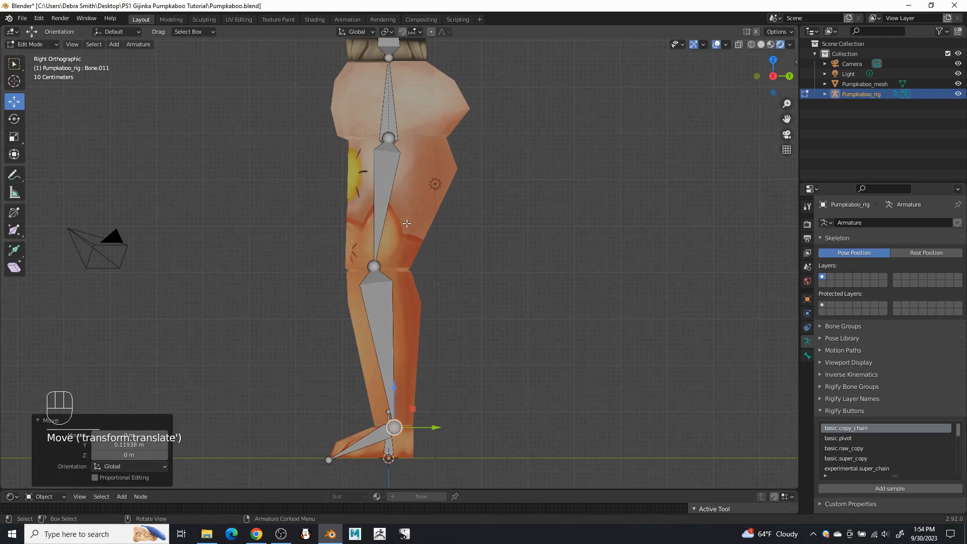
- Try to move the left thigh bone's upper joint about 0.15 m back, and undo the move
{"action": "left_click", "coordinate": [389, 138]}
{"action": "left_click_drag", "start_coordinate": [422, 204], "coordinate": [435, 205]}
{"action": "key", "text": "ctrl+z"}
{"action": "key", "text": "ctrl+z"}
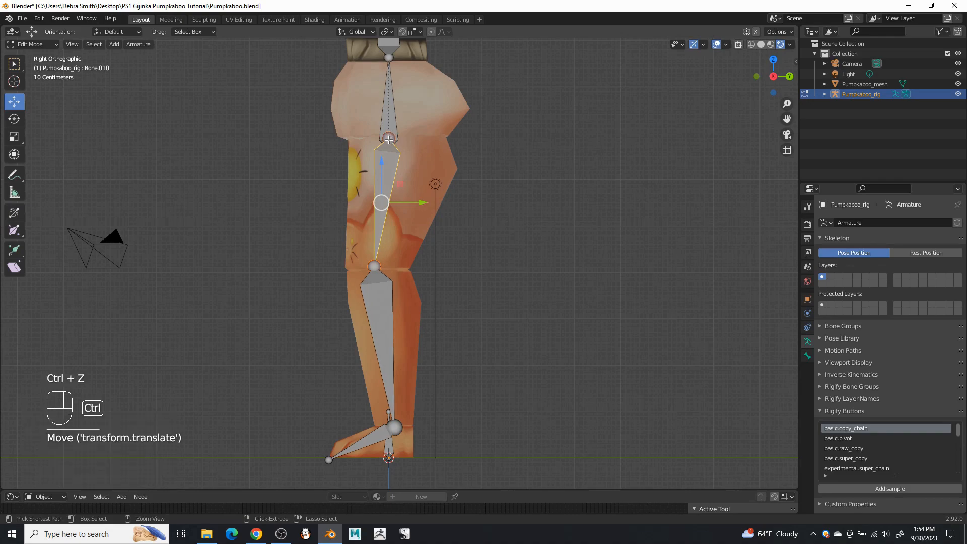
{"action": "left_click", "coordinate": [391, 141]}
{"action": "left_click", "coordinate": [394, 141]}
{"action": "left_click_drag", "start_coordinate": [432, 138], "coordinate": [441, 138]}
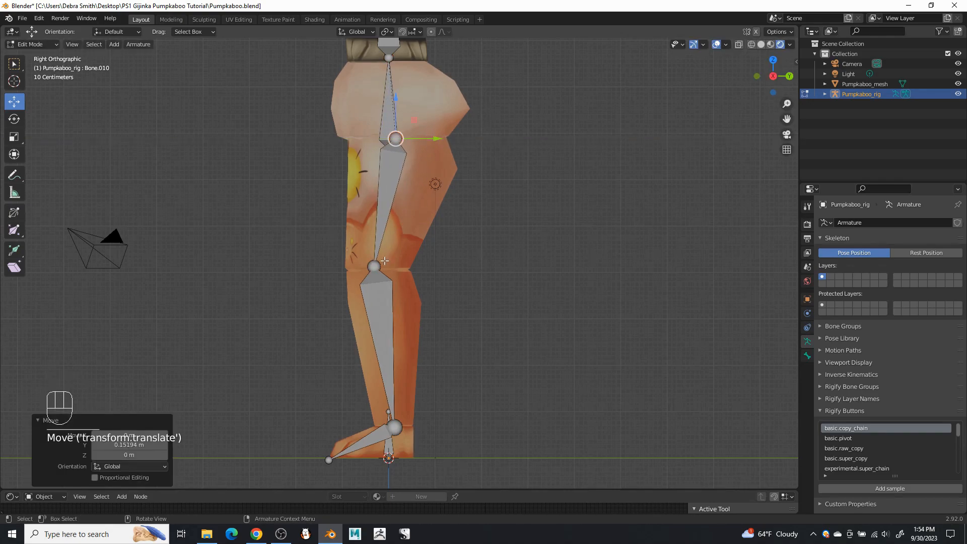
{"action": "scroll", "coordinate": [411, 271], "scroll_direction": "down", "scroll_amount": 3}
{"action": "scroll", "coordinate": [411, 272], "scroll_direction": "up", "scroll_amount": 2}
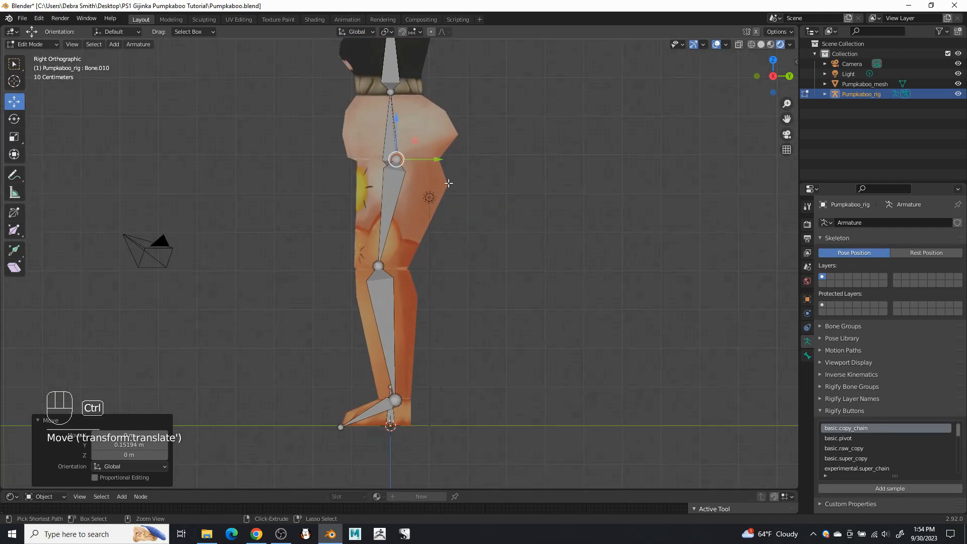
{"action": "key", "text": "ctrl+z"}
- Move the left upper arm, forearm and hand bones slightly back along Y to centre them in the arm mesh
{"action": "middle_click_drag", "start_coordinate": [386, 250], "coordinate": [500, 238]}
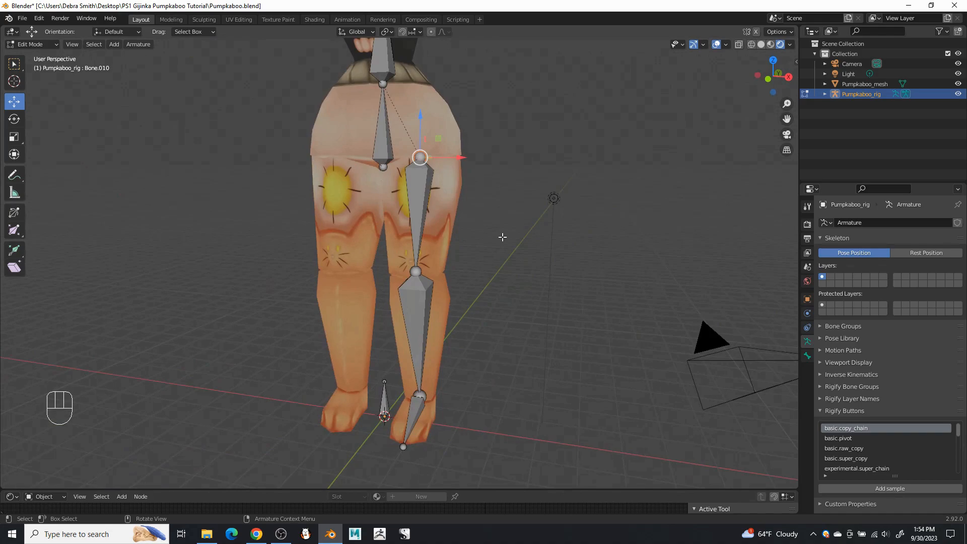
{"action": "scroll", "coordinate": [501, 237], "scroll_direction": "down", "scroll_amount": 2}
{"action": "middle_click_drag", "start_coordinate": [446, 119], "coordinate": [450, 340], "text": "shift"}
{"action": "scroll", "coordinate": [422, 255], "scroll_direction": "up", "scroll_amount": 3}
{"action": "left_click", "coordinate": [429, 358], "text": "shift"}
{"action": "left_click", "coordinate": [537, 408], "text": "shift"}
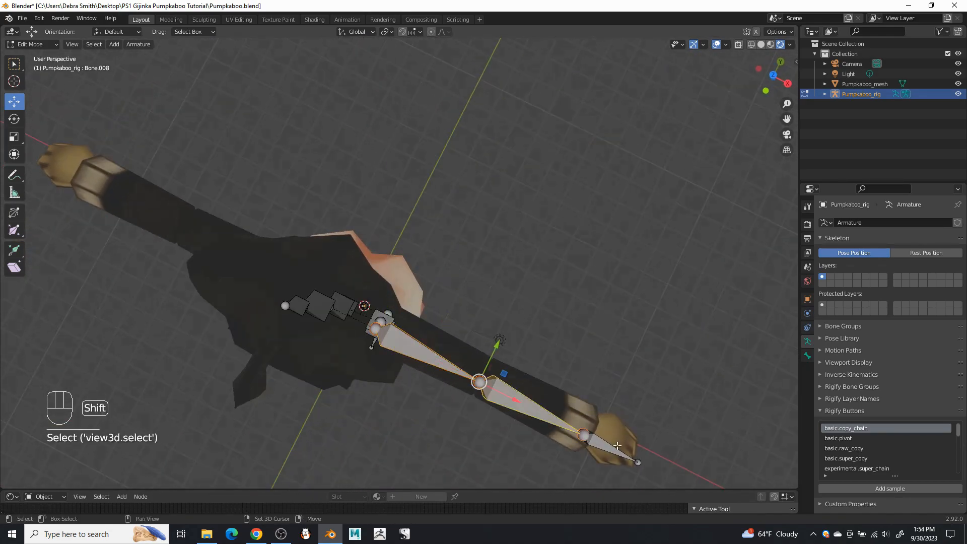
{"action": "left_click", "coordinate": [617, 445], "text": "shift"}
{"action": "left_click_drag", "start_coordinate": [535, 363], "coordinate": [538, 348]}
- Move the left elbow joint about 0.09 m back along Y to give the arm a slight bend
{"action": "middle_click_drag", "start_coordinate": [538, 348], "coordinate": [488, 289]}
{"action": "scroll", "coordinate": [509, 370], "scroll_direction": "up", "scroll_amount": 2}
{"action": "left_click", "coordinate": [486, 385]}
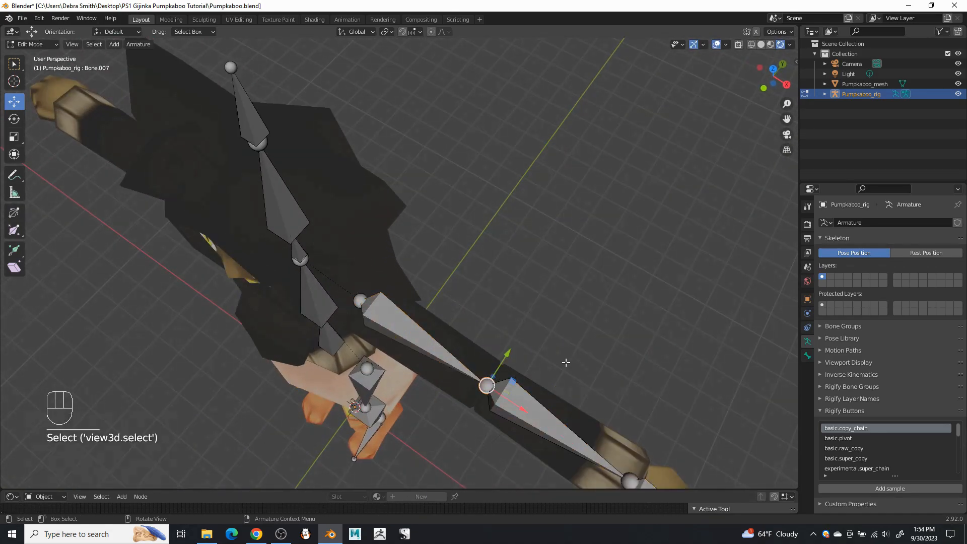
{"action": "scroll", "coordinate": [497, 376], "scroll_direction": "down", "scroll_amount": 3}
{"action": "scroll", "coordinate": [497, 377], "scroll_direction": "up", "scroll_amount": 2}
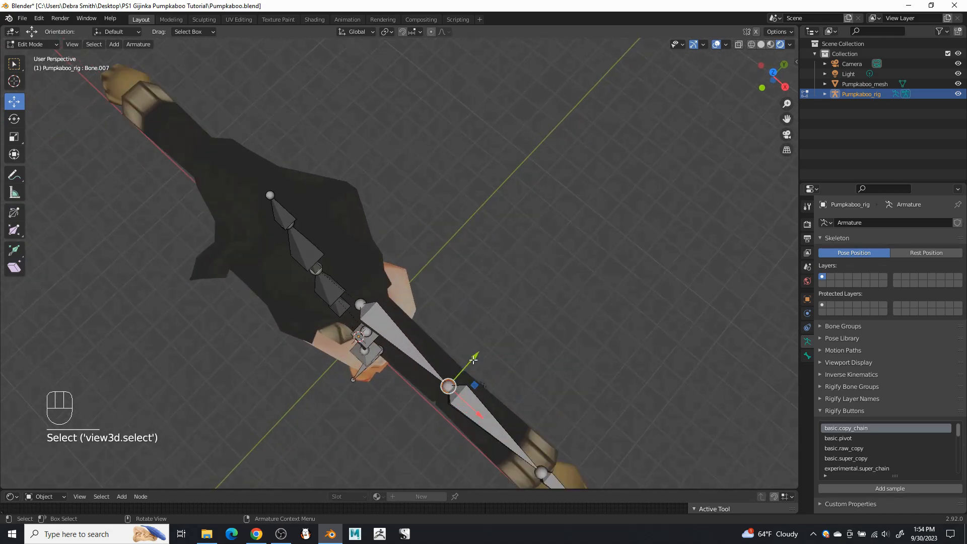
{"action": "left_click_drag", "start_coordinate": [475, 361], "coordinate": [482, 353]}
- Extrude a bone straight forward from the left knee joint along Y, about 1.4 m long
{"action": "middle_click_drag", "start_coordinate": [425, 341], "coordinate": [370, 285]}
{"action": "scroll", "coordinate": [370, 285], "scroll_direction": "down", "scroll_amount": 4}
{"action": "middle_click_drag", "start_coordinate": [395, 325], "coordinate": [448, 262]}
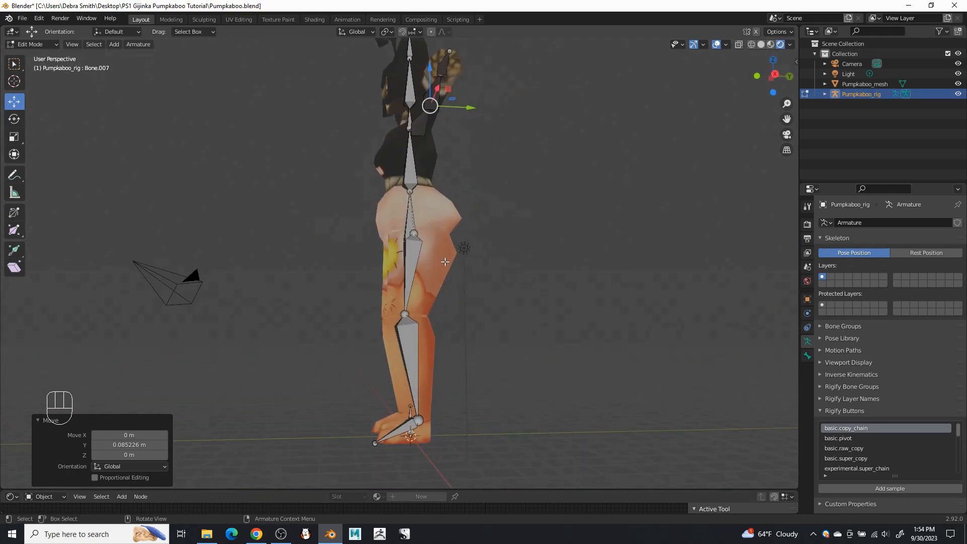
{"action": "key", "text": "KP_3"}
{"action": "scroll", "coordinate": [423, 262], "scroll_direction": "up", "scroll_amount": 3}
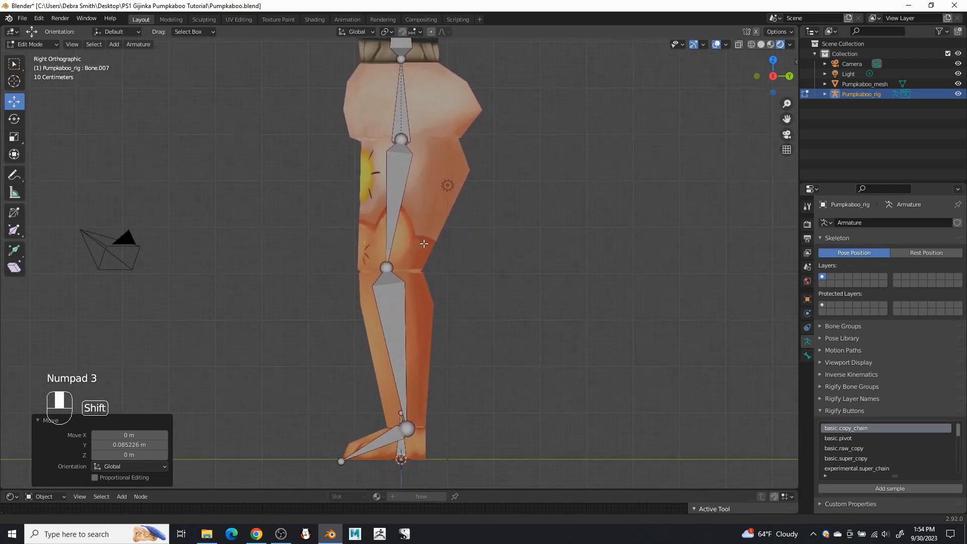
{"action": "left_click", "coordinate": [386, 268]}
{"action": "key", "text": "e"}
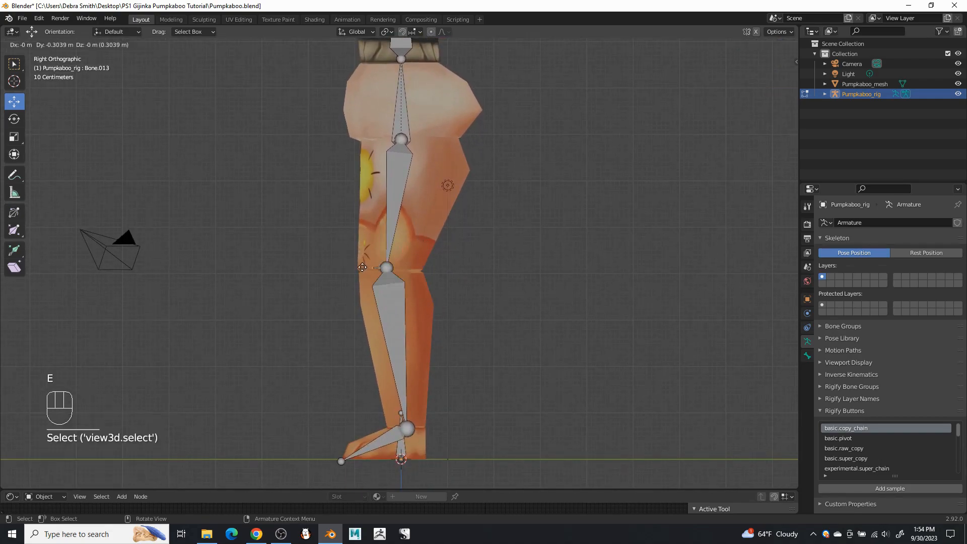
{"action": "right_click", "coordinate": [387, 269]}
{"action": "key", "text": "e"}
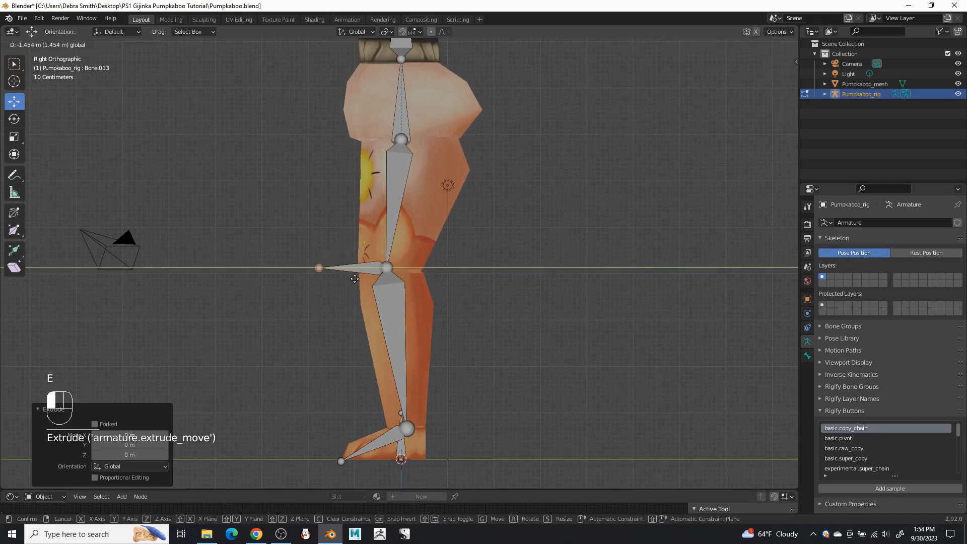
{"action": "left_click", "coordinate": [352, 269]}
- Clear the parent of the bone extruded from the knee and move it about 3.5 m forward, away from the leg
{"action": "left_click", "coordinate": [368, 267]}
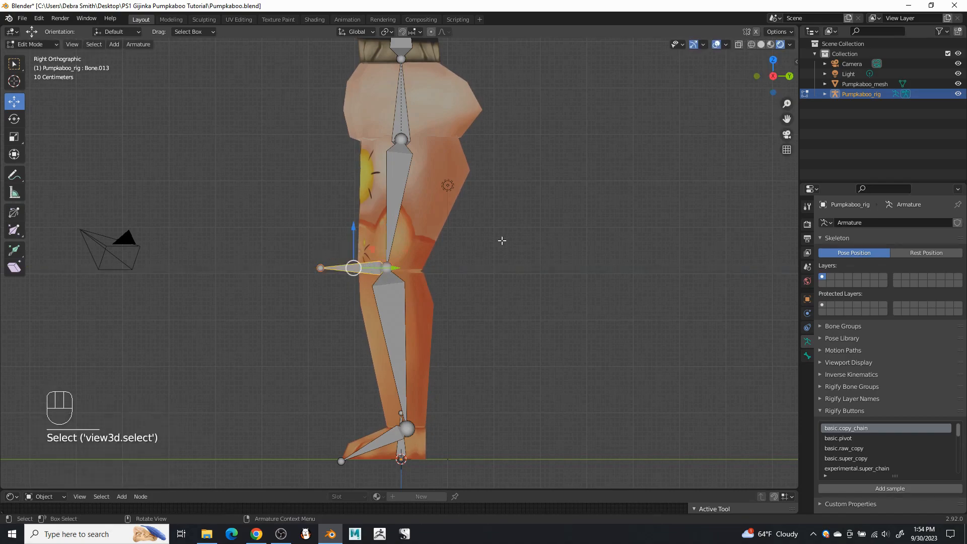
{"action": "key", "text": "alt+p"}
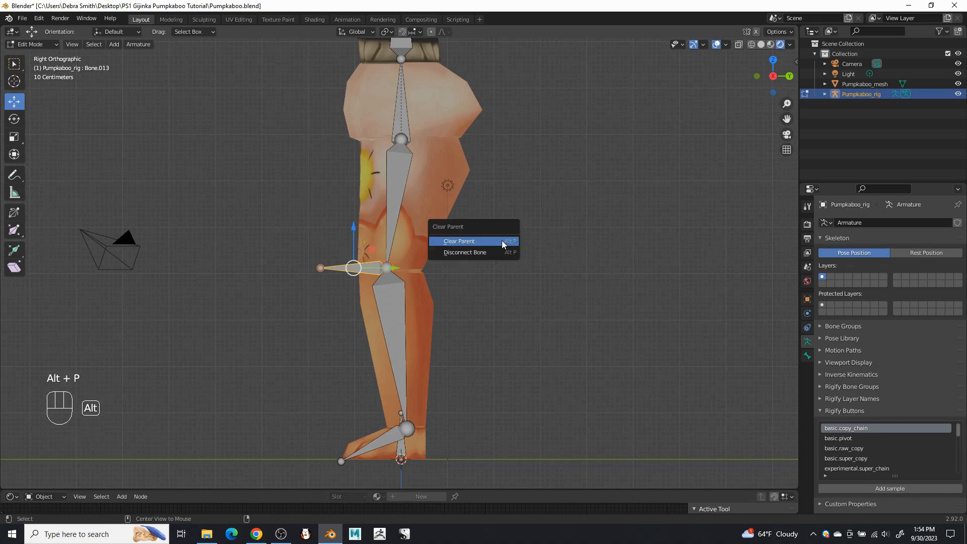
{"action": "left_click", "coordinate": [502, 240]}
{"action": "left_click_drag", "start_coordinate": [400, 262], "coordinate": [231, 289]}
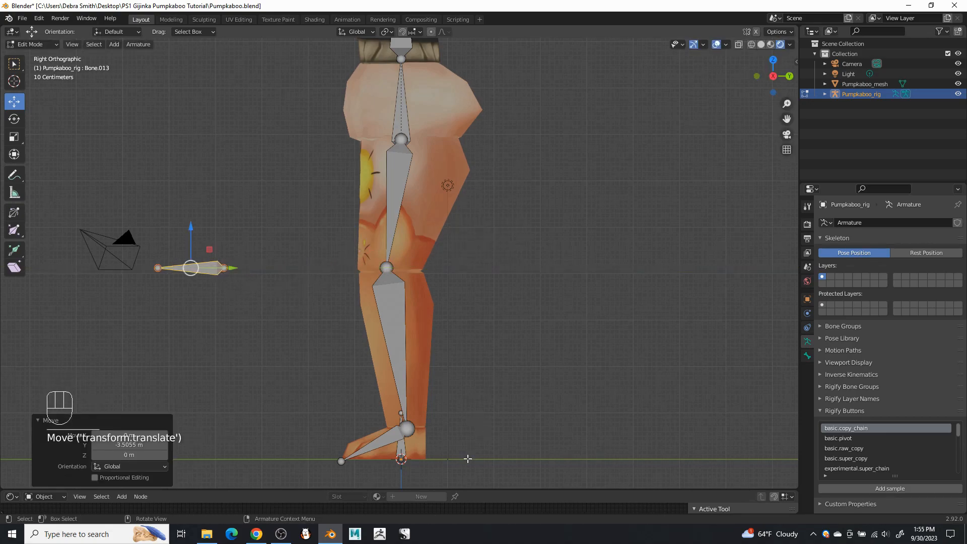
- Extrude a bone straight back from the left ankle joint and clear its parent
{"action": "left_click", "coordinate": [410, 432]}
{"action": "key", "text": "e"}
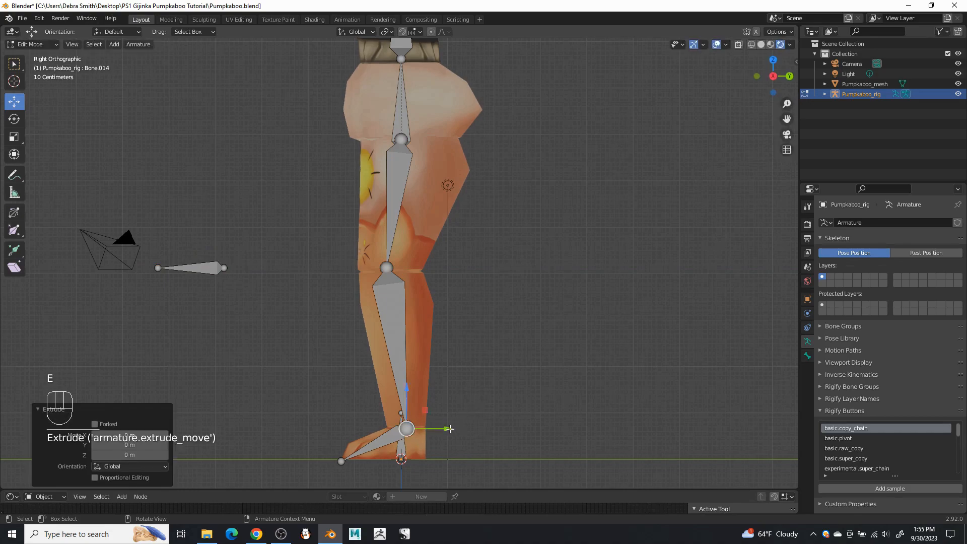
{"action": "left_click", "coordinate": [508, 434]}
{"action": "left_click", "coordinate": [433, 429]}
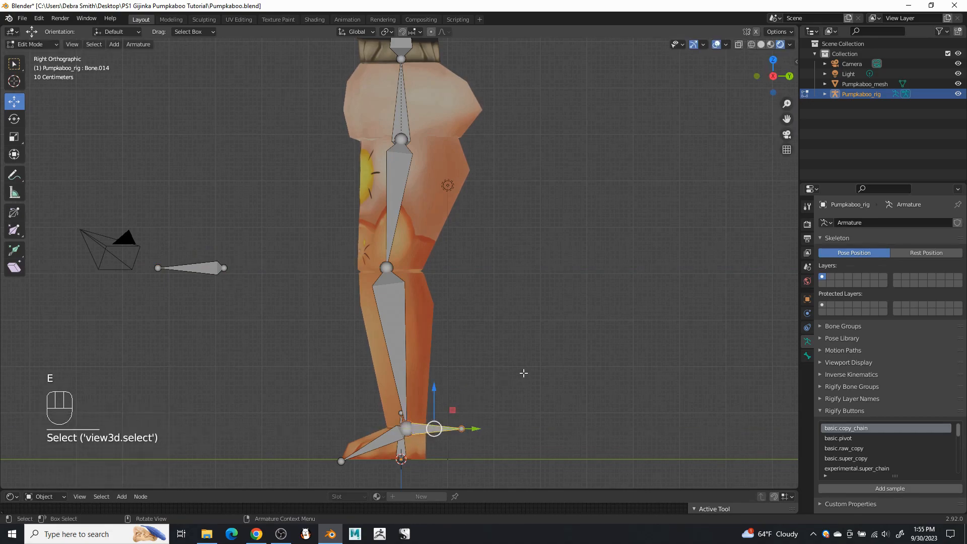
{"action": "key", "text": "alt+p"}
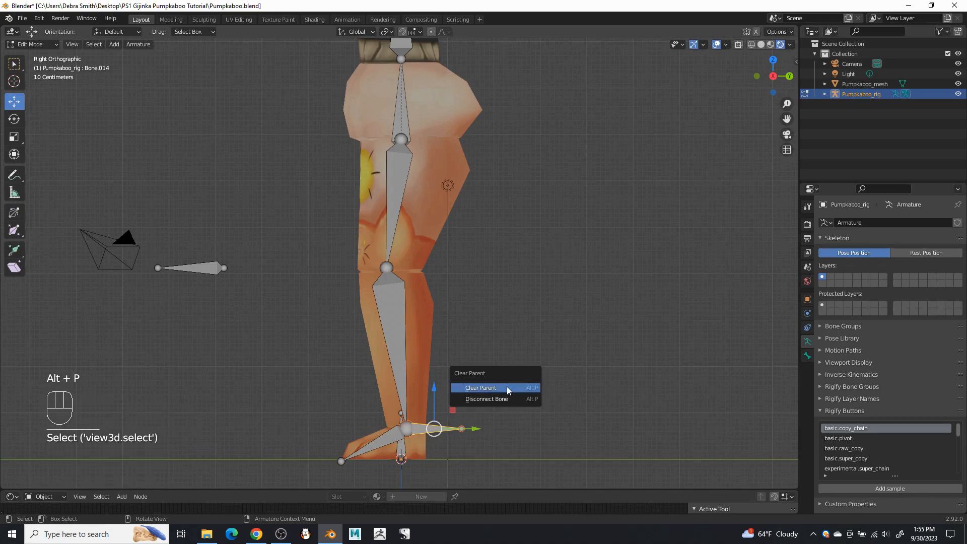
{"action": "left_click", "coordinate": [505, 388]}
- Examine the elbow and knee bends and the placement of the detached knee and ankle bones from several angles
{"action": "mouse_move", "coordinate": [495, 354]}
{"action": "middle_mouse_down"}
{"action": "mouse_move", "coordinate": [477, 313]}
{"action": "mouse_move", "coordinate": [504, 341]}
{"action": "middle_mouse_up"}
{"action": "scroll", "coordinate": [504, 341], "scroll_direction": "down", "scroll_amount": 3}
{"action": "middle_click_drag", "start_coordinate": [454, 304], "coordinate": [452, 320]}
{"action": "scroll", "coordinate": [452, 320], "scroll_direction": "down", "scroll_amount": 1}
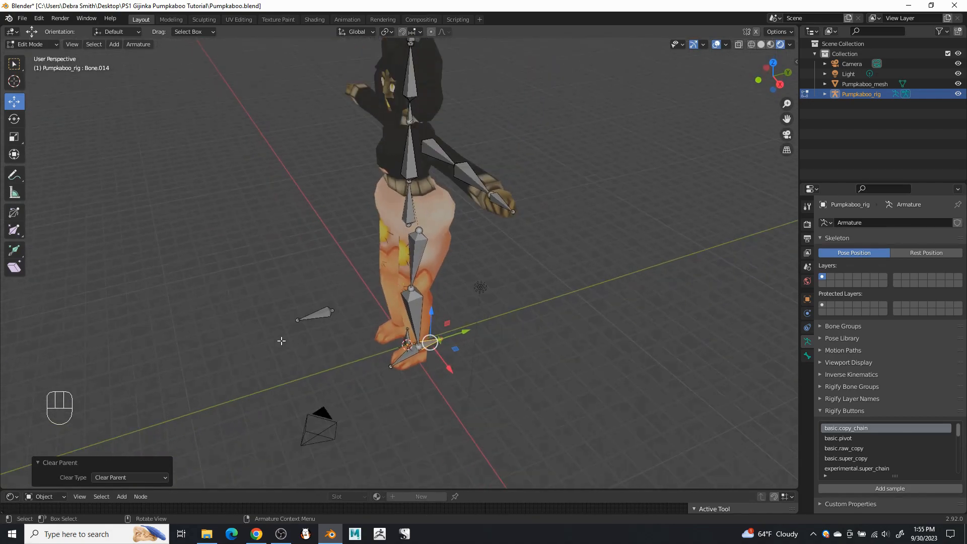
{"action": "middle_click_drag", "start_coordinate": [477, 240], "coordinate": [480, 322]}
{"action": "scroll", "coordinate": [547, 183], "scroll_direction": "up", "scroll_amount": 2}
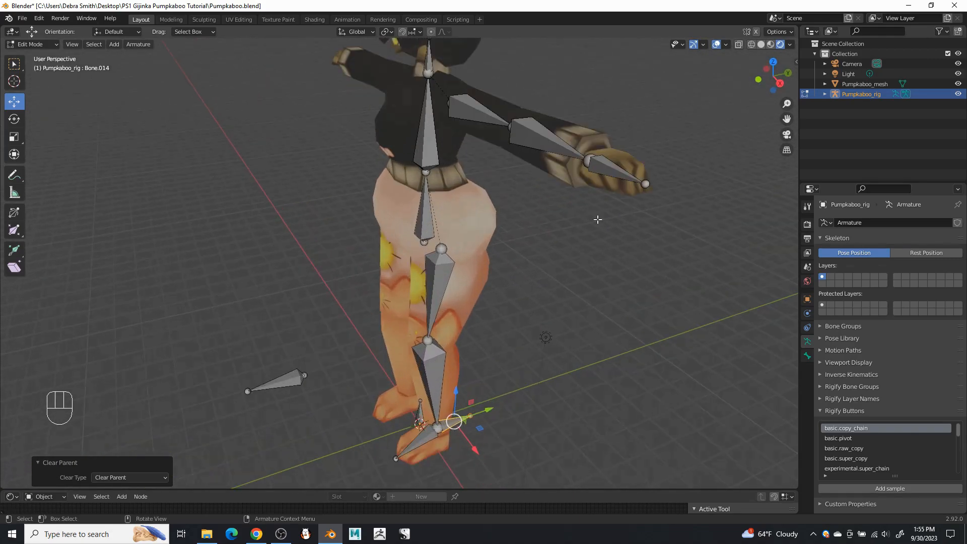
{"action": "scroll", "coordinate": [503, 276], "scroll_direction": "down", "scroll_amount": 4}
{"action": "scroll", "coordinate": [503, 276], "scroll_direction": "up", "scroll_amount": 3}
{"action": "middle_click_drag", "start_coordinate": [503, 277], "coordinate": [510, 308]}
{"action": "middle_click_drag", "start_coordinate": [546, 257], "coordinate": [497, 245]}
{"action": "left_click", "coordinate": [482, 256]}
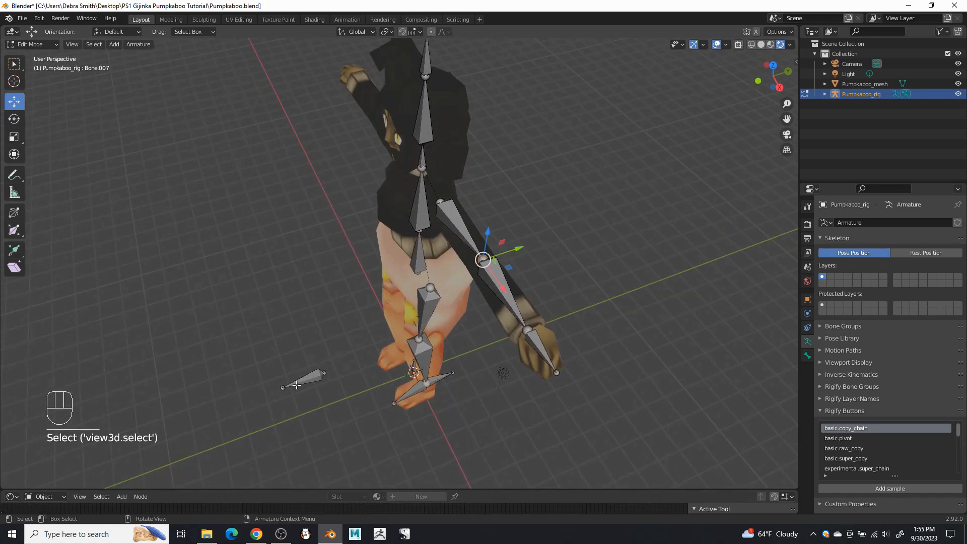
{"action": "middle_click_drag", "start_coordinate": [614, 187], "coordinate": [516, 264]}
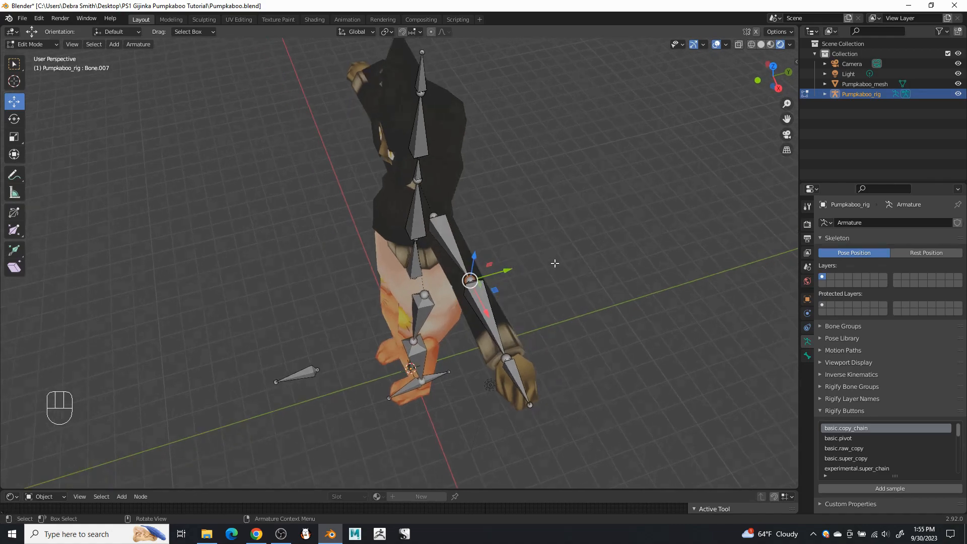
{"action": "middle_click_drag", "start_coordinate": [471, 314], "coordinate": [456, 363]}
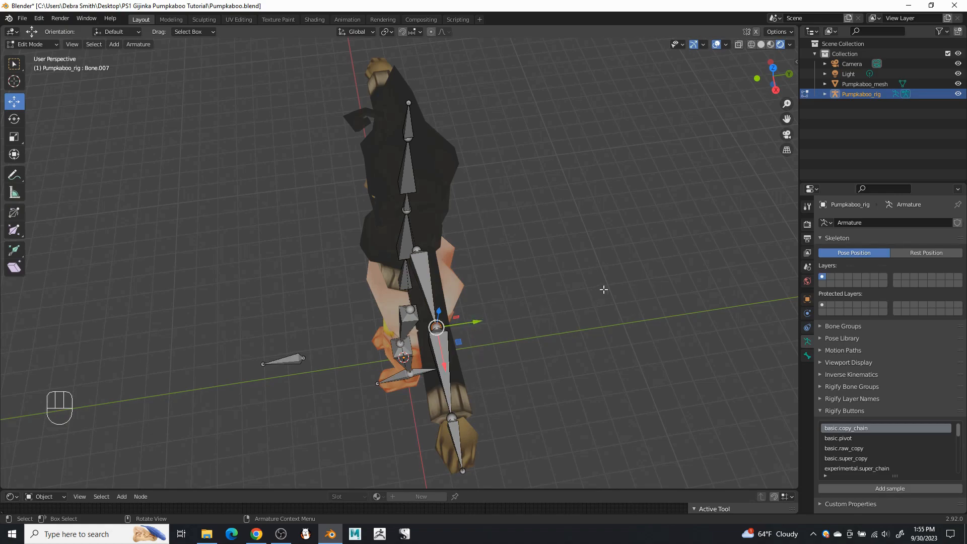
{"action": "middle_click_drag", "start_coordinate": [596, 287], "coordinate": [563, 192]}
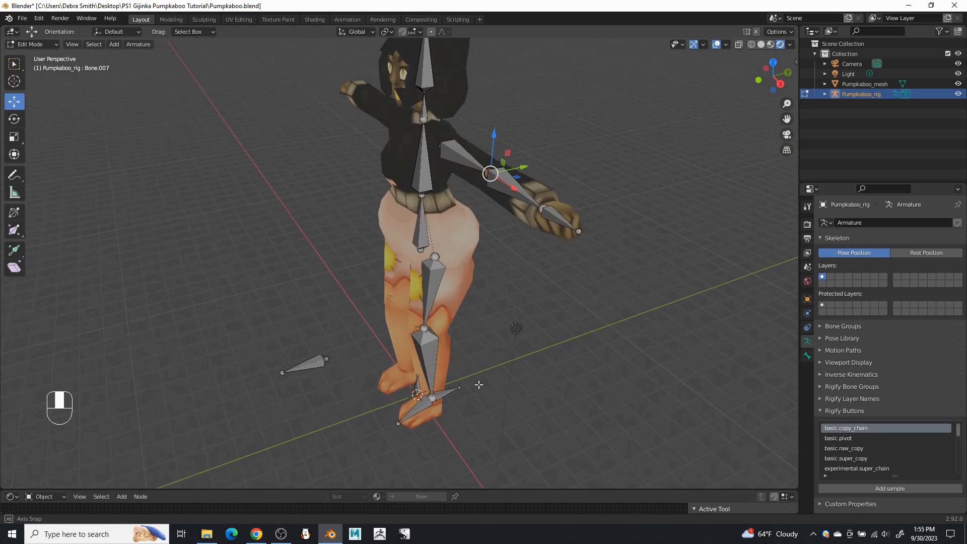
{"action": "middle_click_drag", "start_coordinate": [481, 388], "coordinate": [452, 388]}
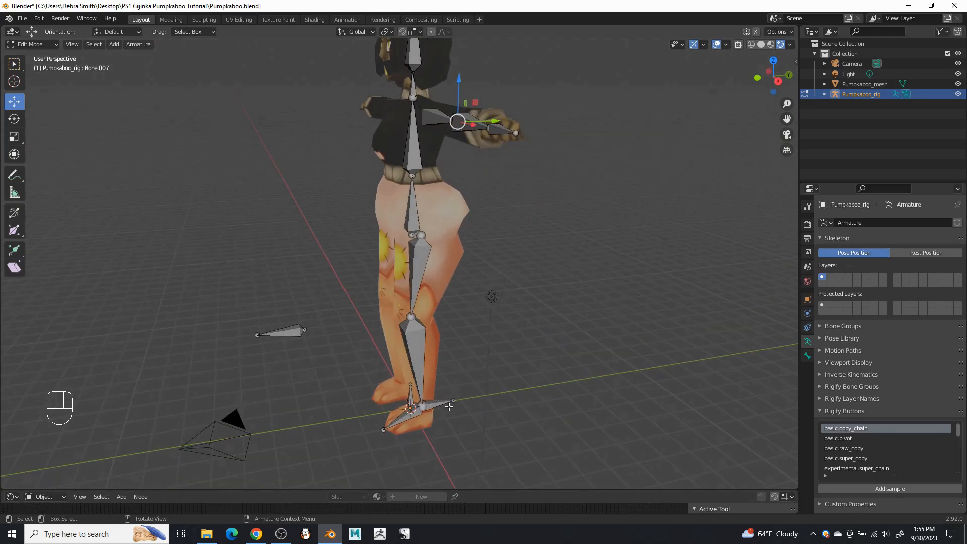
{"action": "middle_click_drag", "start_coordinate": [449, 406], "coordinate": [492, 190]}
{"action": "middle_click_drag", "start_coordinate": [494, 290], "coordinate": [522, 350]}
{"action": "left_click", "coordinate": [309, 377]}
{"action": "left_click_drag", "start_coordinate": [429, 357], "coordinate": [482, 415]}
{"action": "middle_click_drag", "start_coordinate": [482, 415], "coordinate": [590, 366]}
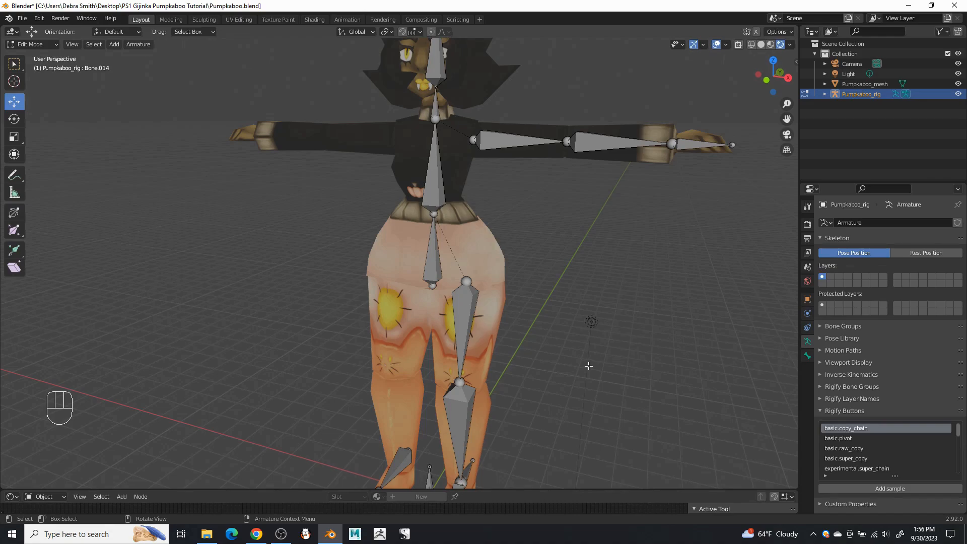
- Switch the armature from Edit Mode to Pose Mode
{"action": "scroll", "coordinate": [588, 366], "scroll_direction": "down", "scroll_amount": 3}
{"action": "middle_click_drag", "start_coordinate": [564, 353], "coordinate": [553, 308]}
{"action": "mouse_move", "coordinate": [552, 307]}
{"action": "middle_mouse_down", "text": "shift"}
{"action": "mouse_move", "coordinate": [525, 336]}
{"action": "mouse_move", "coordinate": [550, 308]}
{"action": "middle_mouse_up", "text": "shift"}
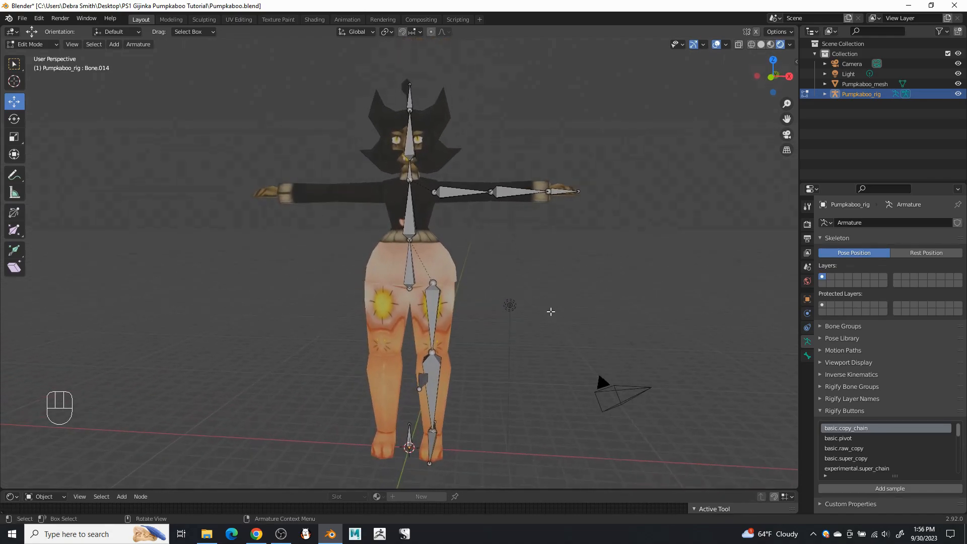
{"action": "left_click", "coordinate": [44, 44]}
{"action": "left_click", "coordinate": [38, 77]}
{"action": "middle_click_drag", "start_coordinate": [479, 284], "coordinate": [438, 292]}
- Add an Inverse Kinematics constraint to the left shin bone and set its target to Pumpkaboo_rig
{"action": "left_click", "coordinate": [399, 388]}
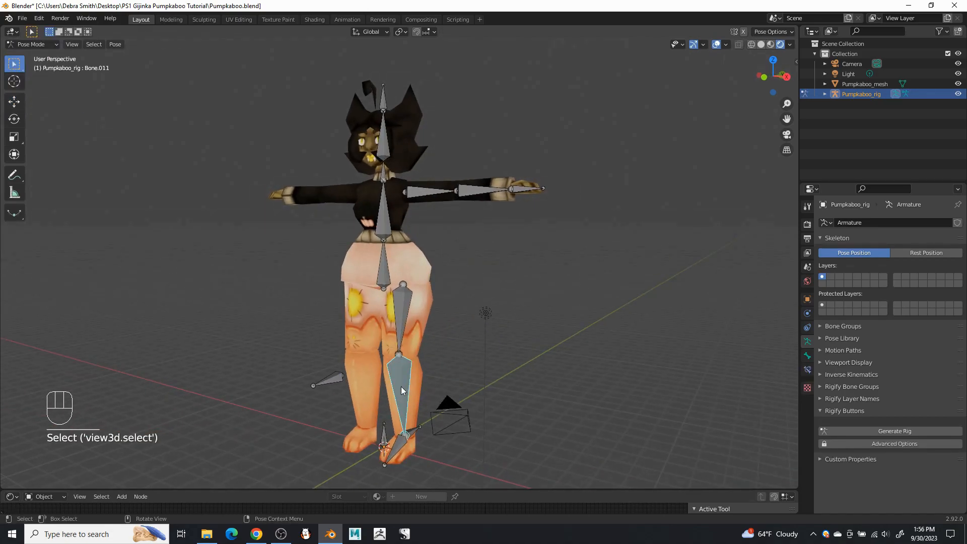
{"action": "left_click", "coordinate": [807, 371]}
{"action": "left_click", "coordinate": [880, 222]}
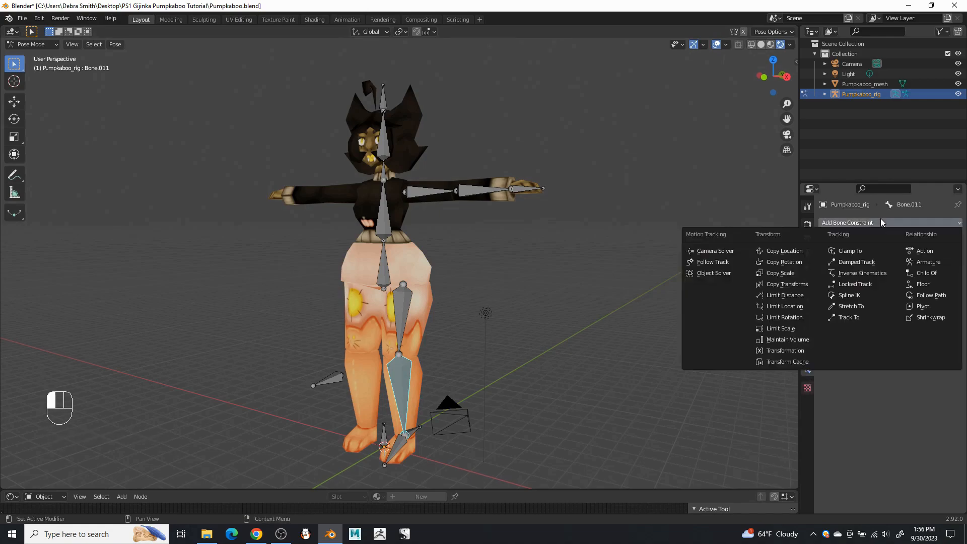
{"action": "left_click", "coordinate": [861, 277]}
{"action": "left_click", "coordinate": [885, 254]}
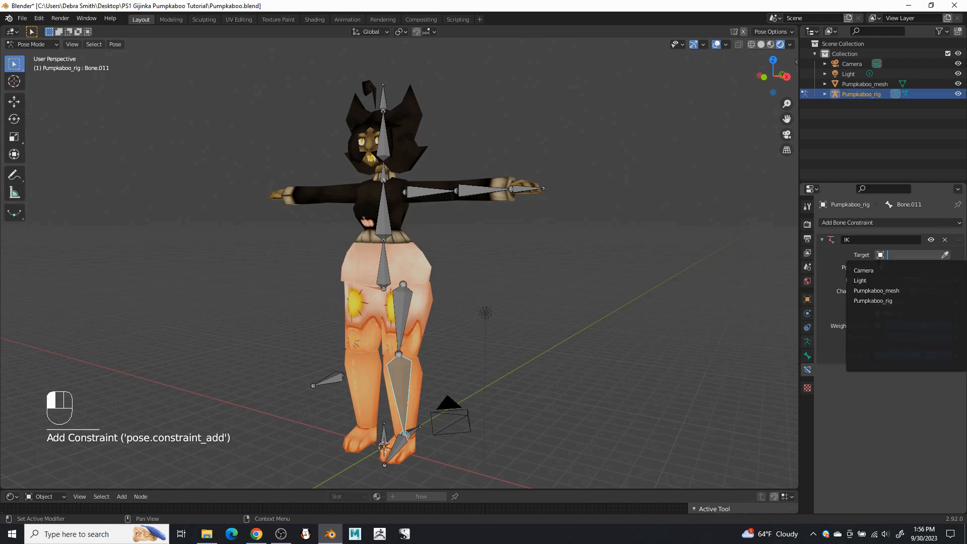
{"action": "left_click", "coordinate": [876, 300]}
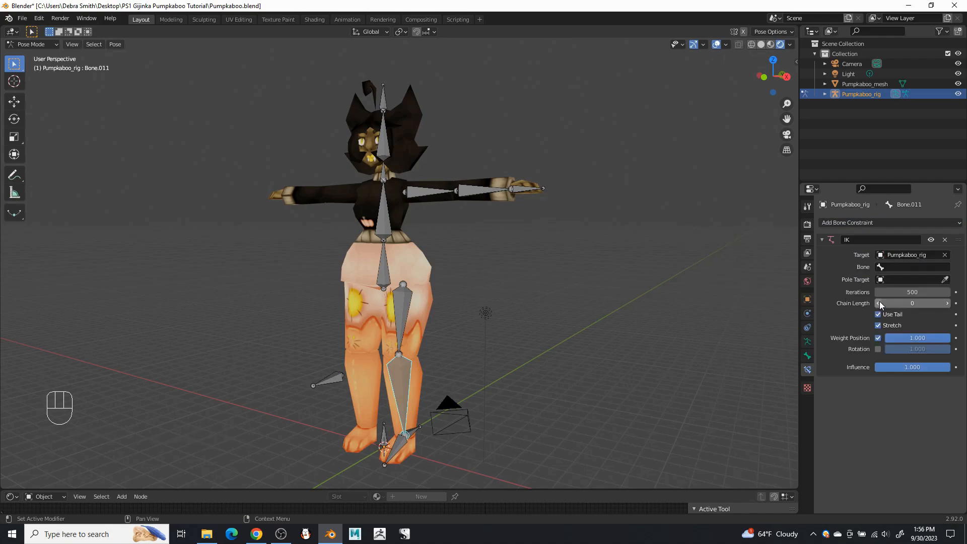
- Switch the armature from Pose Mode back to Edit Mode
{"action": "left_click", "coordinate": [882, 269]}
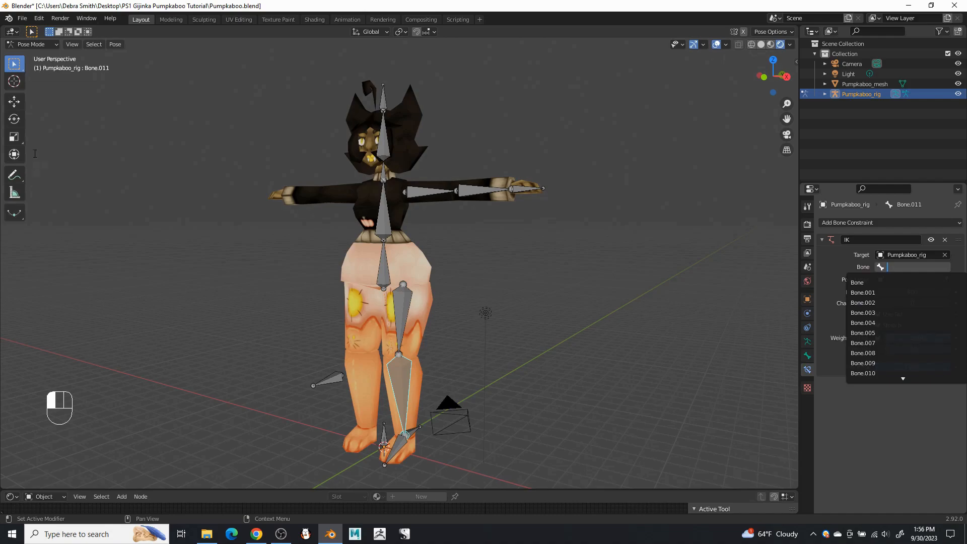
{"action": "left_click", "coordinate": [31, 44]}
{"action": "left_click", "coordinate": [30, 67]}
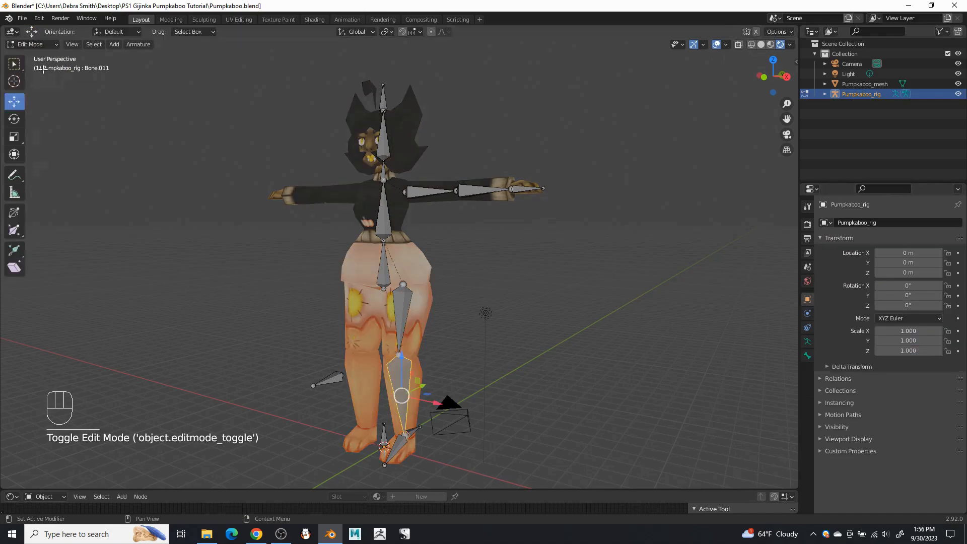
- Rename the small bone at the world origin between the feet to Root and turn off its Deform option
{"action": "middle_click_drag", "start_coordinate": [450, 315], "coordinate": [438, 313]}
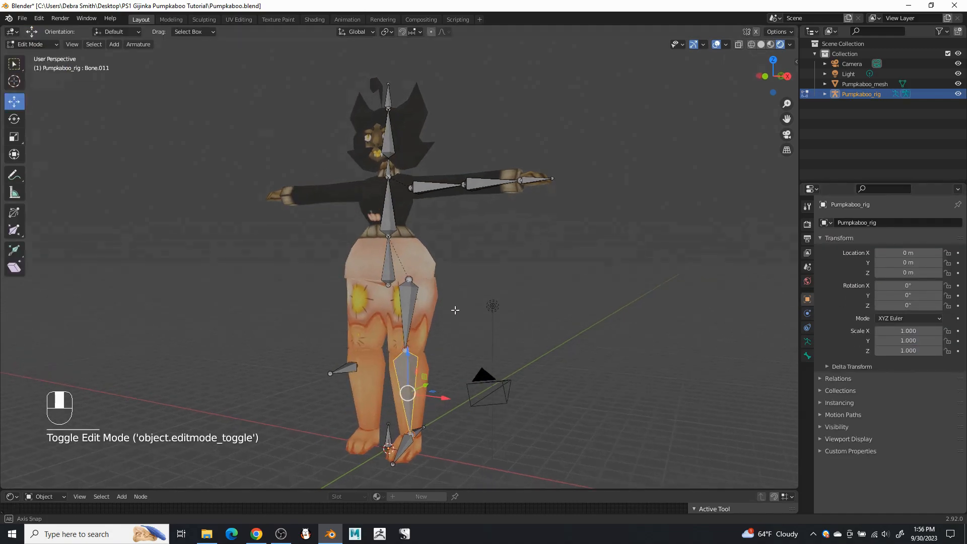
{"action": "left_click", "coordinate": [388, 435]}
{"action": "middle_click_drag", "start_coordinate": [605, 333], "coordinate": [625, 316]}
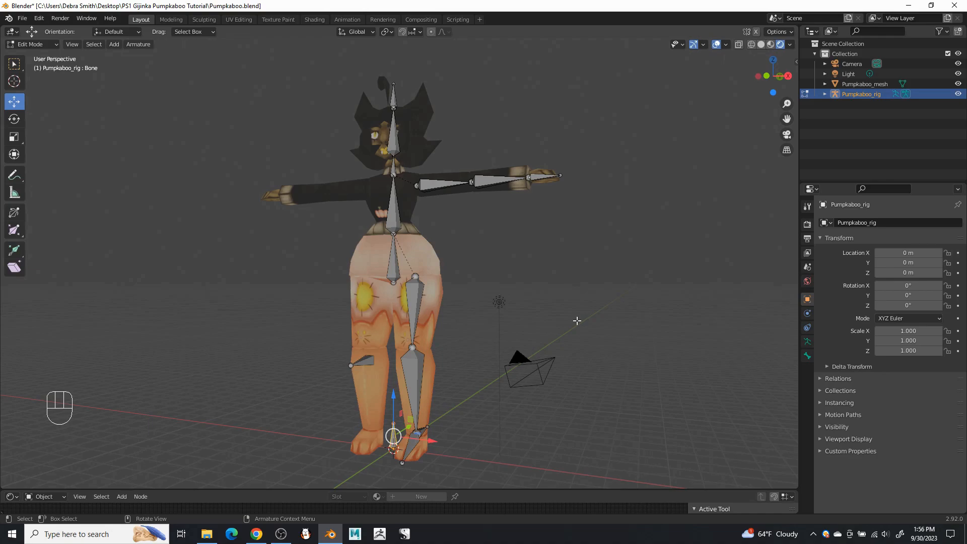
{"action": "left_click", "coordinate": [807, 357]}
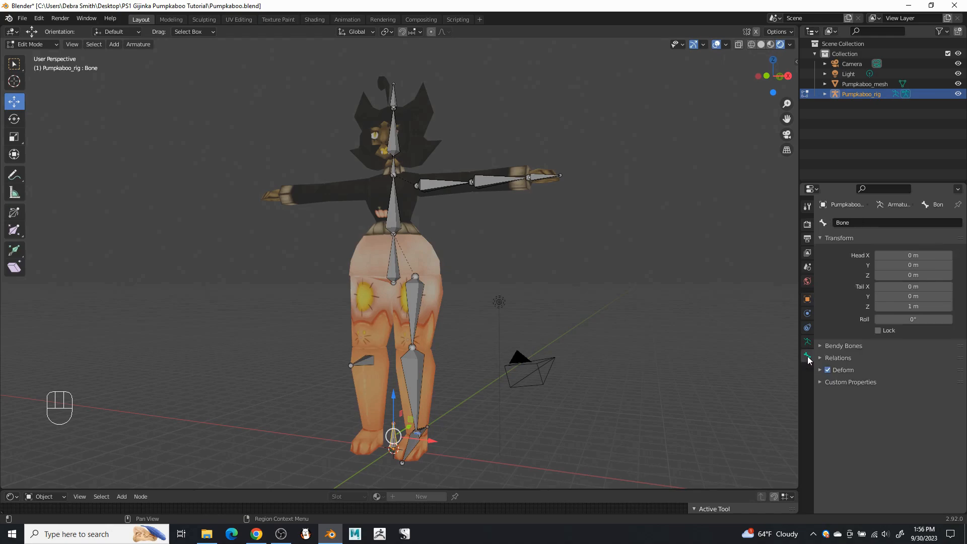
{"action": "left_click", "coordinate": [876, 222]}
{"action": "type", "text": "Root"}
{"action": "key", "text": "Return"}
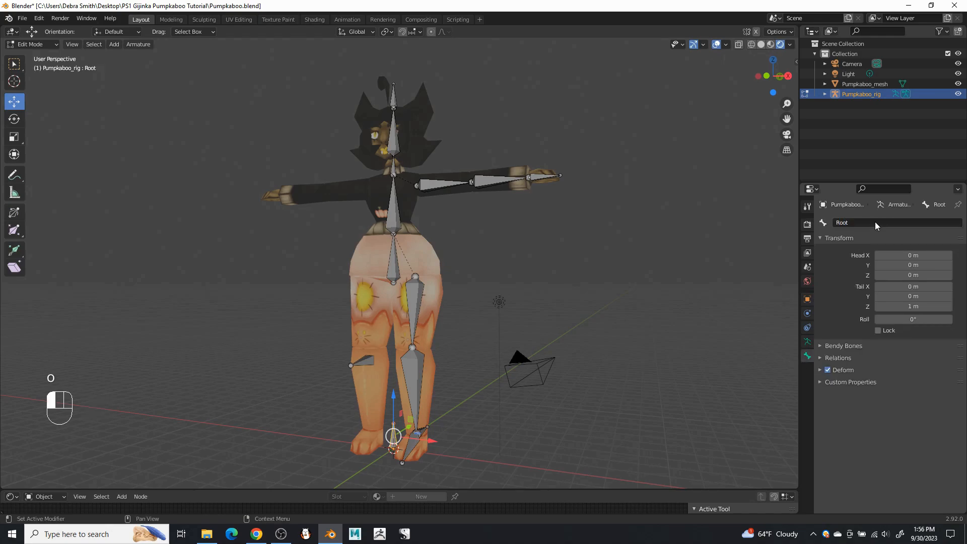
{"action": "left_click", "coordinate": [828, 370]}
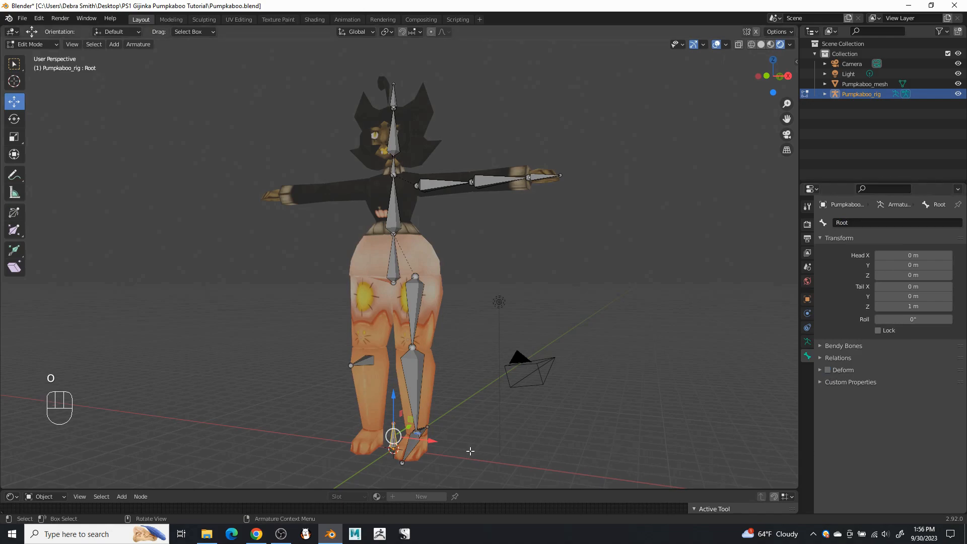
- Rename the lowest spine bone in the hips to Pelvis
{"action": "mouse_move", "coordinate": [409, 369]}
{"action": "middle_mouse_down"}
{"action": "mouse_move", "coordinate": [414, 377]}
{"action": "mouse_move", "coordinate": [414, 369]}
{"action": "middle_mouse_up"}
{"action": "left_click", "coordinate": [395, 259]}
{"action": "left_click", "coordinate": [901, 223]}
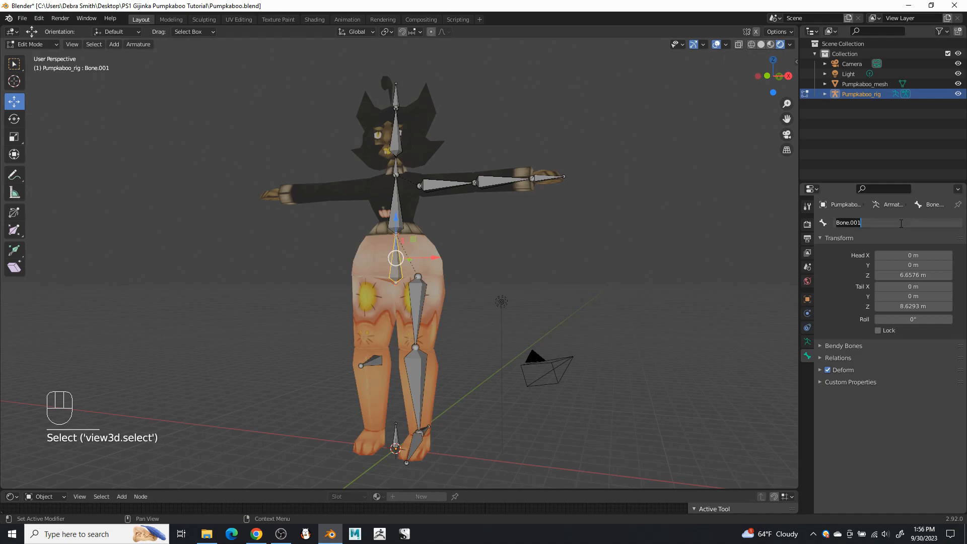
{"action": "type", "text": "Pelvis"}
{"action": "key", "text": "Return"}
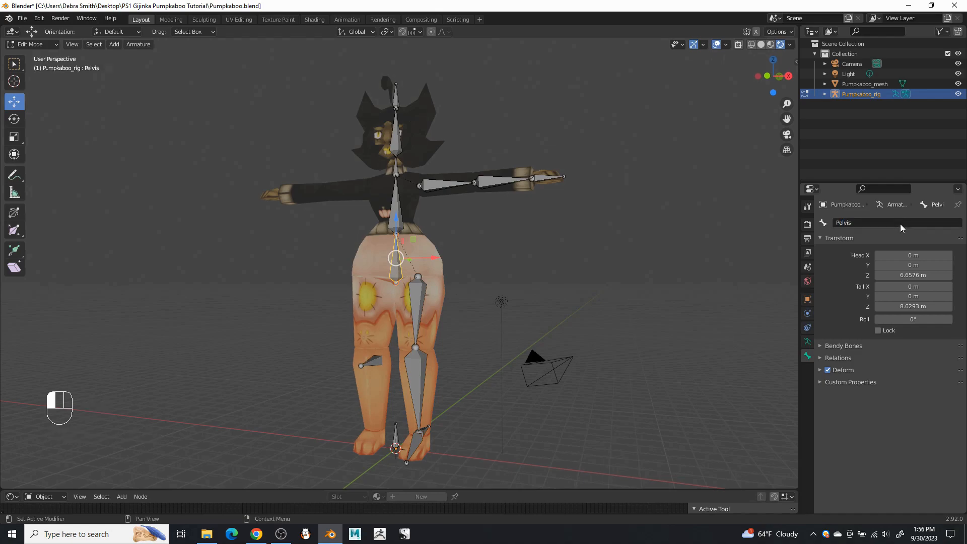
- Rename the torso bone directly above the Pelvis bone to Chest
{"action": "left_click", "coordinate": [395, 202]}
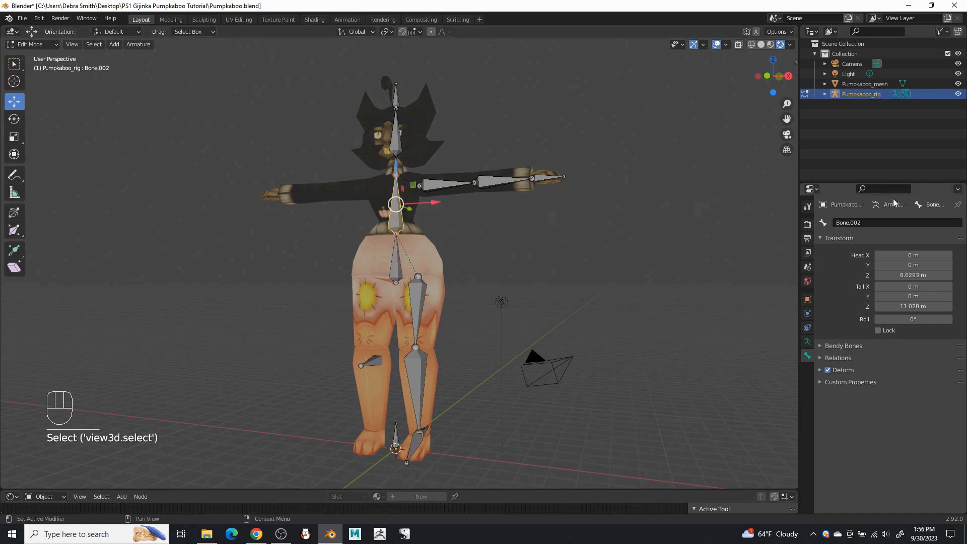
{"action": "left_click", "coordinate": [870, 222]}
{"action": "type", "text": "Che"}
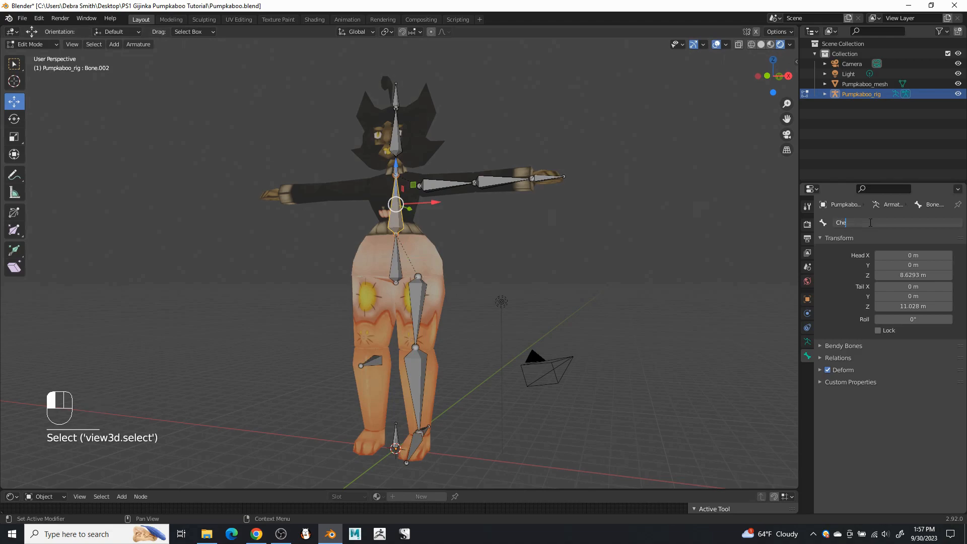
{"action": "type", "text": "st"}
{"action": "key", "text": "Return"}
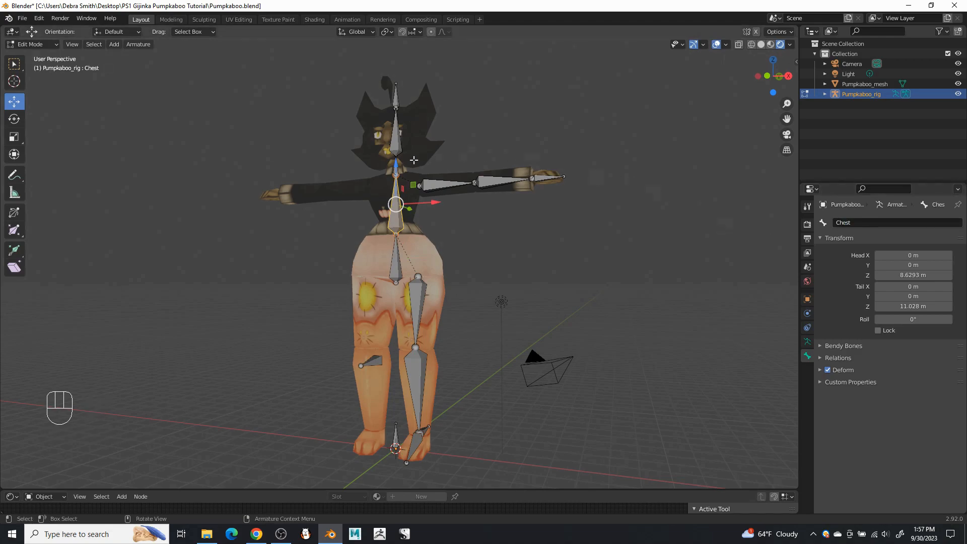
- Rename the short bone above the Chest to Neck and the bone above it to Head
{"action": "left_click", "coordinate": [397, 157]}
{"action": "left_click", "coordinate": [895, 222]}
{"action": "type", "text": "Neck"}
{"action": "key", "text": "Return"}
{"action": "left_click", "coordinate": [397, 140]}
{"action": "left_click", "coordinate": [874, 222]}
{"action": "type", "text": "Head"}
{"action": "key", "text": "Return"}
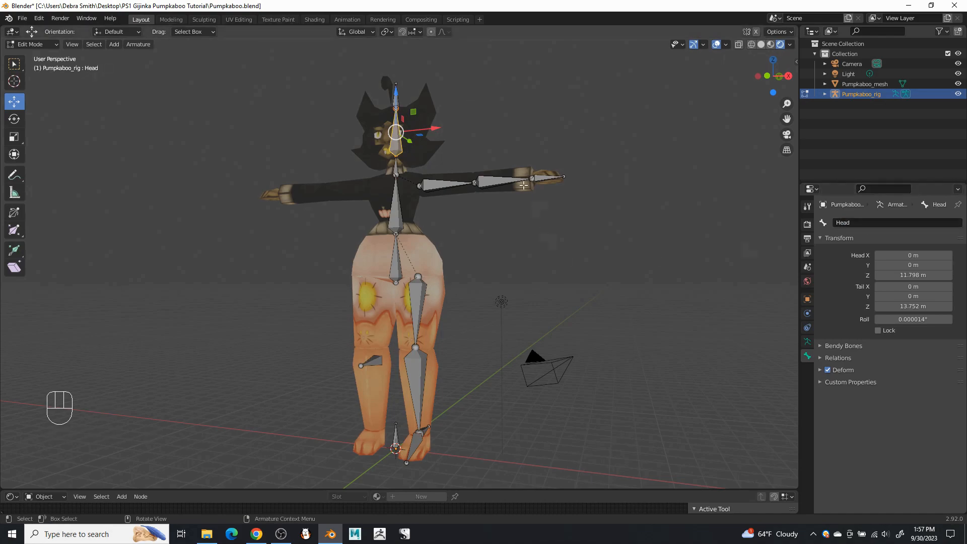
- Rename the topmost bone above the Head bone to Hair
{"action": "left_click", "coordinate": [404, 105]}
{"action": "left_click", "coordinate": [893, 220]}
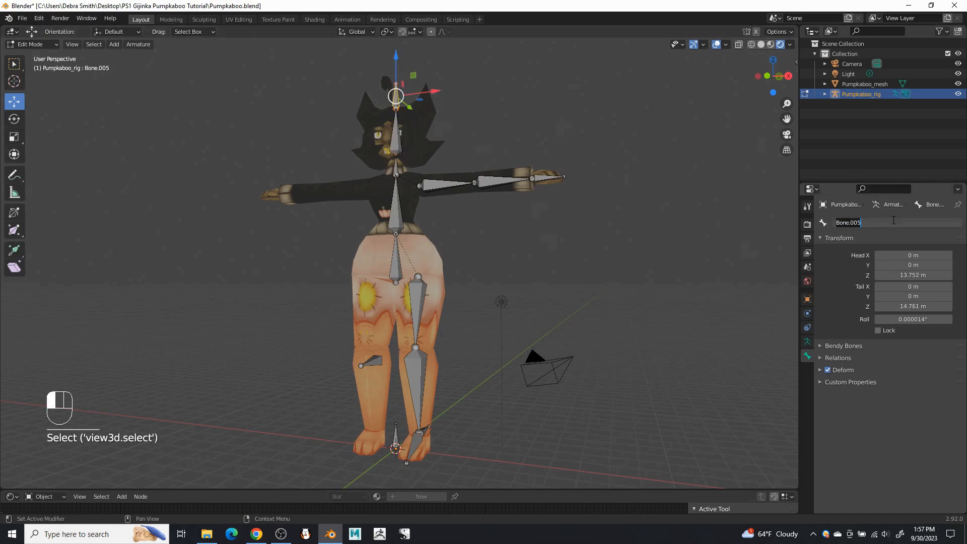
{"action": "type", "text": "Hair"}
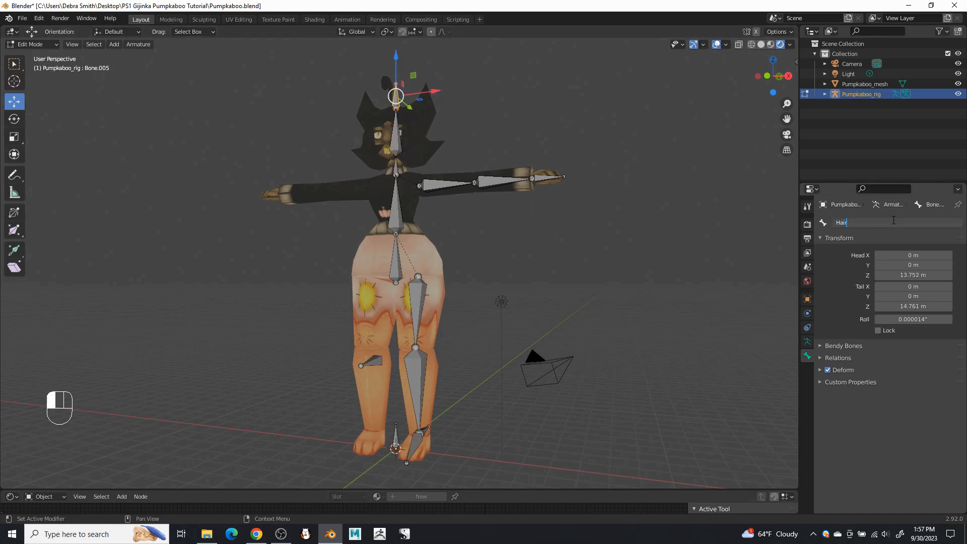
{"action": "key", "text": "Return"}
- Move the tip of the Hair bone forward about 1.08 m along negative Y, toward the curled hair strand
{"action": "middle_click_drag", "start_coordinate": [512, 116], "coordinate": [458, 273]}
{"action": "left_click", "coordinate": [385, 233]}
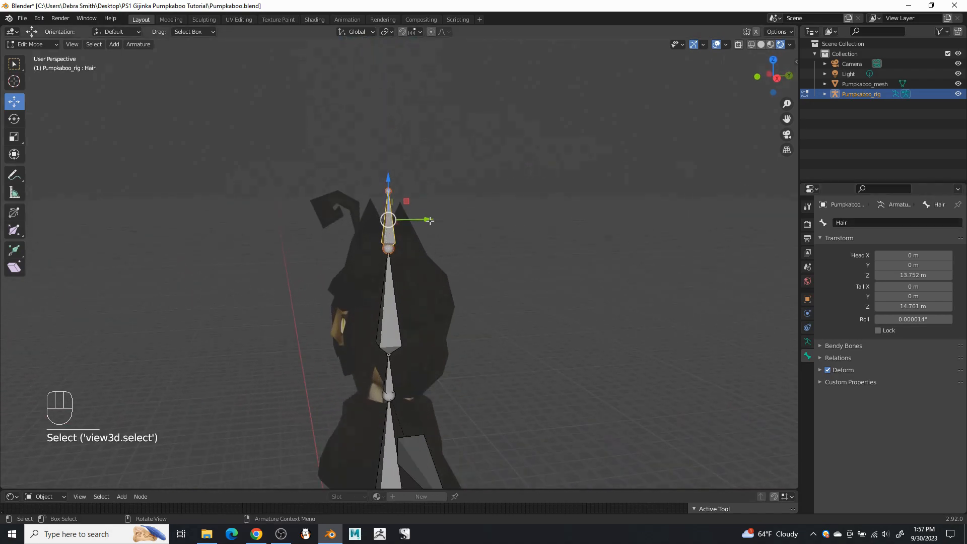
{"action": "middle_click_drag", "start_coordinate": [387, 226], "coordinate": [376, 217]}
{"action": "left_click", "coordinate": [375, 174]}
{"action": "left_click_drag", "start_coordinate": [410, 177], "coordinate": [349, 180]}
{"action": "left_click", "coordinate": [385, 241]}
{"action": "left_click_drag", "start_coordinate": [405, 232], "coordinate": [392, 236]}
{"action": "key", "text": "ctrl+z"}
- Disconnect the Hair bone from the Head bone while keeping it parented
{"action": "middle_click_drag", "start_coordinate": [413, 235], "coordinate": [456, 234]}
{"action": "scroll", "coordinate": [447, 225], "scroll_direction": "down", "scroll_amount": 4}
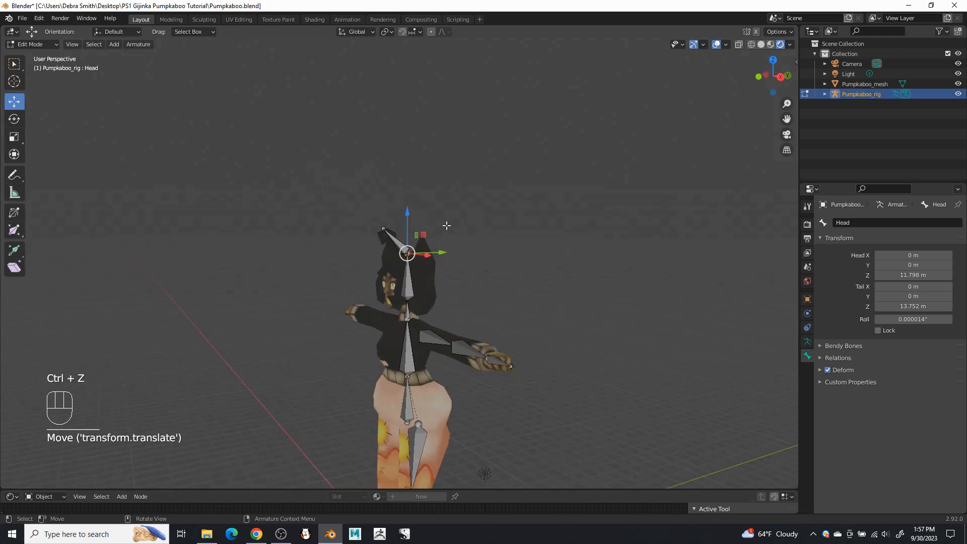
{"action": "middle_click_drag", "start_coordinate": [470, 295], "coordinate": [451, 339], "text": "shift"}
{"action": "scroll", "coordinate": [441, 174], "scroll_direction": "up", "scroll_amount": 3}
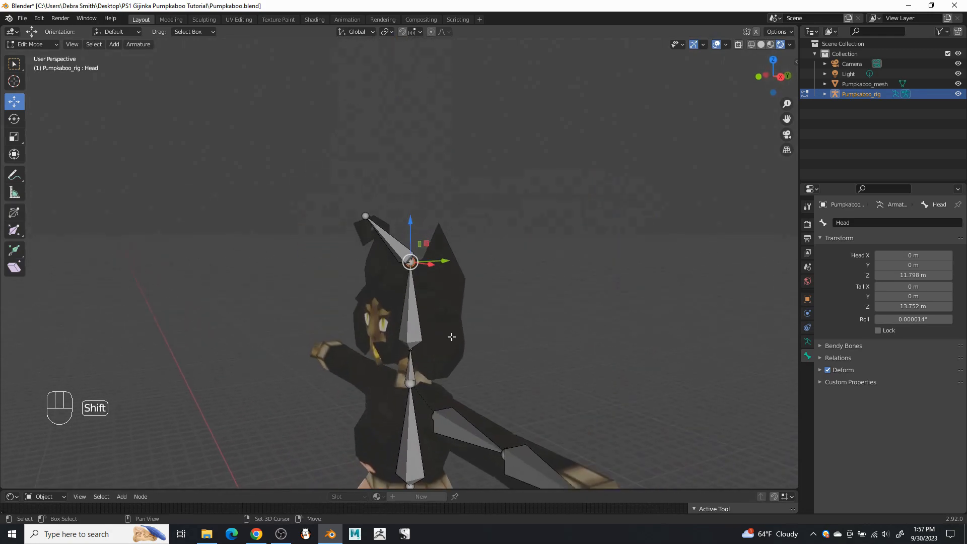
{"action": "scroll", "coordinate": [451, 339], "scroll_direction": "up", "scroll_amount": 1}
{"action": "left_click", "coordinate": [398, 242]}
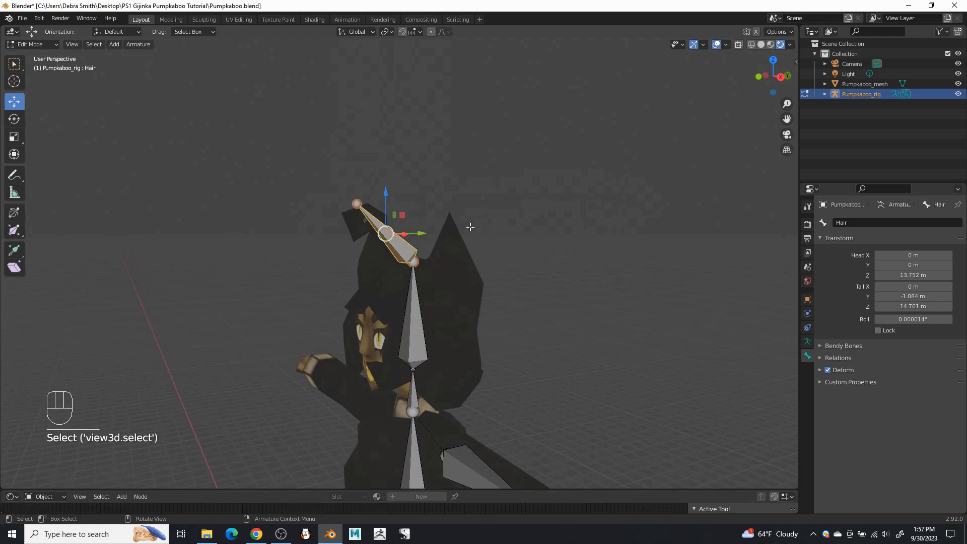
{"action": "key", "text": "alt+p"}
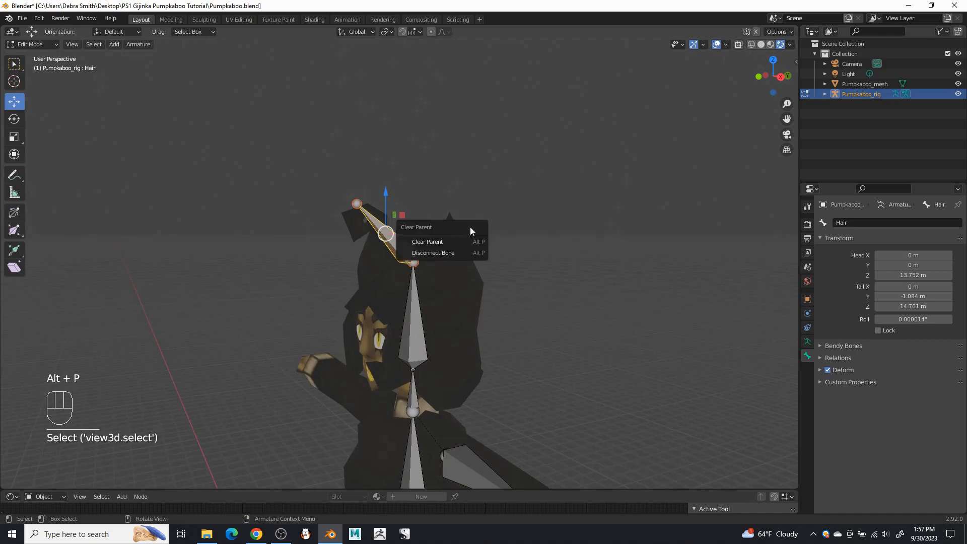
{"action": "left_click", "coordinate": [452, 252]}
- Move the whole Hair bone about 0.51 m forward along negative Y, away from the top of the Head bone
{"action": "middle_click_drag", "start_coordinate": [423, 275], "coordinate": [403, 266]}
{"action": "left_click", "coordinate": [384, 245]}
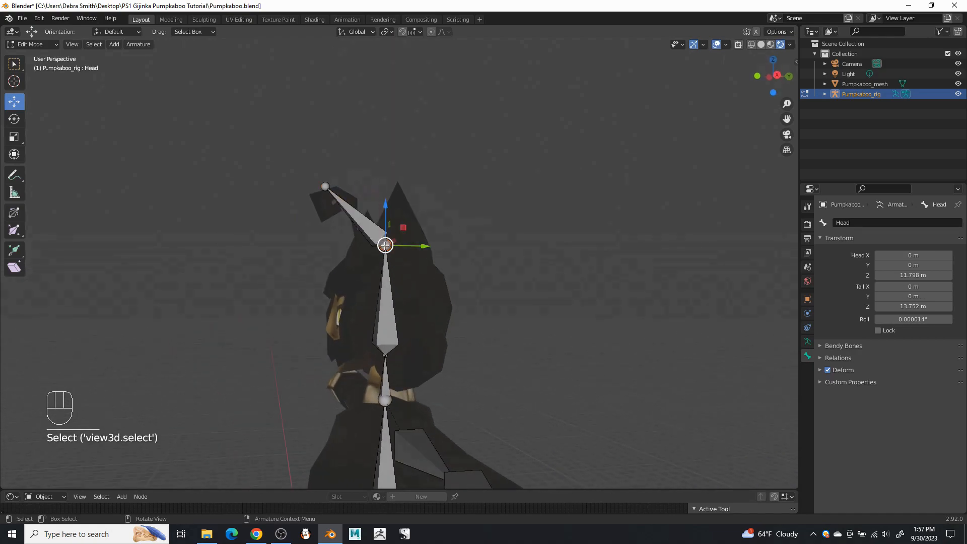
{"action": "left_click", "coordinate": [385, 237]}
{"action": "left_click_drag", "start_coordinate": [397, 218], "coordinate": [367, 229]}
- Move the Hair bone's tip back about 0.39 m along Y so the bone follows the curled strand
{"action": "middle_click_drag", "start_coordinate": [366, 229], "coordinate": [349, 224]}
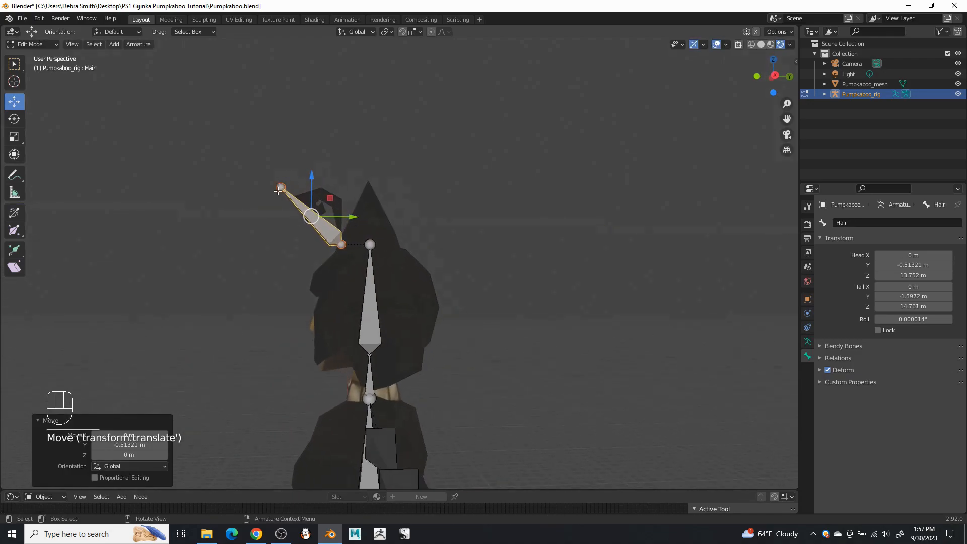
{"action": "left_click", "coordinate": [280, 189]}
{"action": "left_click_drag", "start_coordinate": [324, 188], "coordinate": [358, 190]}
{"action": "mouse_move", "coordinate": [357, 190]}
{"action": "middle_mouse_down"}
{"action": "mouse_move", "coordinate": [423, 181]}
{"action": "mouse_move", "coordinate": [363, 191]}
{"action": "middle_mouse_up"}
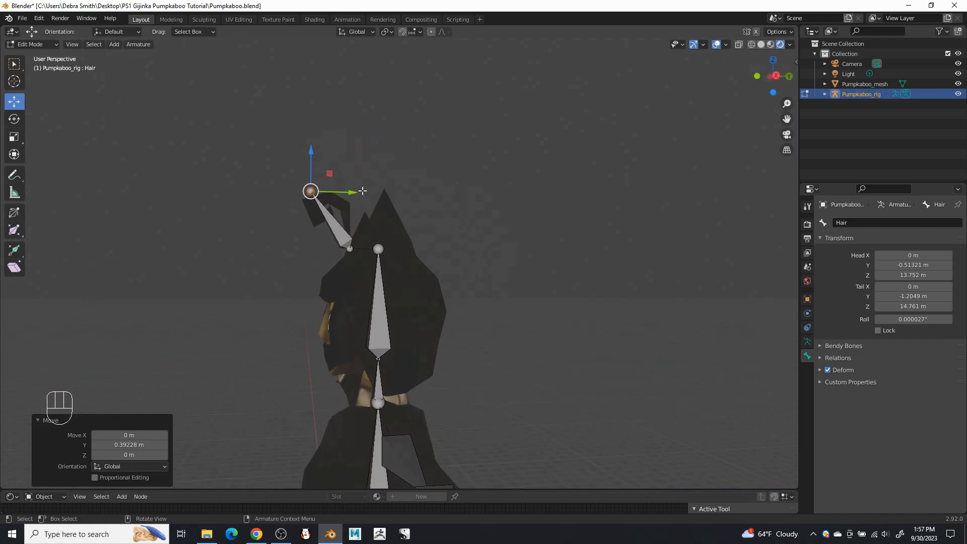
- Examine the Hair bone's fit to the curled strand up close and its place in the whole rig
{"action": "scroll", "coordinate": [523, 299], "scroll_direction": "down", "scroll_amount": 4}
{"action": "middle_click_drag", "start_coordinate": [509, 302], "coordinate": [540, 296]}
{"action": "scroll", "coordinate": [543, 324], "scroll_direction": "down", "scroll_amount": 1}
{"action": "scroll", "coordinate": [388, 237], "scroll_direction": "up", "scroll_amount": 8}
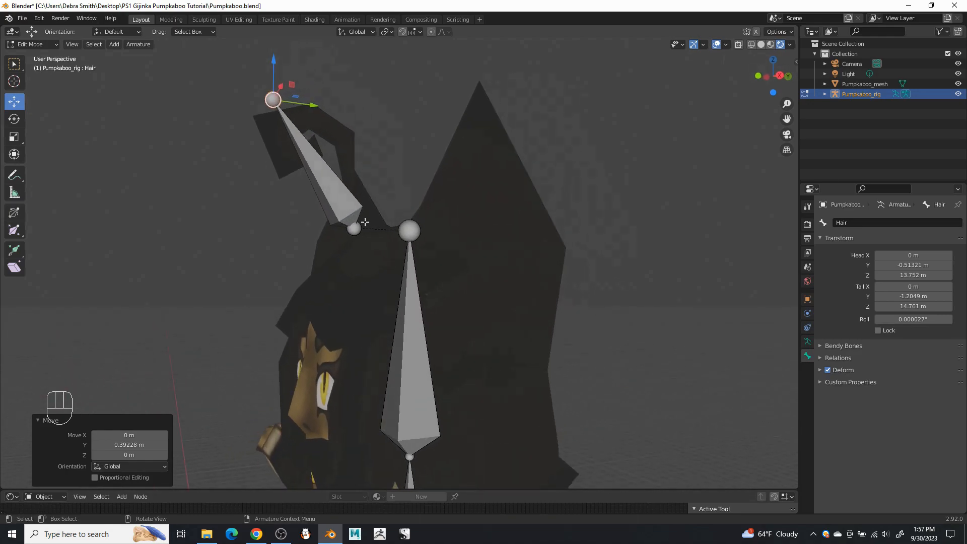
{"action": "scroll", "coordinate": [363, 218], "scroll_direction": "up", "scroll_amount": 2}
{"action": "scroll", "coordinate": [449, 320], "scroll_direction": "down", "scroll_amount": 8}
{"action": "middle_click_drag", "start_coordinate": [466, 353], "coordinate": [513, 298]}
{"action": "scroll", "coordinate": [524, 386], "scroll_direction": "down", "scroll_amount": 2}
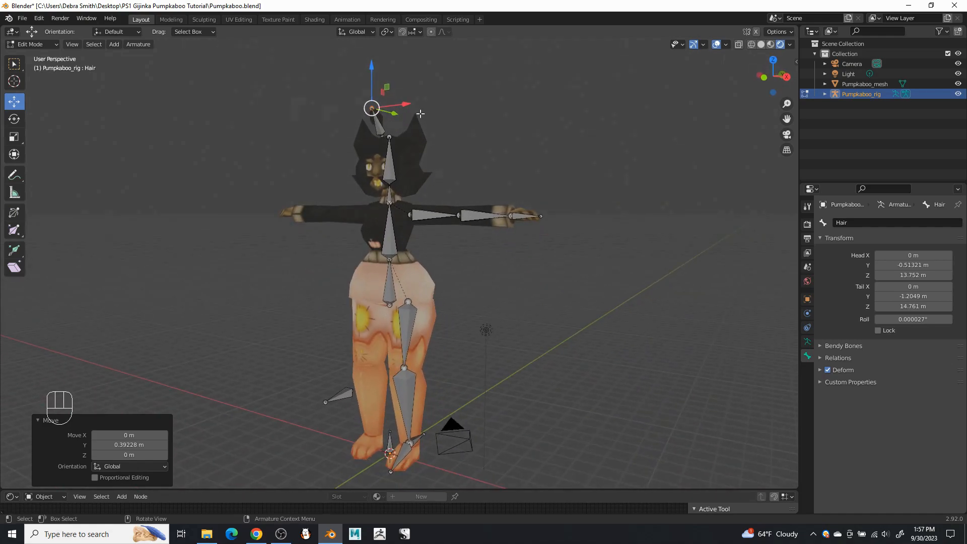
{"action": "middle_click_drag", "start_coordinate": [459, 249], "coordinate": [486, 236]}
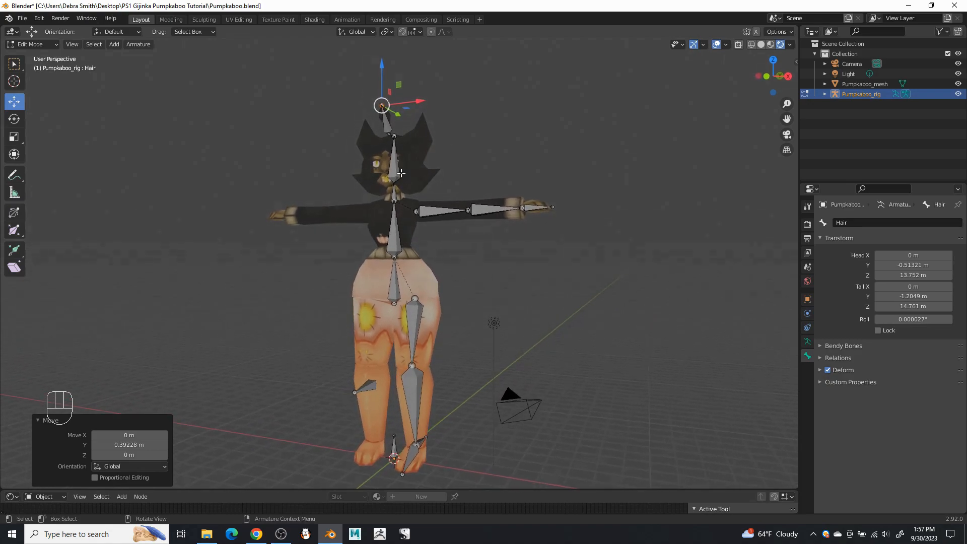
- Rename the left arm bone between shoulder and elbow to UpperArm.L
{"action": "left_click", "coordinate": [437, 211]}
{"action": "middle_click_drag", "start_coordinate": [490, 248], "coordinate": [504, 247]}
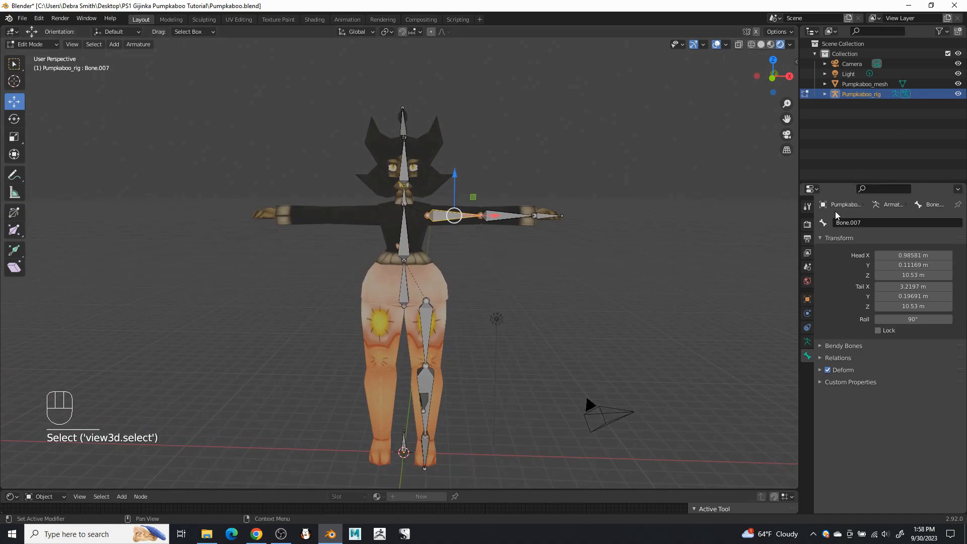
{"action": "left_click", "coordinate": [862, 224]}
{"action": "type", "text": "U"}
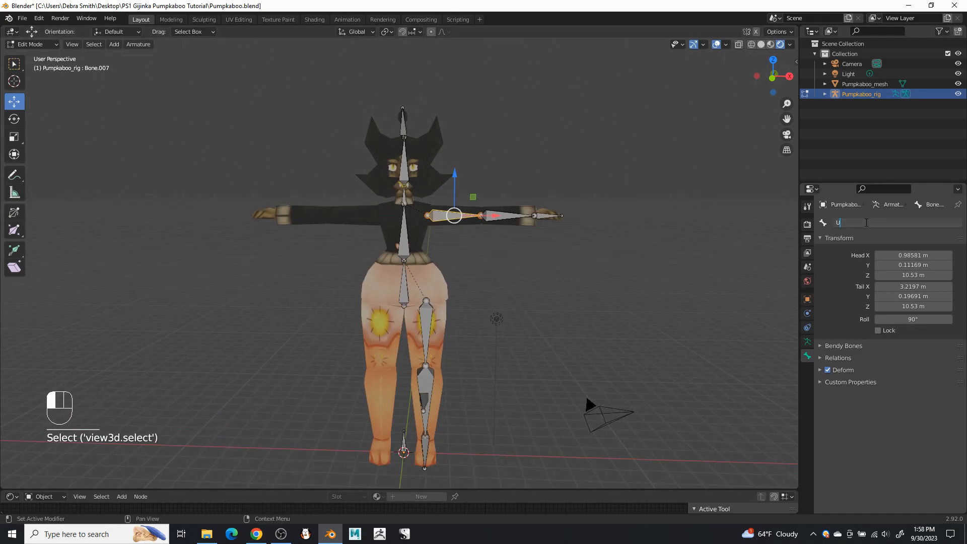
{"action": "type", "text": "pperArm"}
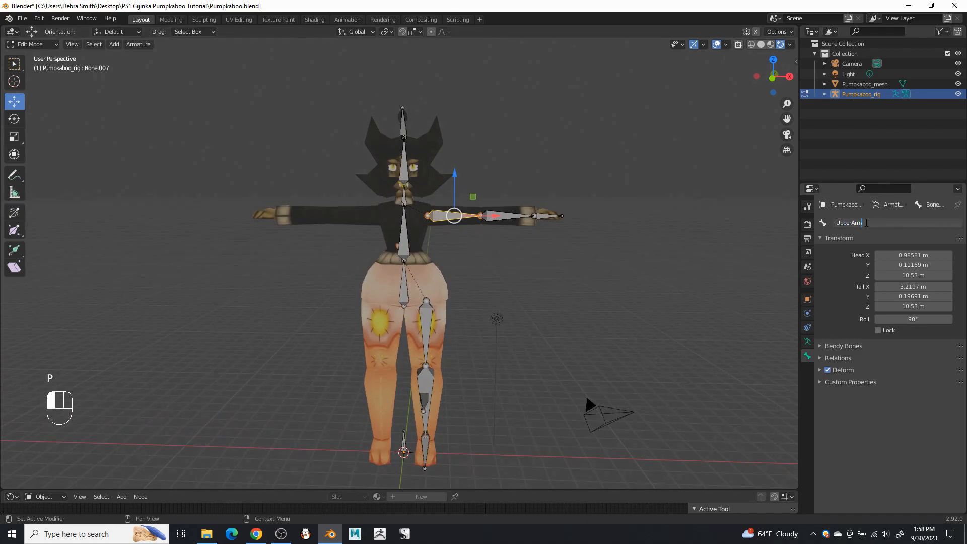
{"action": "type", "text": ".L"}
{"action": "key", "text": "Return"}
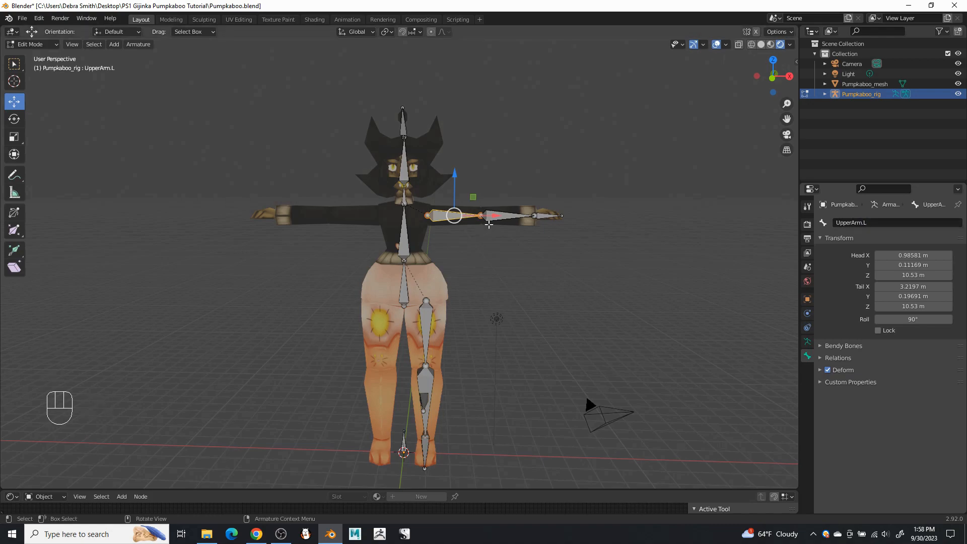
- Rename the left forearm bone to LowerArm.L
{"action": "left_click", "coordinate": [496, 216]}
{"action": "left_click", "coordinate": [890, 222]}
{"action": "type", "text": "LowerArm.L"}
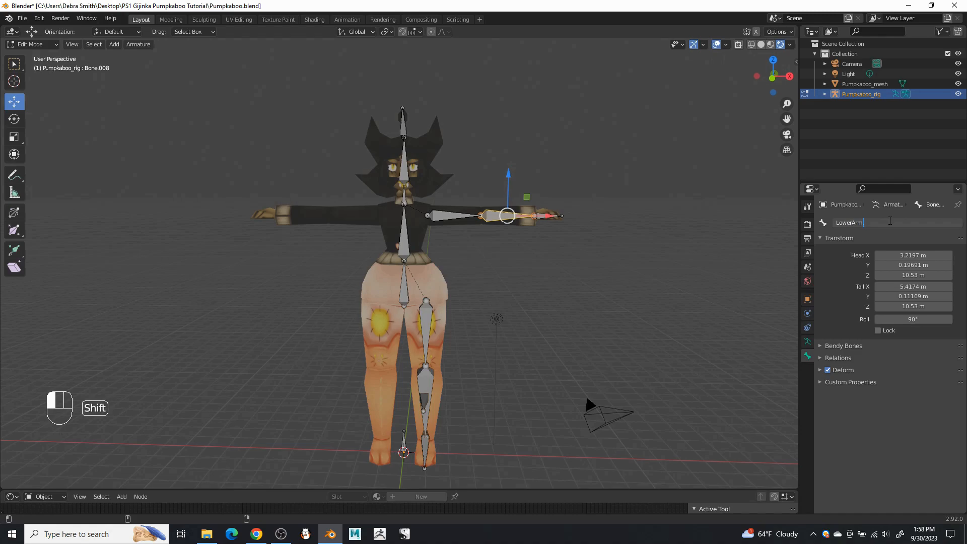
{"action": "key", "text": "Return"}
- Rename the bone in the left hand to Hand.L
{"action": "left_click", "coordinate": [549, 215]}
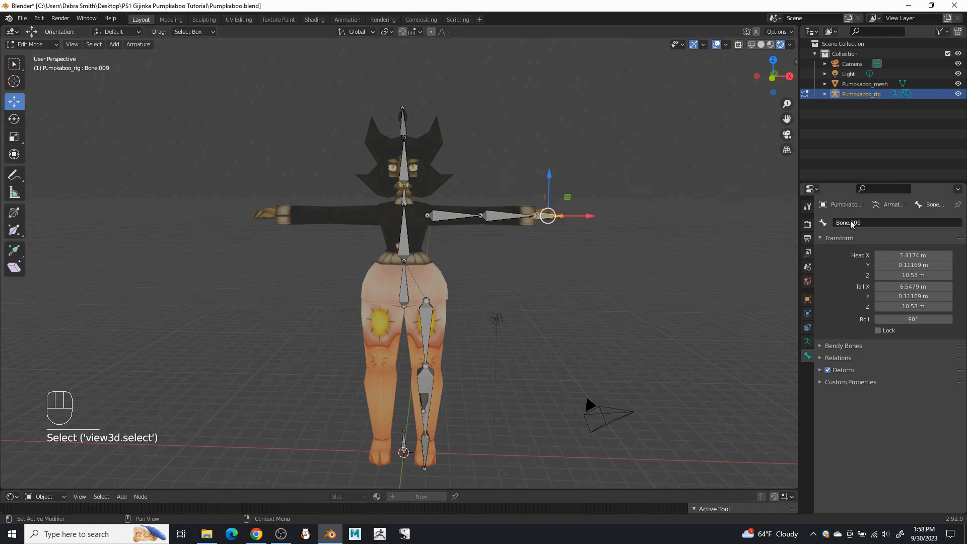
{"action": "left_click", "coordinate": [868, 223]}
{"action": "type", "text": "Hand"}
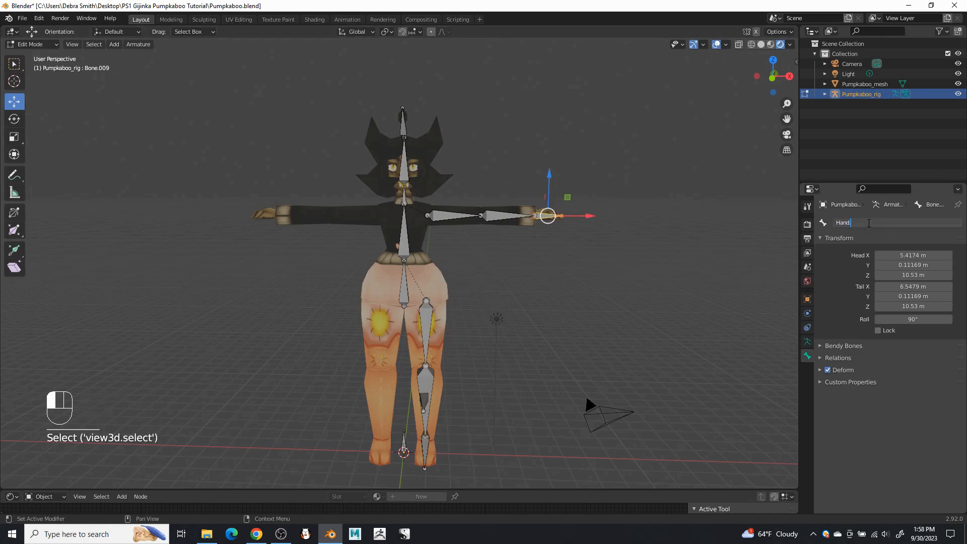
{"action": "type", "text": ".L"}
{"action": "key", "text": "Return"}
- Rename the left thigh bone to UpperLeg.L
{"action": "middle_click_drag", "start_coordinate": [551, 284], "coordinate": [511, 281]}
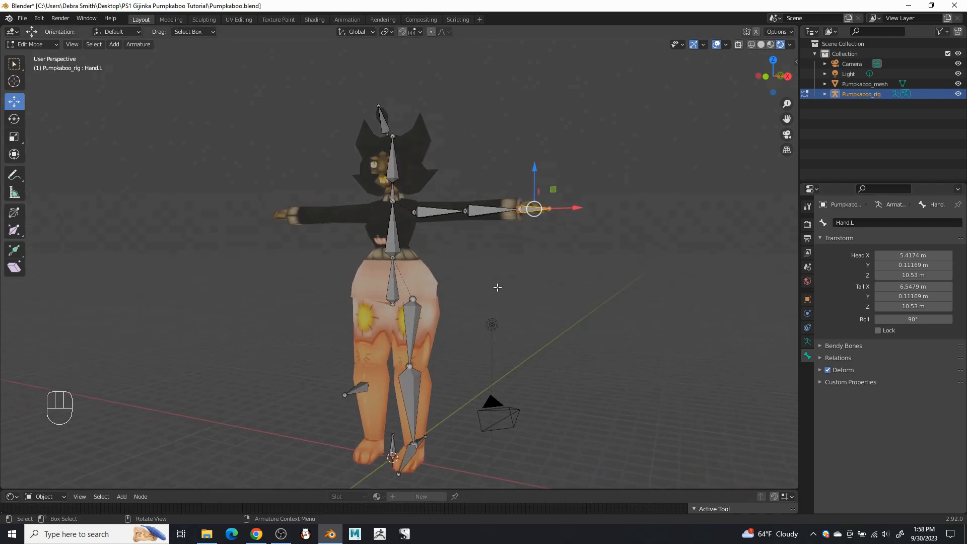
{"action": "left_click", "coordinate": [407, 322]}
{"action": "left_click", "coordinate": [878, 221]}
{"action": "type", "text": "UpperLeg.L"}
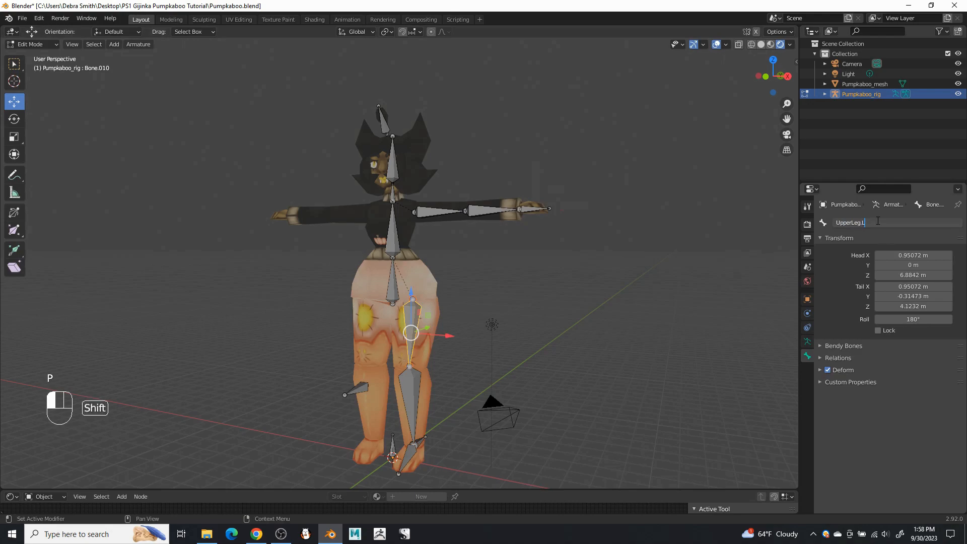
{"action": "key", "text": "Return"}
- Rename the left shin bone between knee and ankle to LowerLeg.L
{"action": "left_click", "coordinate": [412, 385]}
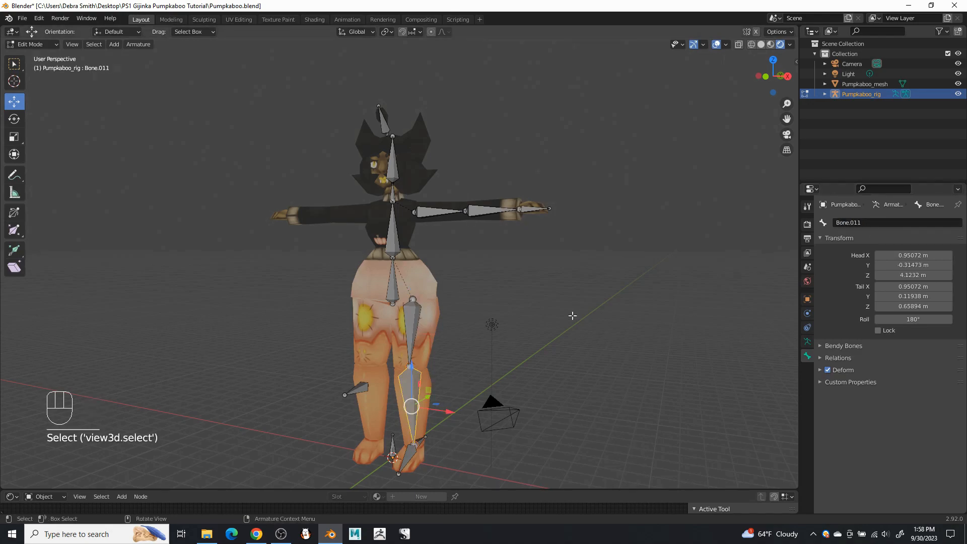
{"action": "left_click", "coordinate": [880, 224]}
{"action": "type", "text": "LowerLeg"}
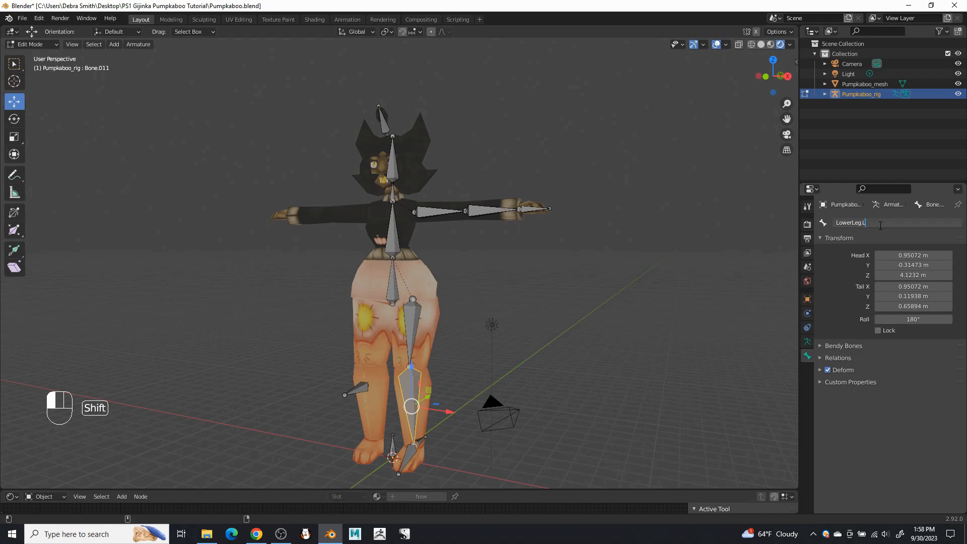
{"action": "type", "text": ".L"}
{"action": "key", "text": "Return"}
- Rename the bone in the left foot to Foot.L
{"action": "left_click", "coordinate": [408, 458]}
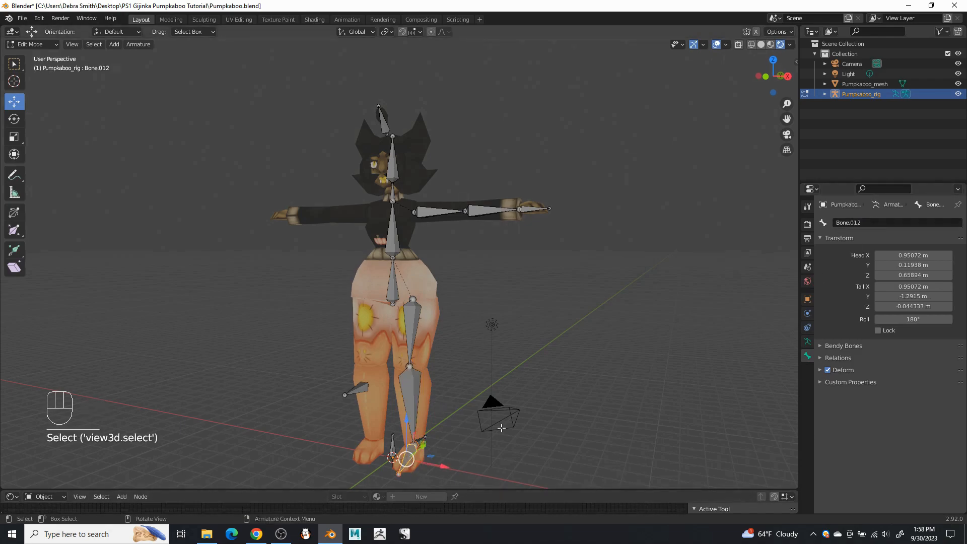
{"action": "left_click", "coordinate": [867, 223]}
{"action": "type", "text": "Foot.L"}
{"action": "key", "text": "Return"}
- Rename the detached pole bone in front of the left knee to PV.L
{"action": "middle_click_drag", "start_coordinate": [504, 322], "coordinate": [449, 327]}
{"action": "left_click", "coordinate": [287, 364]}
{"action": "left_click", "coordinate": [864, 222]}
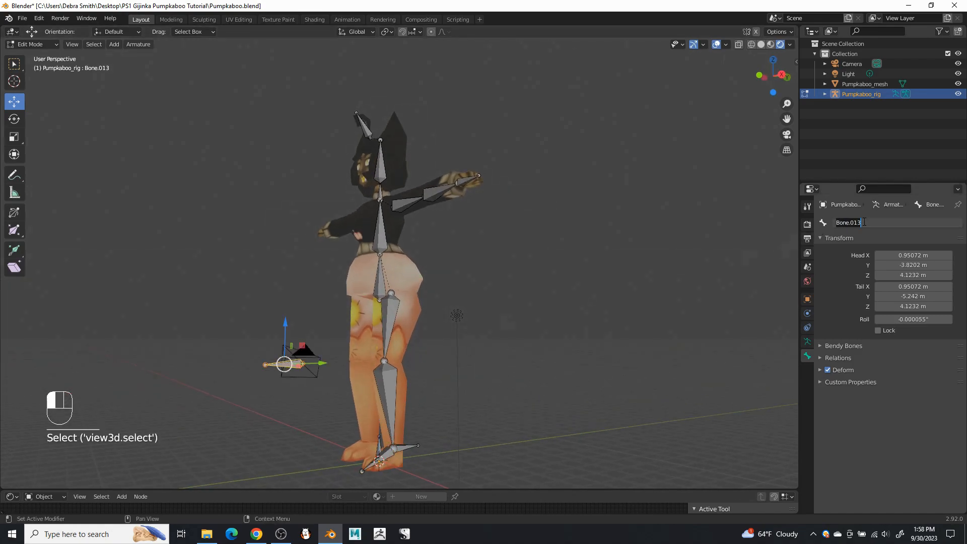
{"action": "type", "text": "PV.L"}
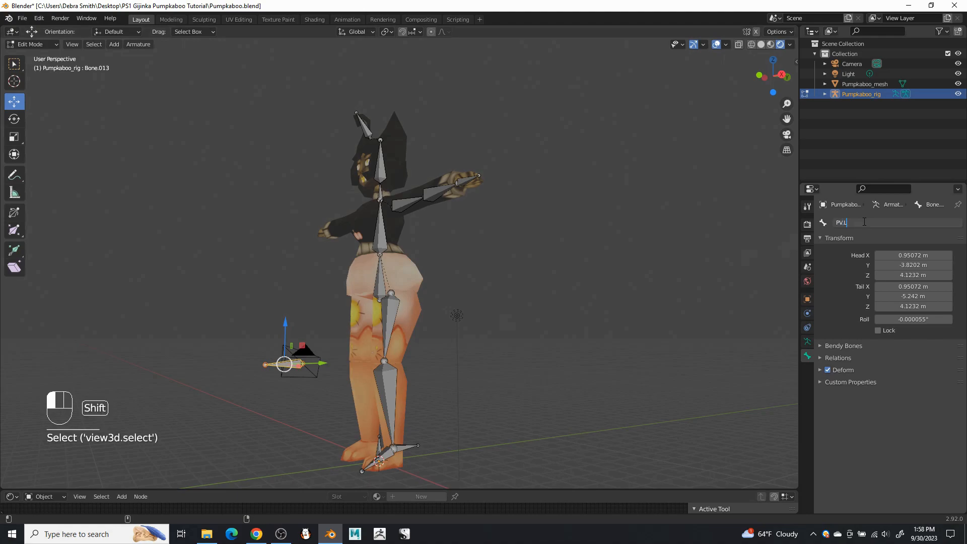
{"action": "key", "text": "Return"}
- Rename the bone extending backward from the left ankle to IK.L
{"action": "middle_click_drag", "start_coordinate": [447, 391], "coordinate": [445, 417]}
{"action": "left_click", "coordinate": [404, 448]}
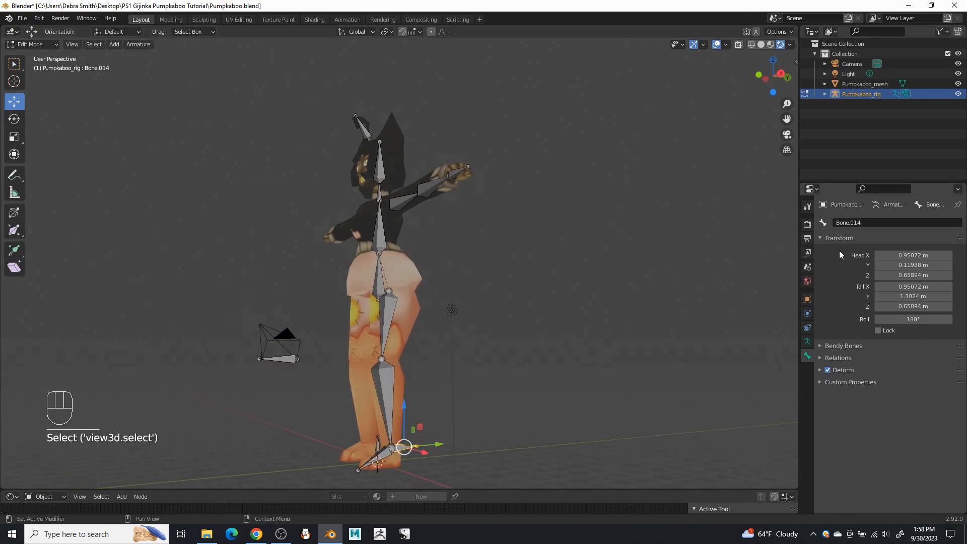
{"action": "middle_click_drag", "start_coordinate": [463, 364], "coordinate": [403, 445]}
{"action": "left_click", "coordinate": [403, 445]}
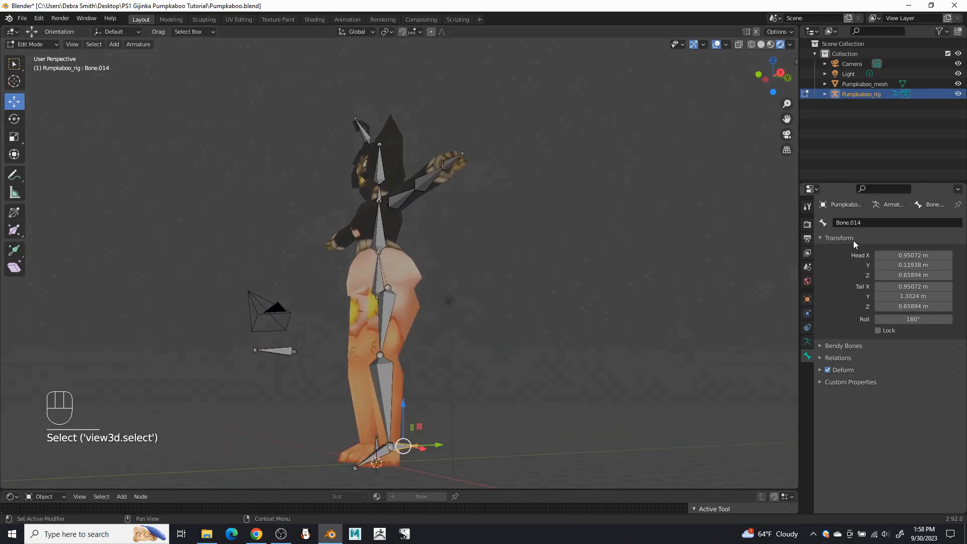
{"action": "left_click", "coordinate": [870, 225]}
{"action": "type", "text": "IK"}
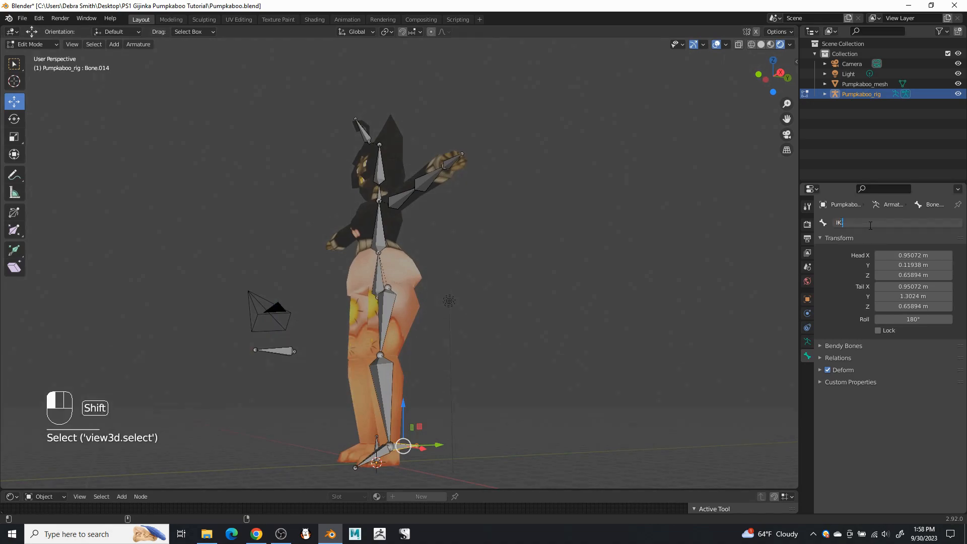
{"action": "type", "text": ".L"}
{"action": "key", "text": "Return"}
- In Pose Mode, set the target bone of LowerLeg.L's IK constraint to IK.L
{"action": "middle_click_drag", "start_coordinate": [515, 237], "coordinate": [489, 322]}
{"action": "left_click", "coordinate": [425, 362]}
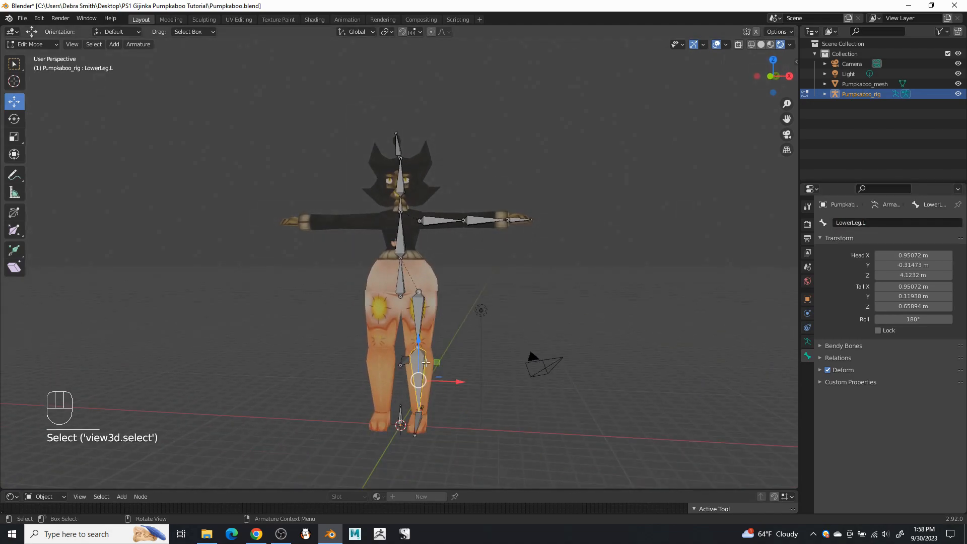
{"action": "left_click", "coordinate": [55, 45]}
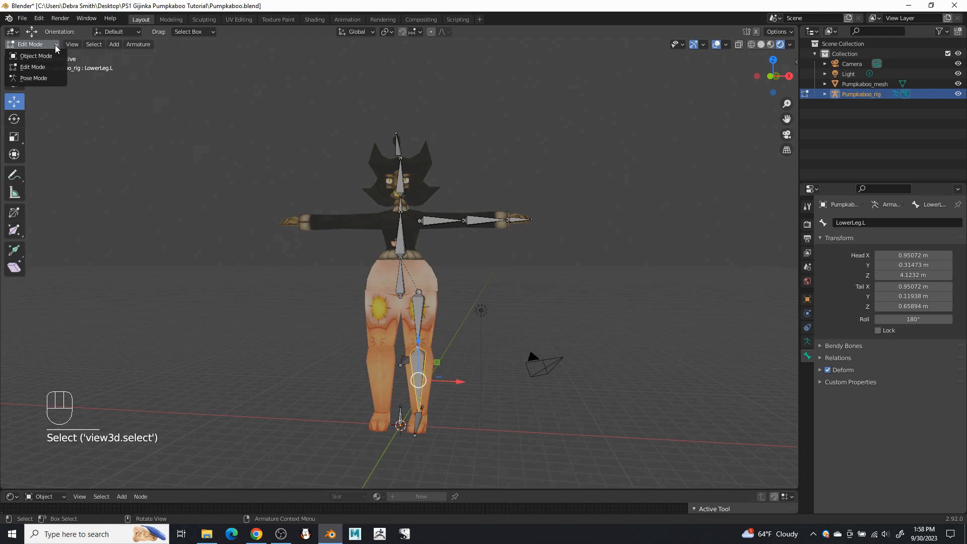
{"action": "left_click", "coordinate": [36, 77]}
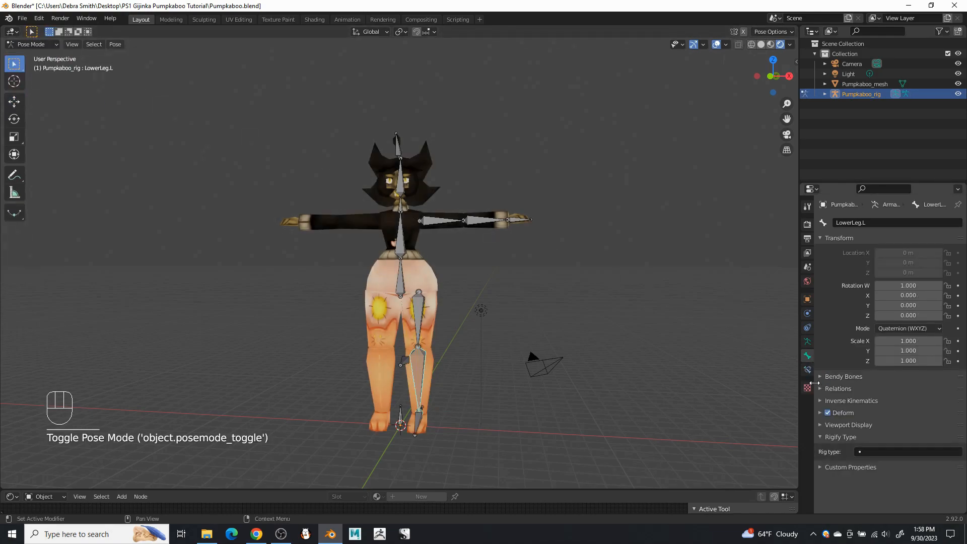
{"action": "left_click", "coordinate": [807, 370]}
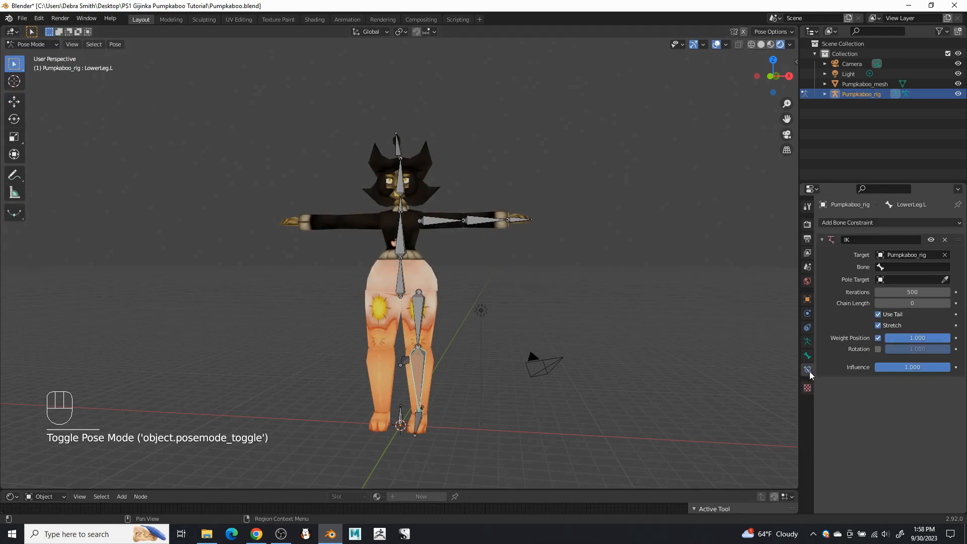
{"action": "left_click", "coordinate": [881, 270]}
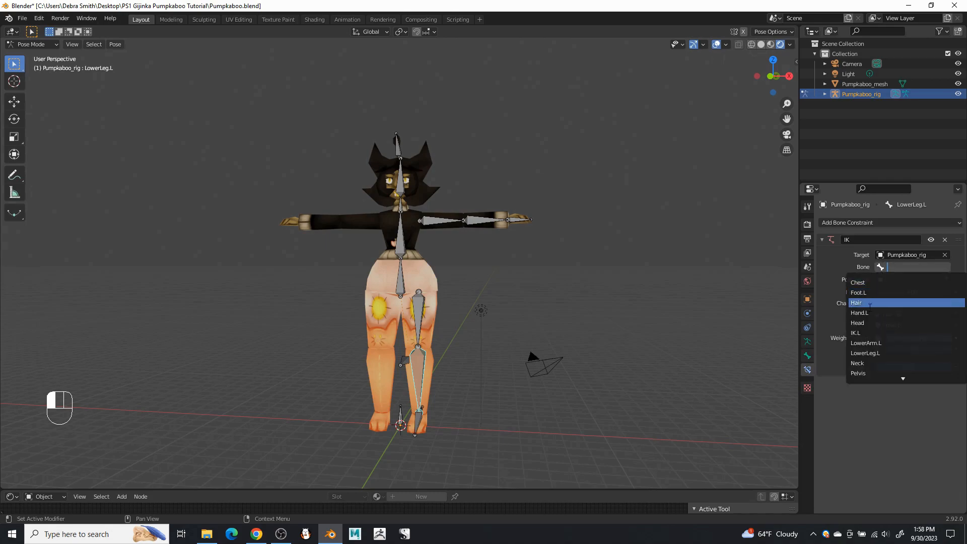
{"action": "left_click", "coordinate": [876, 328]}
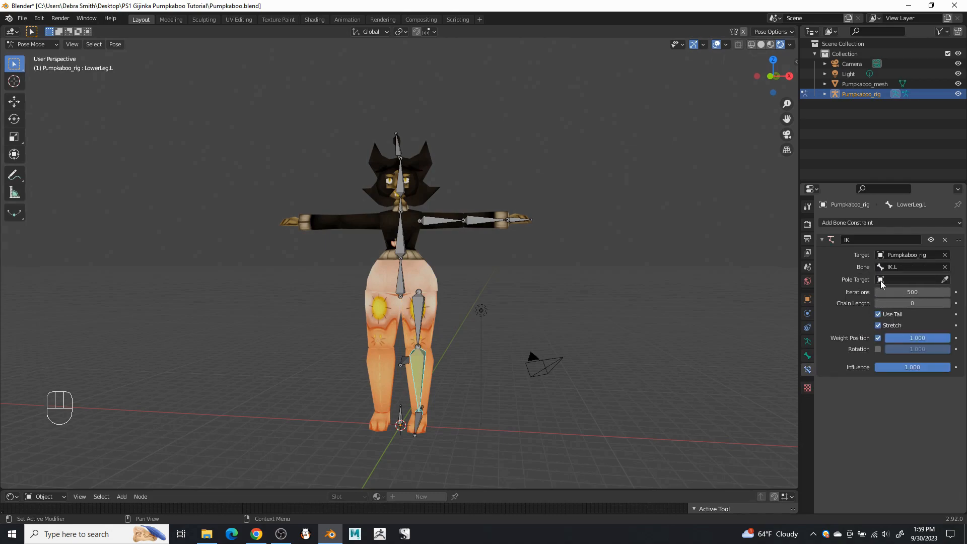
- Set the IK constraint's pole target to Pumpkaboo_rig with PV.L as the pole bone
{"action": "left_click", "coordinate": [884, 279]}
{"action": "left_click", "coordinate": [876, 327]}
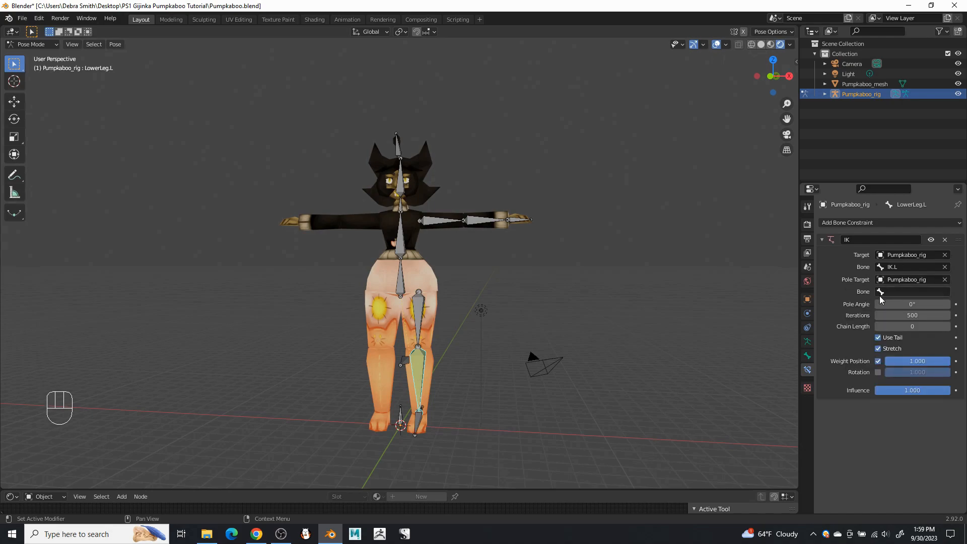
{"action": "left_click", "coordinate": [880, 292]}
{"action": "scroll", "coordinate": [874, 356], "scroll_direction": "down", "scroll_amount": 3}
{"action": "left_click", "coordinate": [869, 348]}
- Set the LowerLeg.L IK constraint's chain length to 2 and its pole angle to 90°
{"action": "left_click", "coordinate": [916, 327]}
{"action": "type", "text": "2"}
{"action": "key", "text": "Return"}
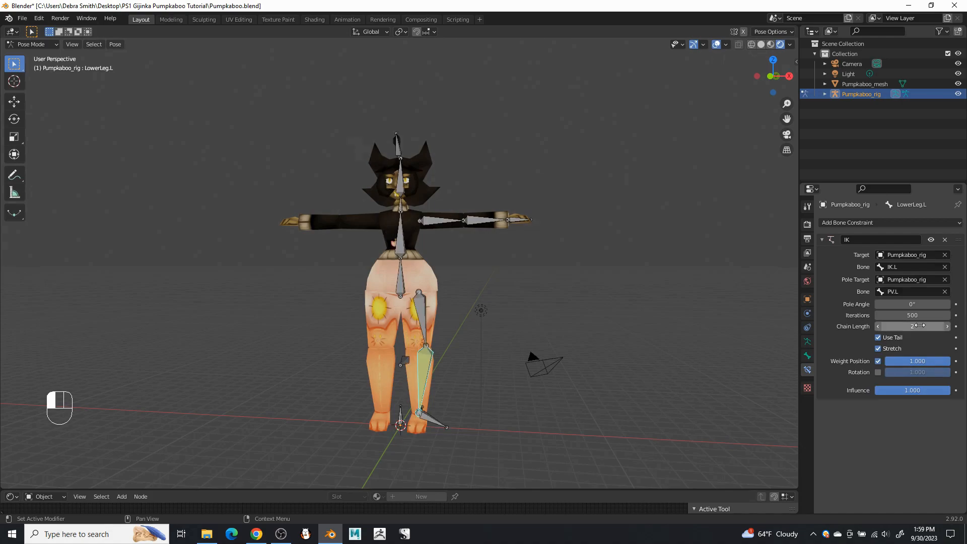
{"action": "middle_click_drag", "start_coordinate": [548, 348], "coordinate": [501, 305]}
{"action": "left_click", "coordinate": [921, 305]}
{"action": "type", "text": "90"}
{"action": "key", "text": "Return"}
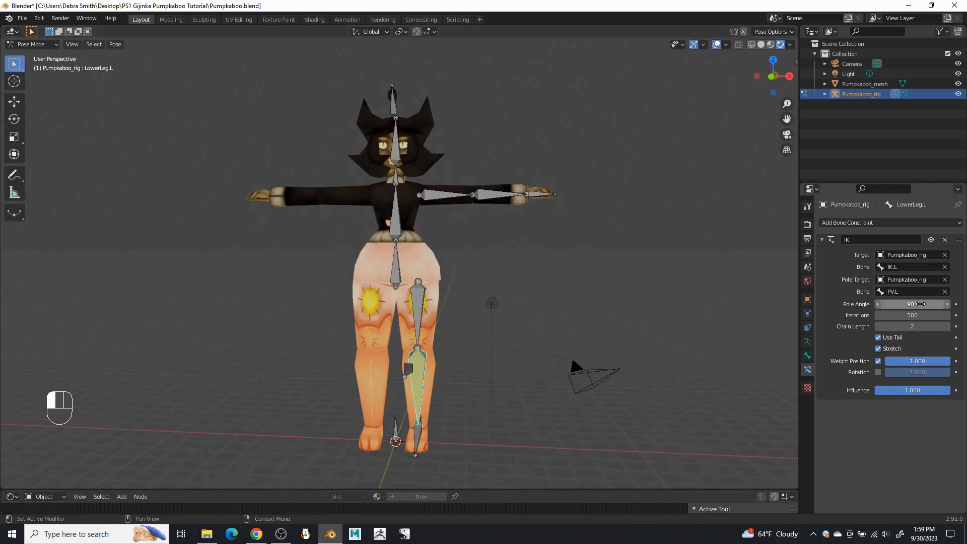
- Add a Copy Rotation constraint to Foot.L, targeting the IK.L bone of Pumpkaboo_rig
{"action": "mouse_move", "coordinate": [541, 353]}
{"action": "middle_mouse_down"}
{"action": "mouse_move", "coordinate": [407, 331]}
{"action": "mouse_move", "coordinate": [434, 337]}
{"action": "mouse_move", "coordinate": [448, 323]}
{"action": "mouse_move", "coordinate": [434, 343]}
{"action": "mouse_move", "coordinate": [442, 322]}
{"action": "mouse_move", "coordinate": [524, 358]}
{"action": "middle_mouse_up"}
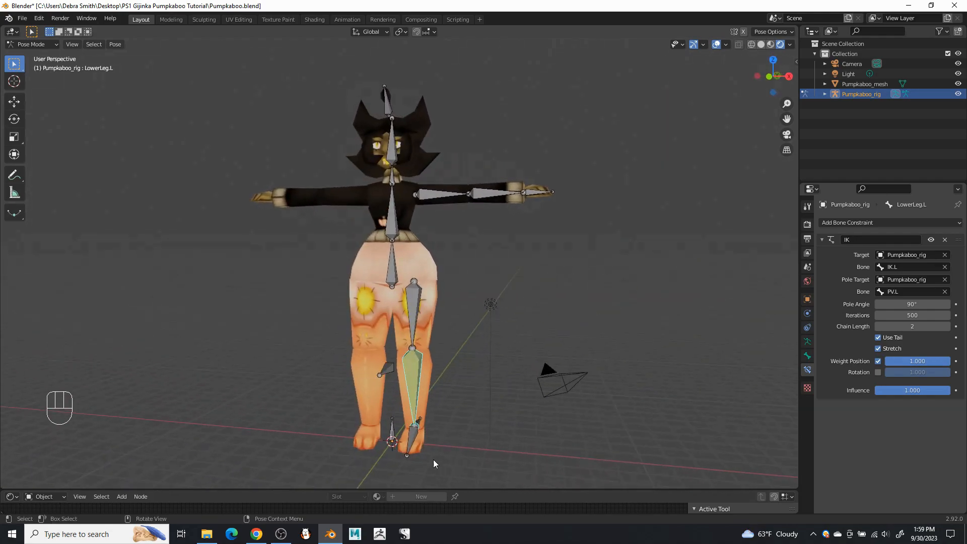
{"action": "middle_click_drag", "start_coordinate": [431, 423], "coordinate": [365, 299]}
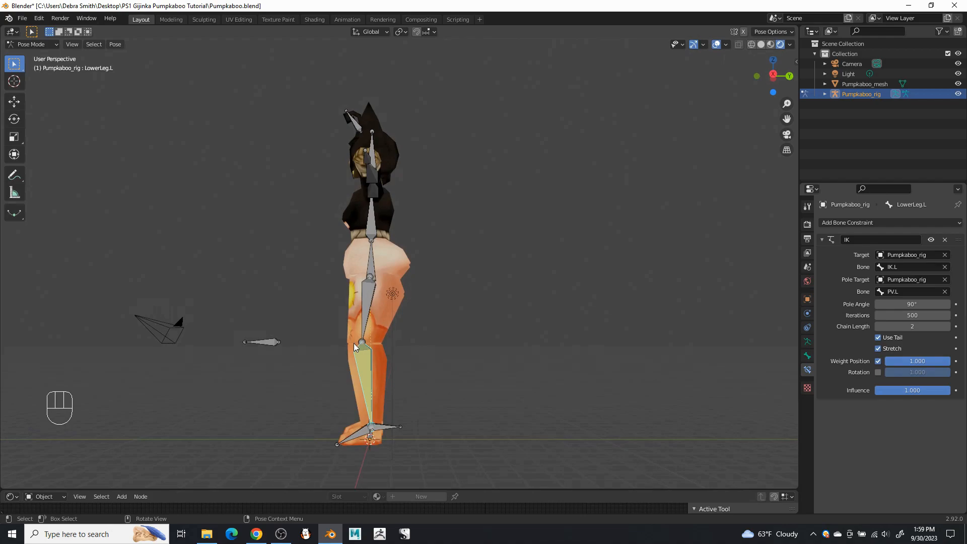
{"action": "middle_click_drag", "start_coordinate": [354, 343], "coordinate": [478, 366]}
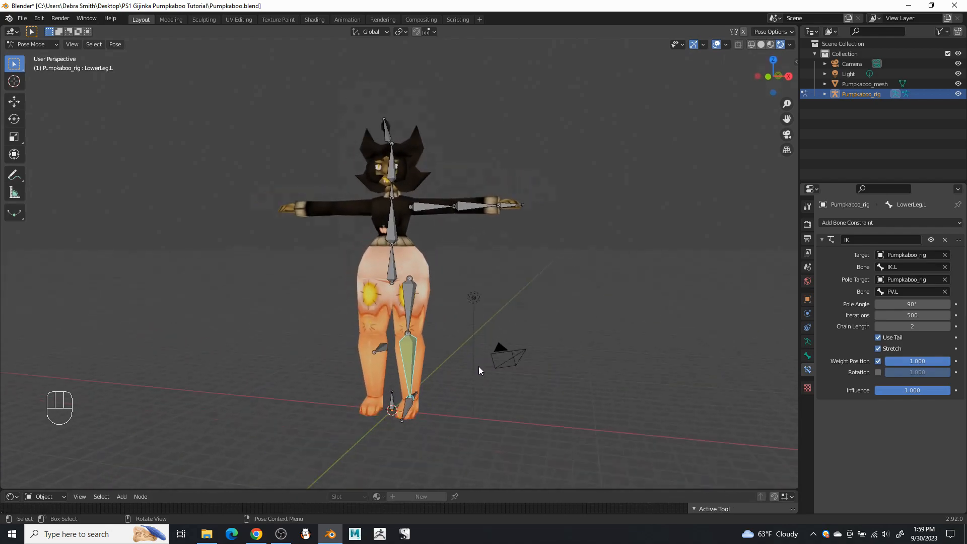
{"action": "left_click", "coordinate": [408, 406]}
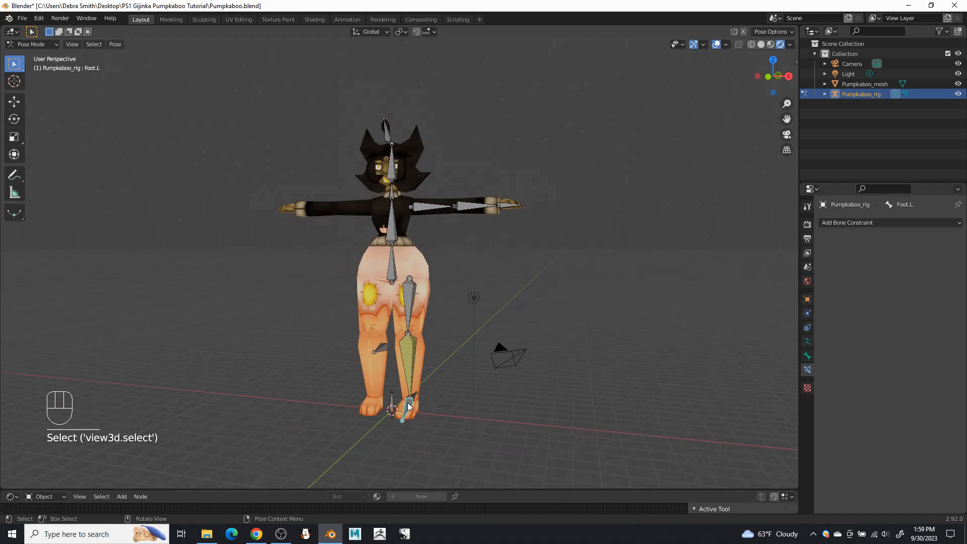
{"action": "left_click", "coordinate": [868, 223]}
{"action": "left_click", "coordinate": [792, 262]}
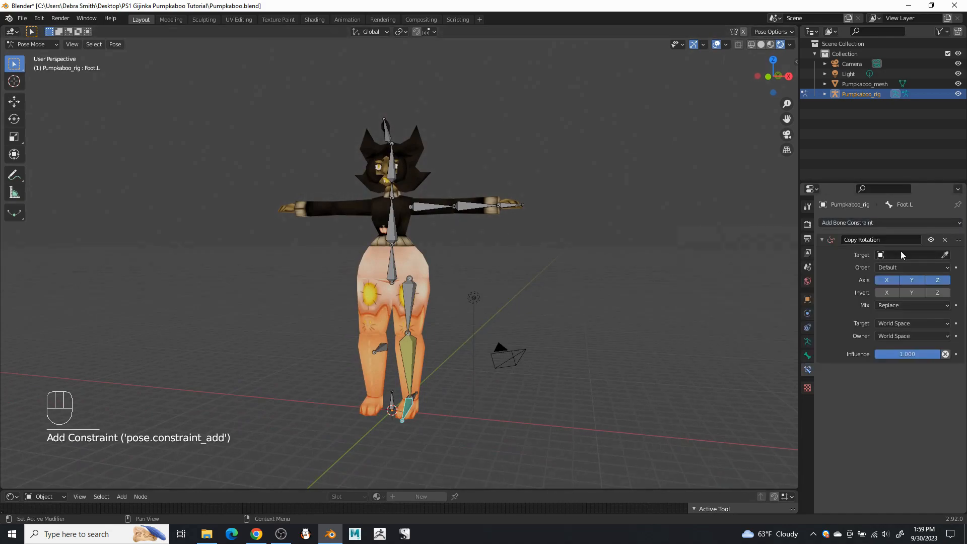
{"action": "left_click", "coordinate": [881, 256]}
{"action": "left_click", "coordinate": [886, 301]}
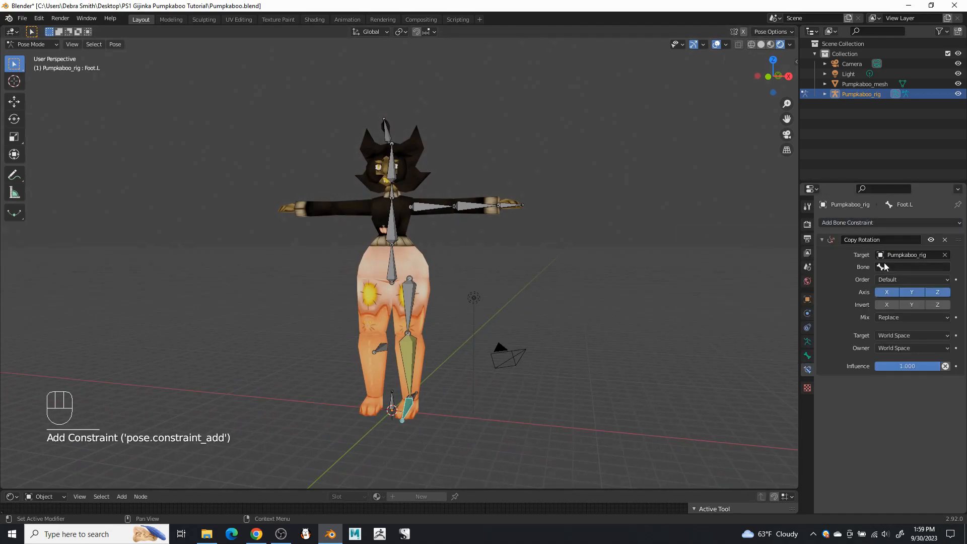
{"action": "left_click", "coordinate": [882, 268]}
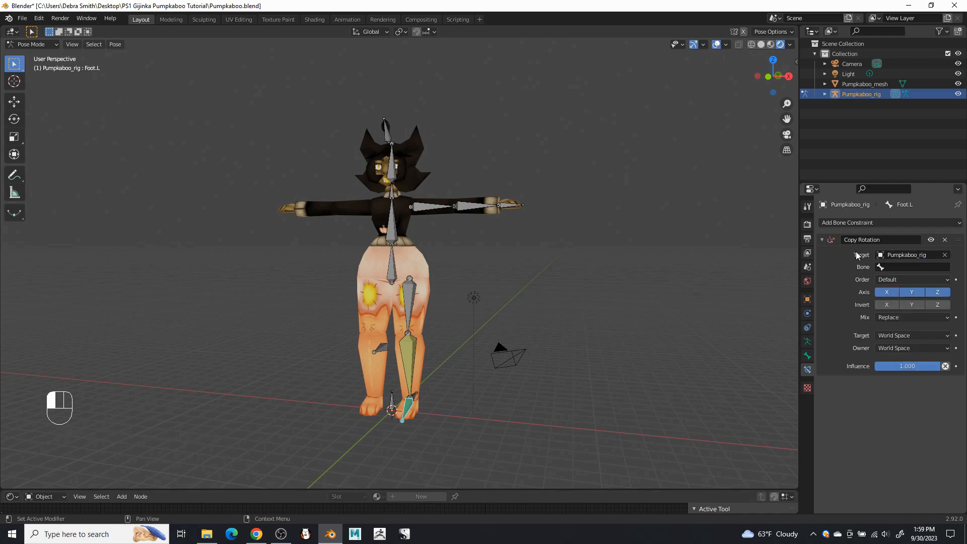
{"action": "left_click", "coordinate": [878, 267]}
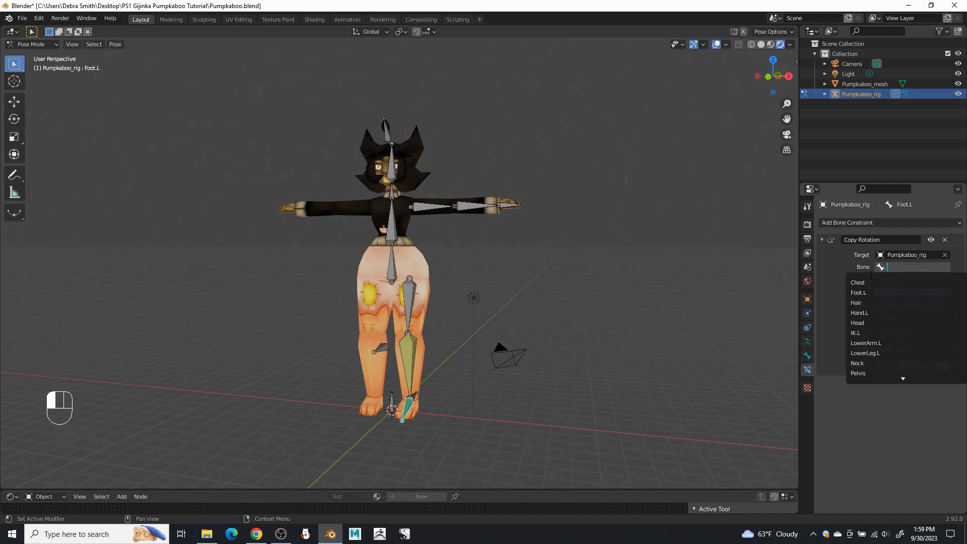
{"action": "left_click", "coordinate": [873, 330]}
- Invert X, Y and Z in Foot.L's Copy Rotation constraint and set its target and owner spaces to Local With Parent
{"action": "left_click", "coordinate": [887, 305]}
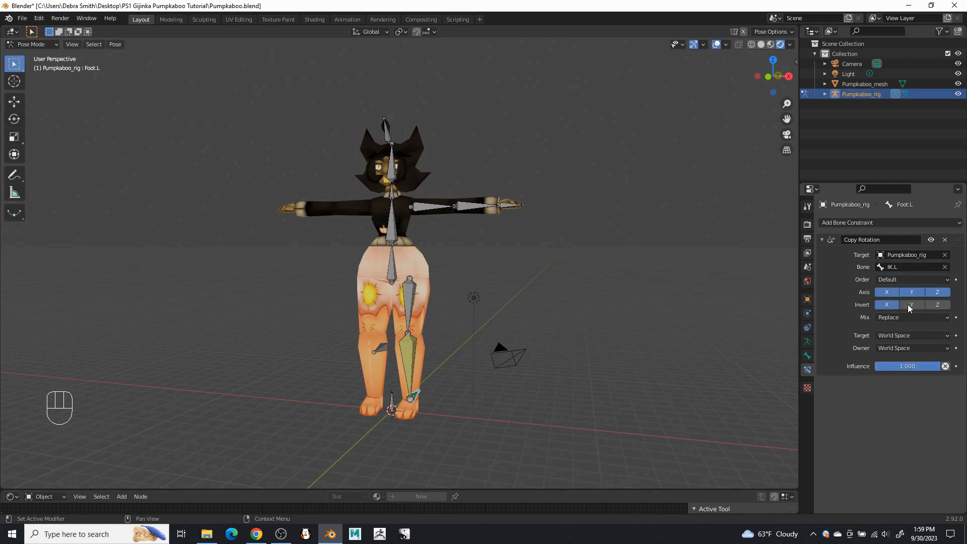
{"action": "left_click", "coordinate": [889, 337]}
{"action": "left_click", "coordinate": [904, 382]}
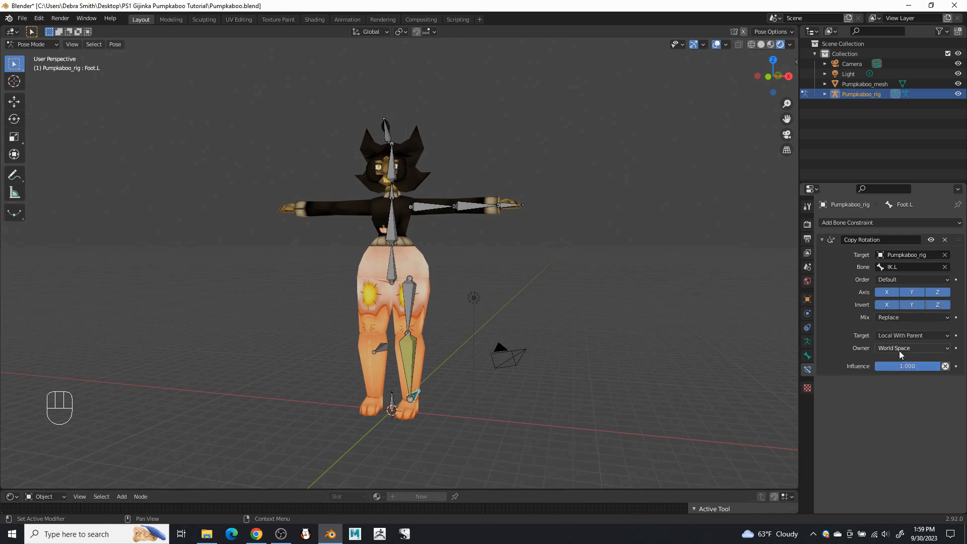
{"action": "left_click", "coordinate": [899, 349]}
{"action": "left_click", "coordinate": [904, 394]}
- Raise the IK.L bone to test how the left leg bends, and cancel the move
{"action": "middle_click_drag", "start_coordinate": [443, 347], "coordinate": [413, 419]}
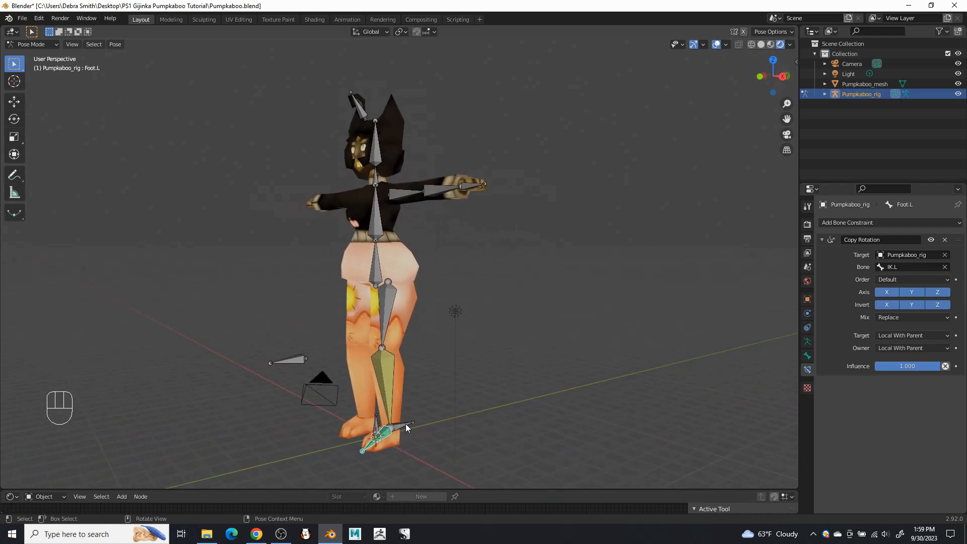
{"action": "left_click", "coordinate": [392, 428]}
{"action": "key", "text": "g"}
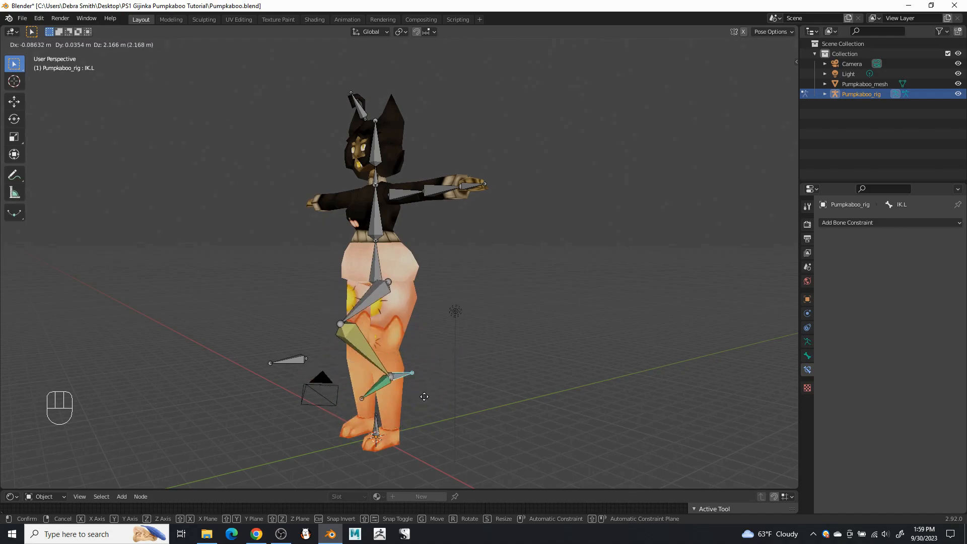
{"action": "right_click", "coordinate": [413, 357]}
- Select every bone of Pumpkaboo_rig in Edit Mode and symmetrize them to create the right-side arm, leg, IK and PV bones
{"action": "middle_click_drag", "start_coordinate": [433, 352], "coordinate": [541, 316]}
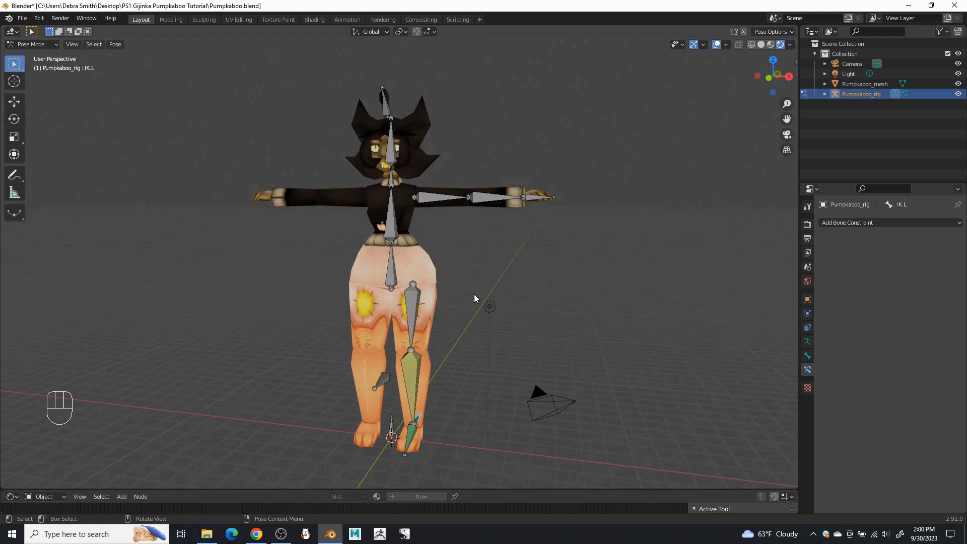
{"action": "mouse_move", "coordinate": [489, 299]}
{"action": "middle_mouse_down"}
{"action": "mouse_move", "coordinate": [482, 285]}
{"action": "mouse_move", "coordinate": [491, 283]}
{"action": "mouse_move", "coordinate": [484, 291]}
{"action": "middle_mouse_up"}
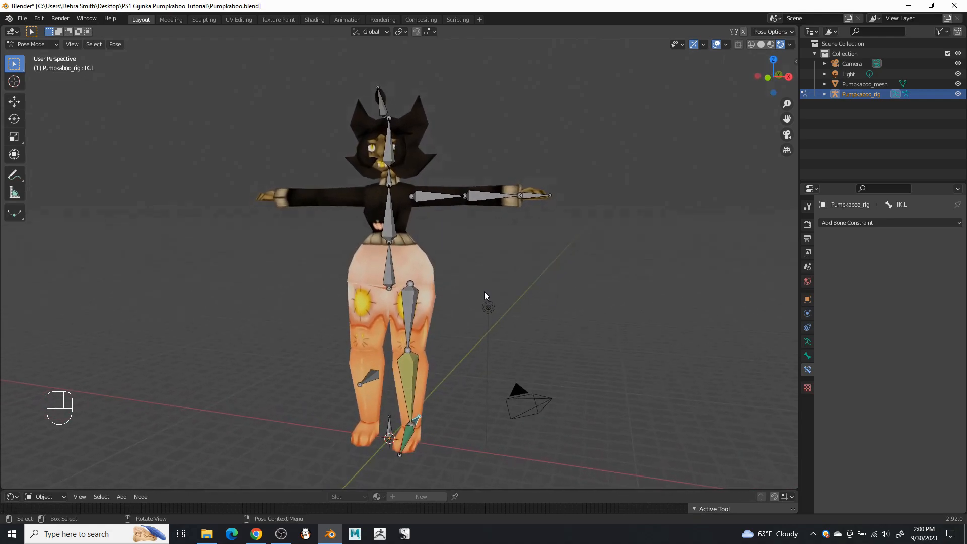
{"action": "left_click", "coordinate": [53, 43]}
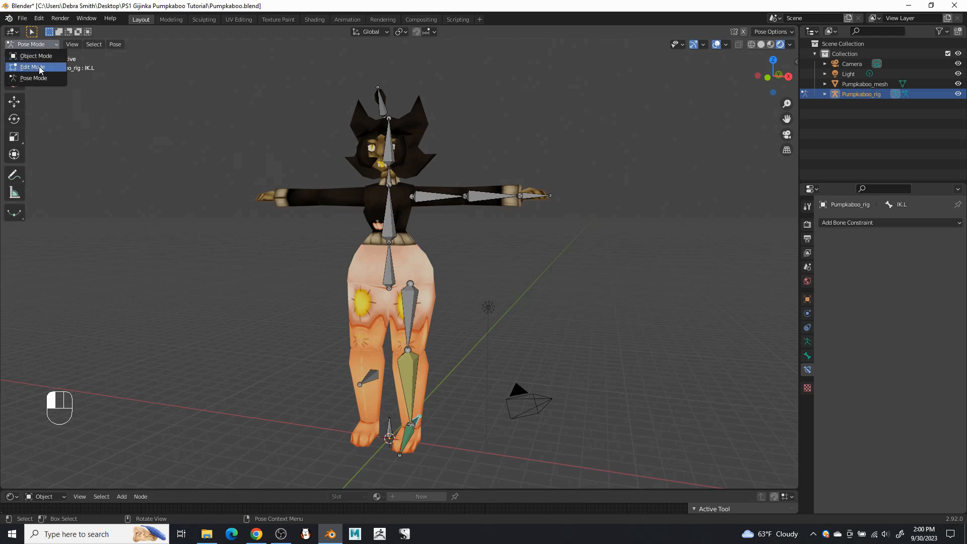
{"action": "left_click", "coordinate": [40, 69]}
{"action": "middle_click_drag", "start_coordinate": [355, 186], "coordinate": [375, 173]}
{"action": "scroll", "coordinate": [368, 169], "scroll_direction": "down", "scroll_amount": 1}
{"action": "left_click_drag", "start_coordinate": [269, 92], "coordinate": [659, 542]}
{"action": "middle_click_drag", "start_coordinate": [436, 318], "coordinate": [418, 283]}
{"action": "right_click", "coordinate": [419, 302]}
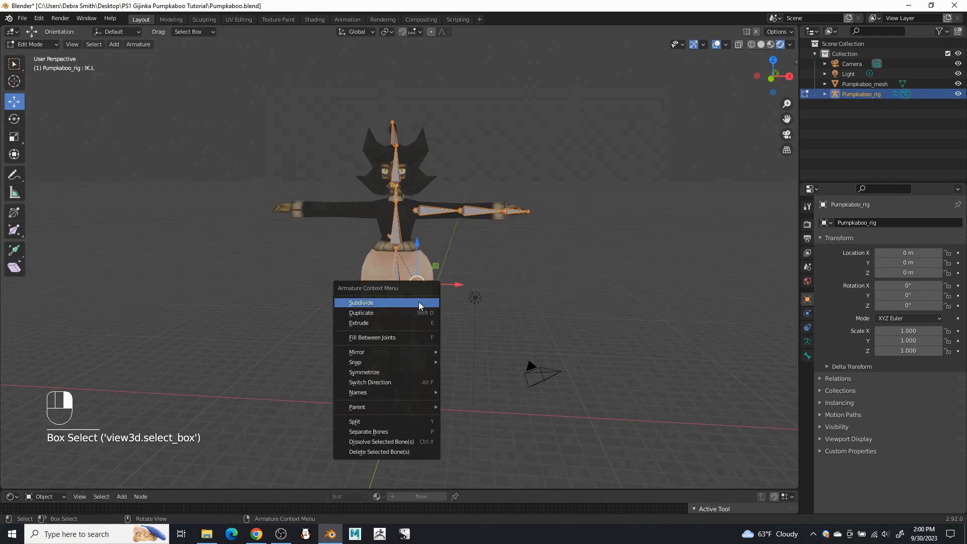
{"action": "left_click", "coordinate": [380, 371]}
- Examine the mirrored bones from several angles and check the naming of the opposite upper arm bone
{"action": "middle_click_drag", "start_coordinate": [529, 334], "coordinate": [515, 351]}
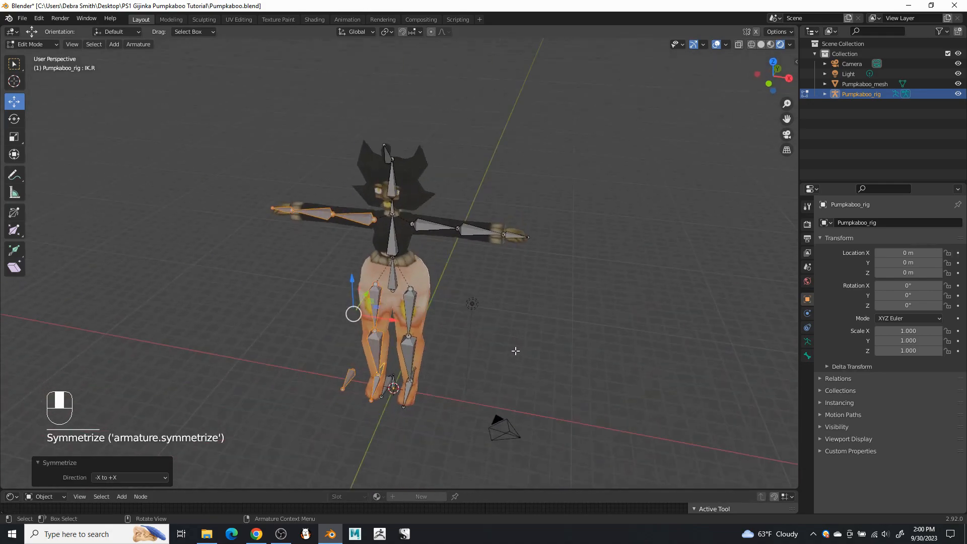
{"action": "scroll", "coordinate": [403, 287], "scroll_direction": "up", "scroll_amount": 2}
{"action": "middle_click_drag", "start_coordinate": [464, 289], "coordinate": [481, 278]}
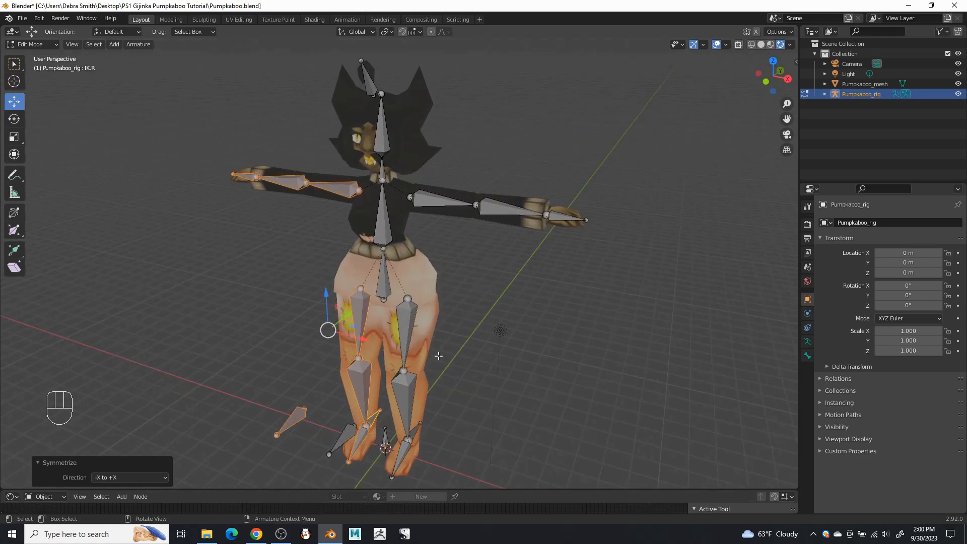
{"action": "middle_click_drag", "start_coordinate": [585, 242], "coordinate": [615, 225]}
{"action": "middle_click_drag", "start_coordinate": [500, 310], "coordinate": [476, 321]}
{"action": "middle_click_drag", "start_coordinate": [413, 391], "coordinate": [402, 386]}
{"action": "middle_click_drag", "start_coordinate": [415, 330], "coordinate": [330, 237]}
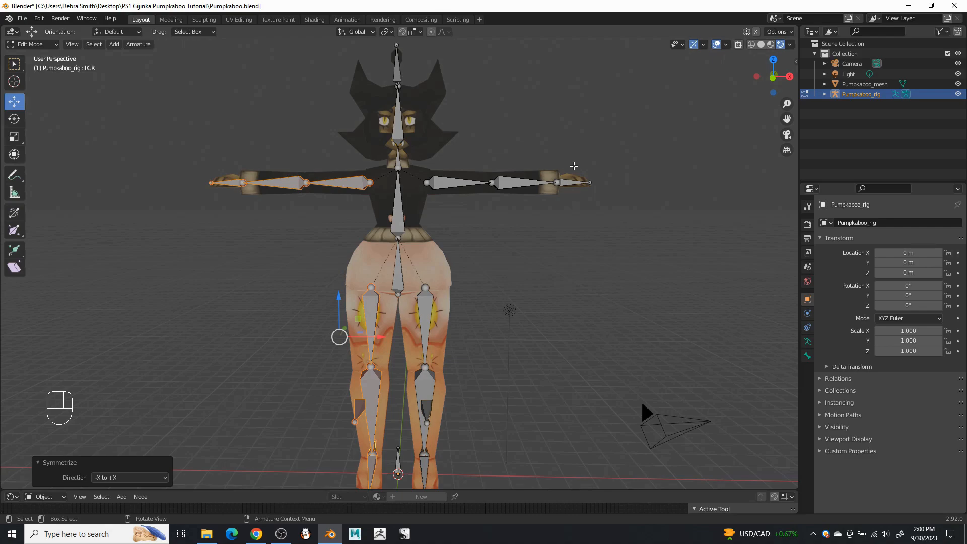
{"action": "middle_click_drag", "start_coordinate": [574, 166], "coordinate": [476, 259]}
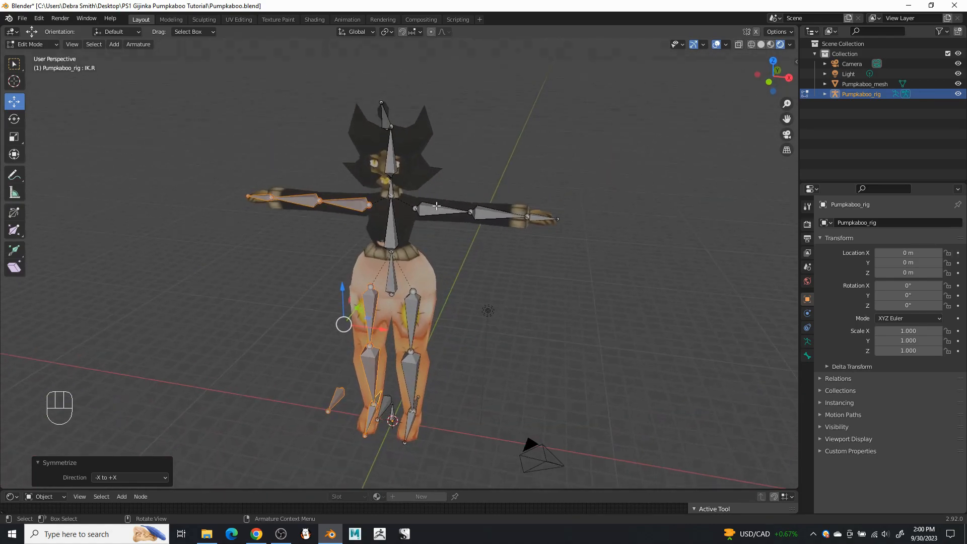
{"action": "left_click", "coordinate": [426, 214]}
{"action": "left_click", "coordinate": [355, 206]}
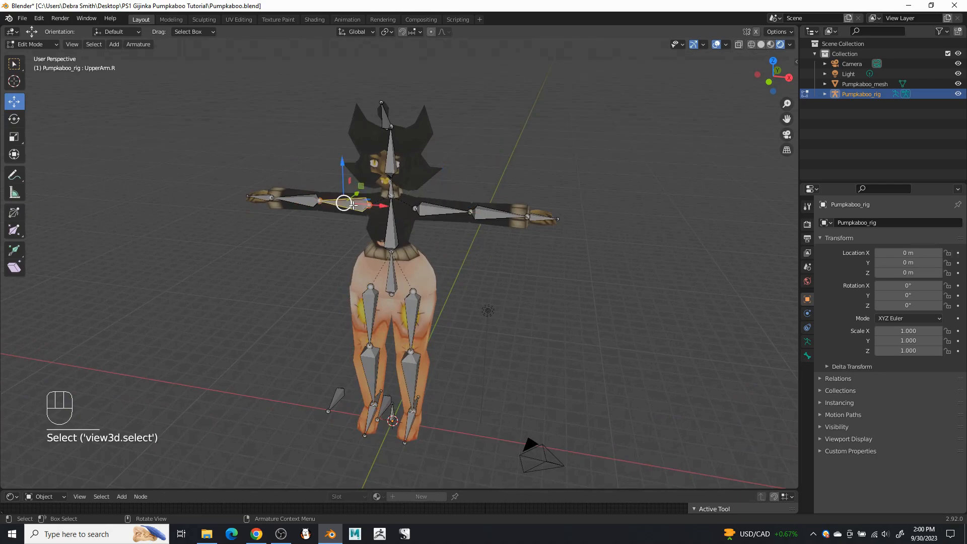
{"action": "middle_click_drag", "start_coordinate": [505, 281], "coordinate": [502, 261]}
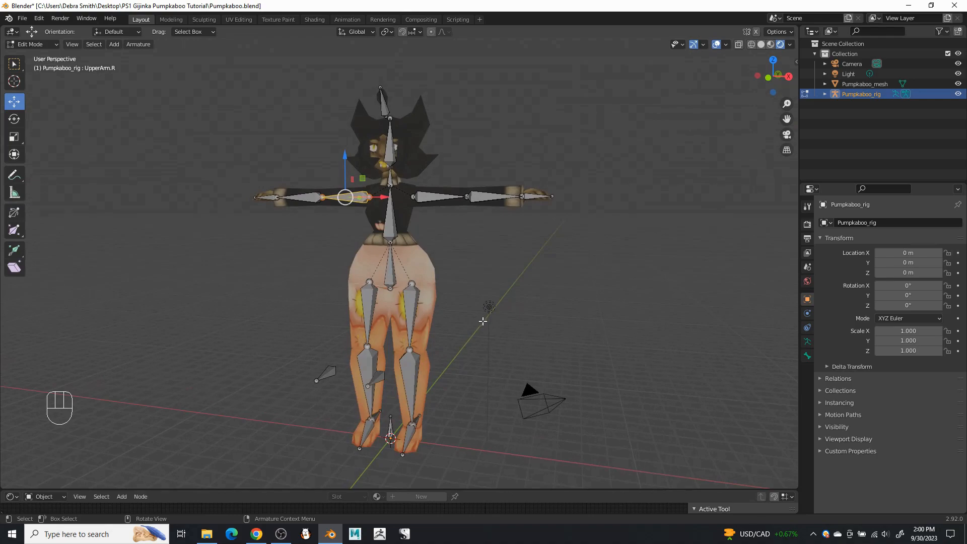
{"action": "middle_click_drag", "start_coordinate": [483, 321], "coordinate": [496, 303]}
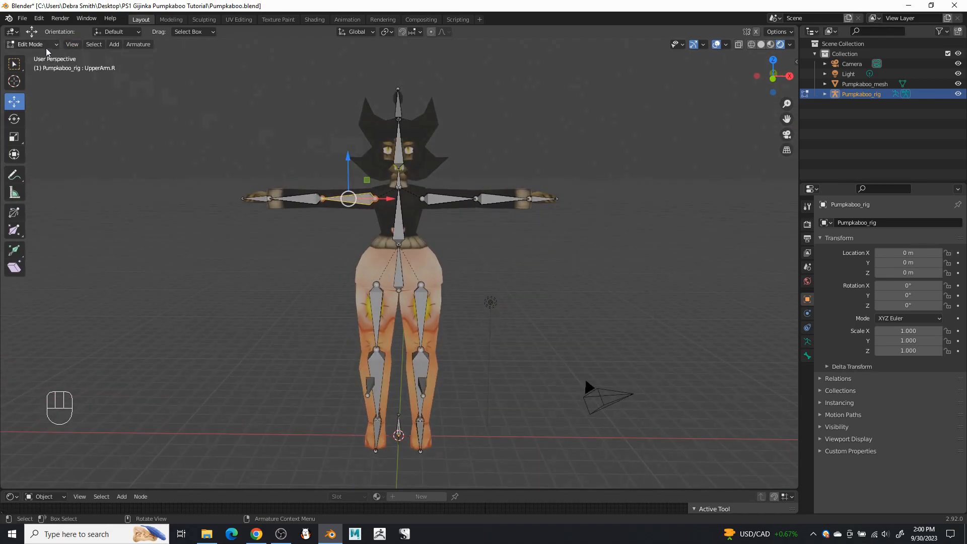
- Turn off Deform for the PV.L and PV.R bones in front of the legs
{"action": "middle_click_drag", "start_coordinate": [542, 337], "coordinate": [477, 323]}
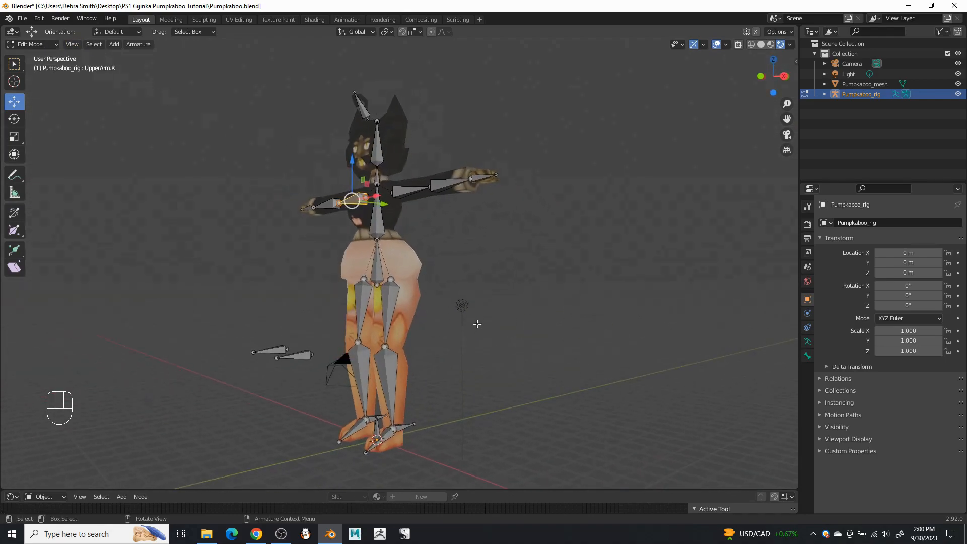
{"action": "left_click", "coordinate": [296, 354]}
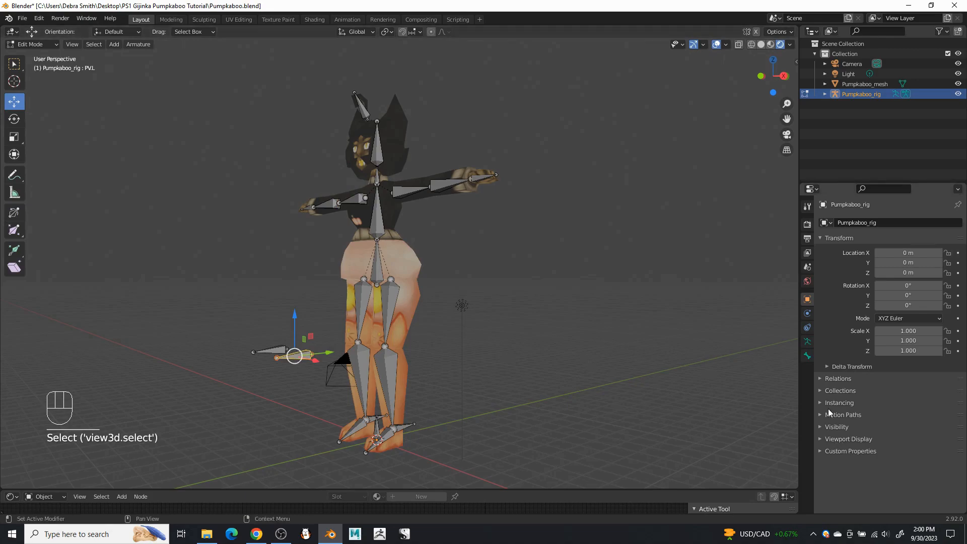
{"action": "left_click", "coordinate": [807, 357]}
{"action": "left_click", "coordinate": [828, 370]}
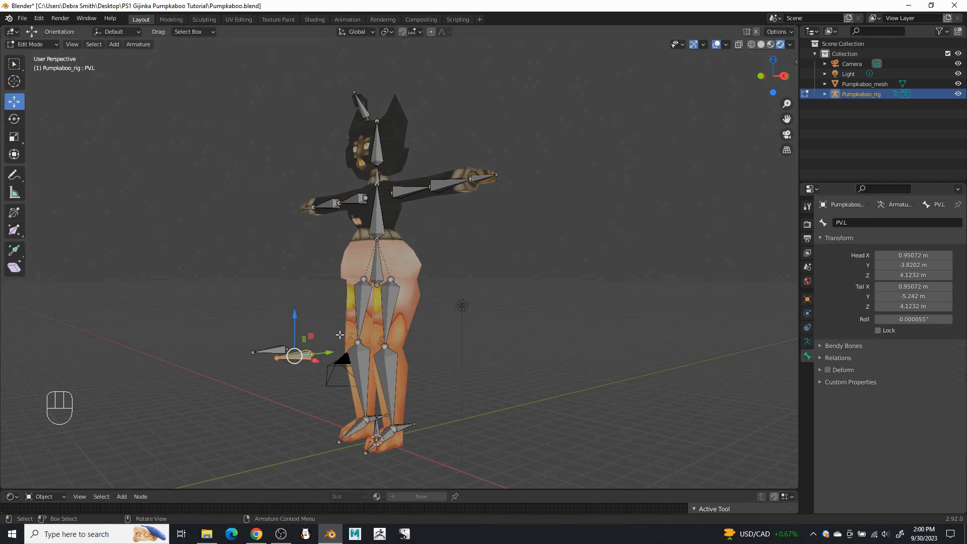
{"action": "left_click", "coordinate": [281, 348]}
{"action": "left_click", "coordinate": [829, 370]}
- Turn off Deform for the IK.R and IK.L bones at the feet
{"action": "middle_click_drag", "start_coordinate": [505, 386], "coordinate": [471, 390]}
{"action": "left_click", "coordinate": [392, 412]}
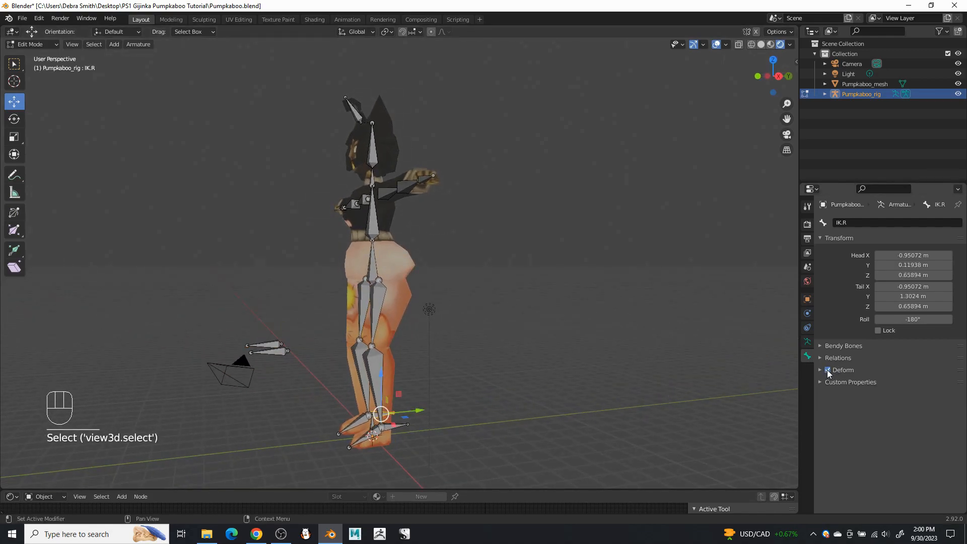
{"action": "left_click", "coordinate": [394, 425]}
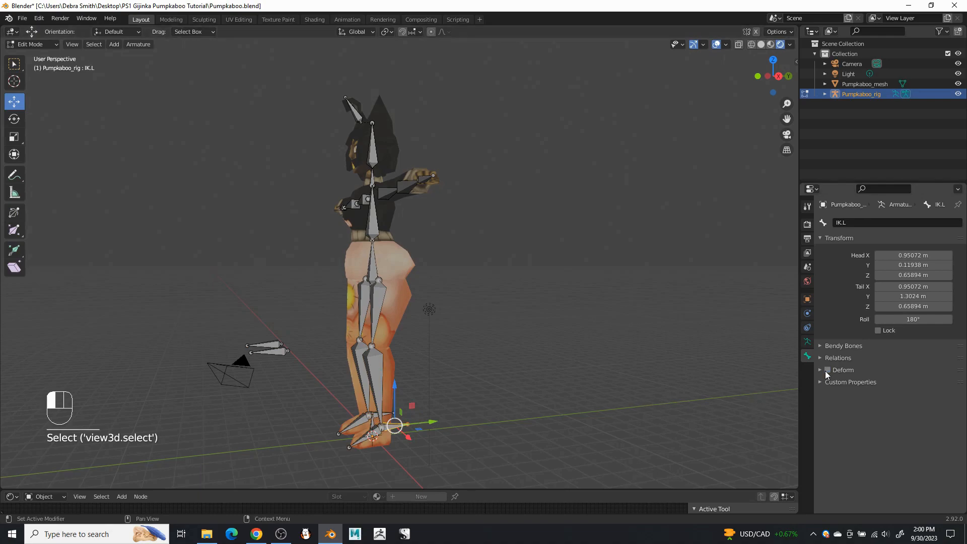
- Check the Deform setting of the IK.L and IK.R bones once more
{"action": "middle_click_drag", "start_coordinate": [336, 391], "coordinate": [378, 402]}
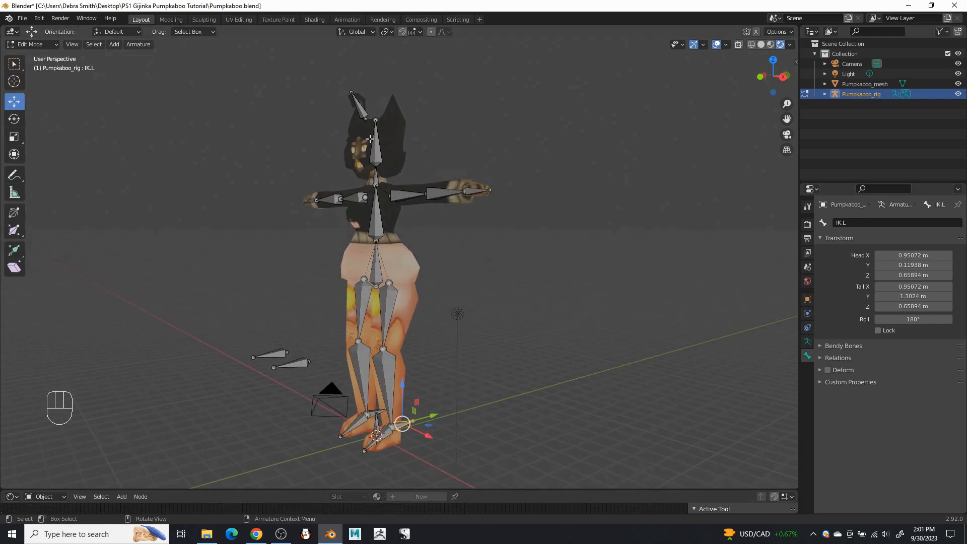
{"action": "middle_click_drag", "start_coordinate": [396, 182], "coordinate": [455, 276]}
{"action": "scroll", "coordinate": [446, 384], "scroll_direction": "up", "scroll_amount": 2}
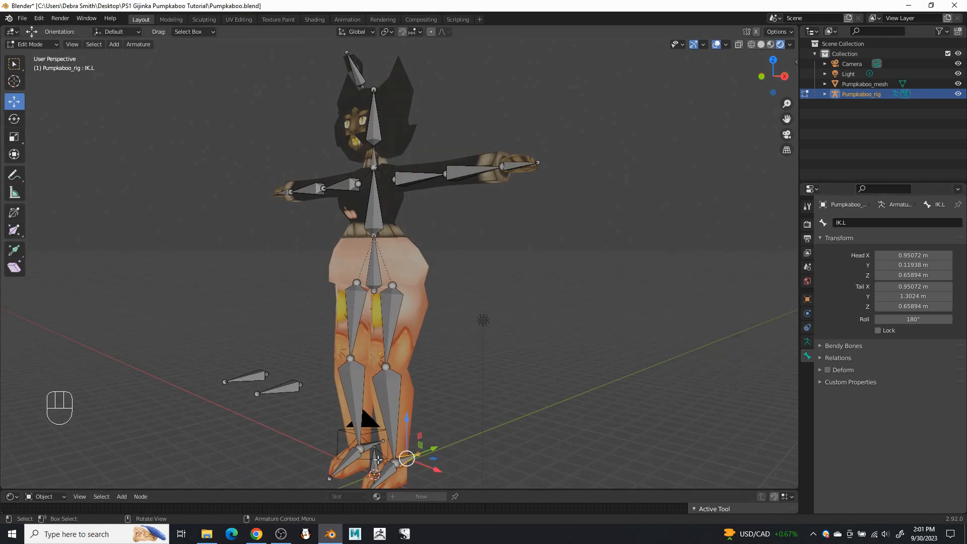
{"action": "left_click", "coordinate": [390, 461]}
{"action": "left_click", "coordinate": [411, 457]}
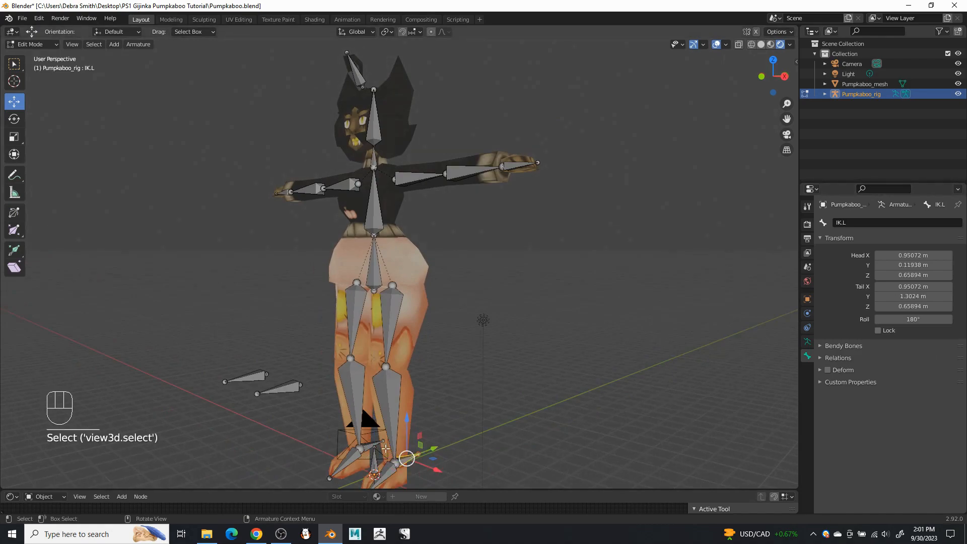
{"action": "left_click", "coordinate": [379, 445]}
{"action": "middle_click_drag", "start_coordinate": [421, 217], "coordinate": [465, 225]}
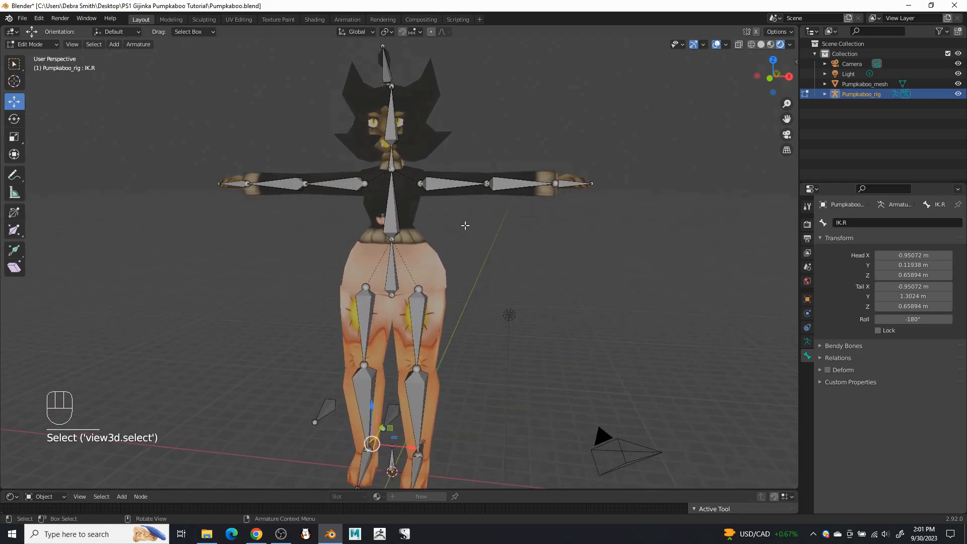
- Duplicate the Head bone and move the copy about 1.32 m along negative Y, in front of the face
{"action": "scroll", "coordinate": [465, 329], "scroll_direction": "down", "scroll_amount": 3}
{"action": "mouse_move", "coordinate": [466, 329]}
{"action": "middle_mouse_down"}
{"action": "mouse_move", "coordinate": [440, 319]}
{"action": "mouse_move", "coordinate": [466, 315]}
{"action": "middle_mouse_up"}
{"action": "scroll", "coordinate": [447, 210], "scroll_direction": "up", "scroll_amount": 3}
{"action": "middle_click_drag", "start_coordinate": [446, 212], "coordinate": [460, 227]}
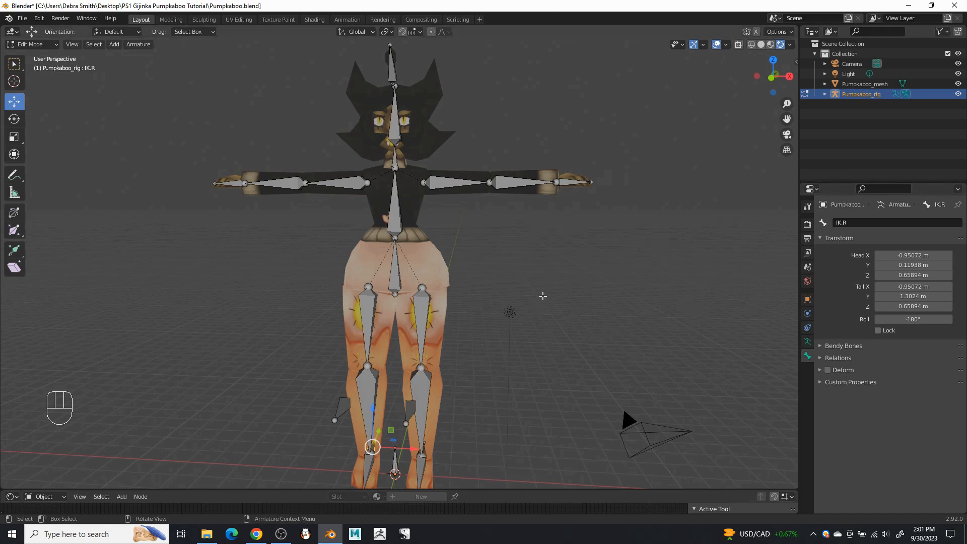
{"action": "middle_click_drag", "start_coordinate": [532, 229], "coordinate": [506, 316], "text": "shift"}
{"action": "scroll", "coordinate": [579, 322], "scroll_direction": "up", "scroll_amount": 2}
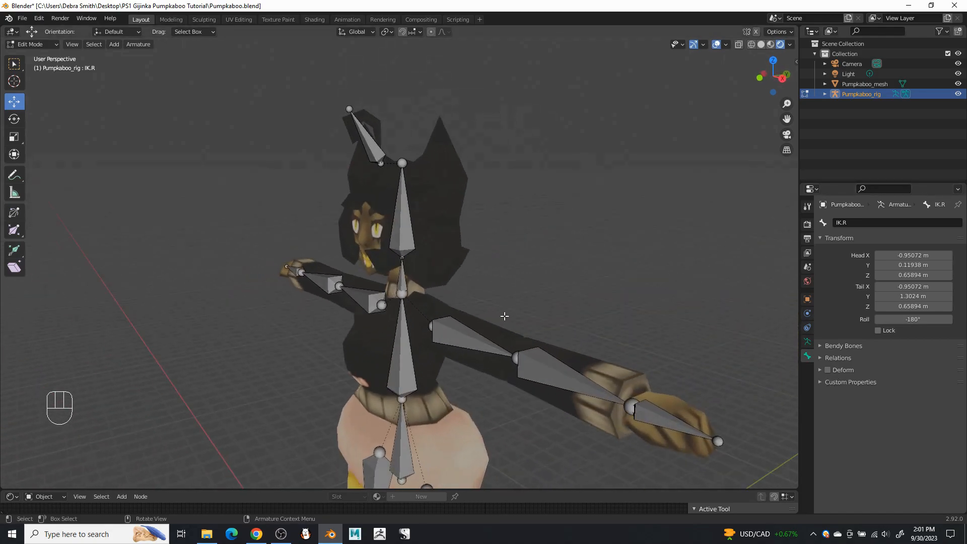
{"action": "middle_click_drag", "start_coordinate": [418, 253], "coordinate": [508, 247]}
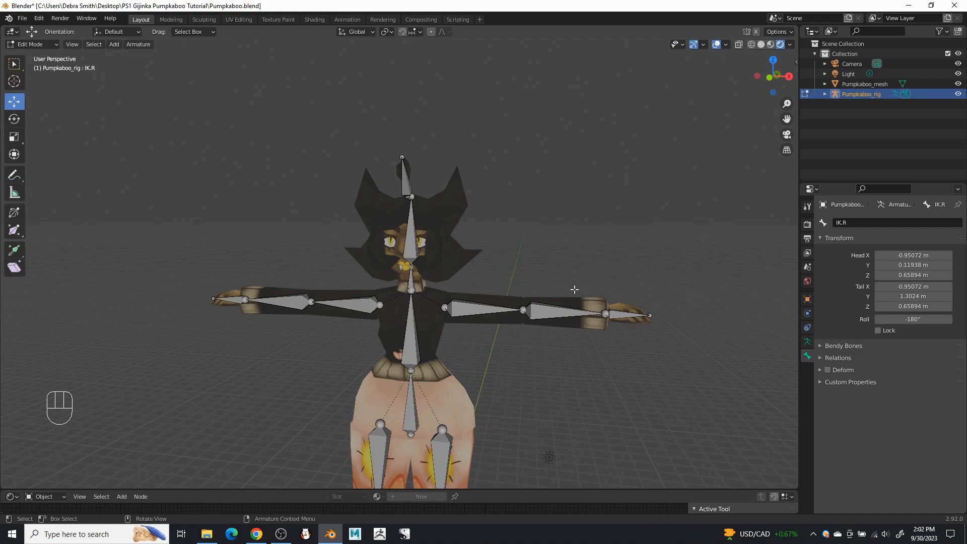
{"action": "middle_click_drag", "start_coordinate": [459, 232], "coordinate": [437, 276]}
{"action": "scroll", "coordinate": [483, 280], "scroll_direction": "up", "scroll_amount": 3}
{"action": "left_click", "coordinate": [437, 276]}
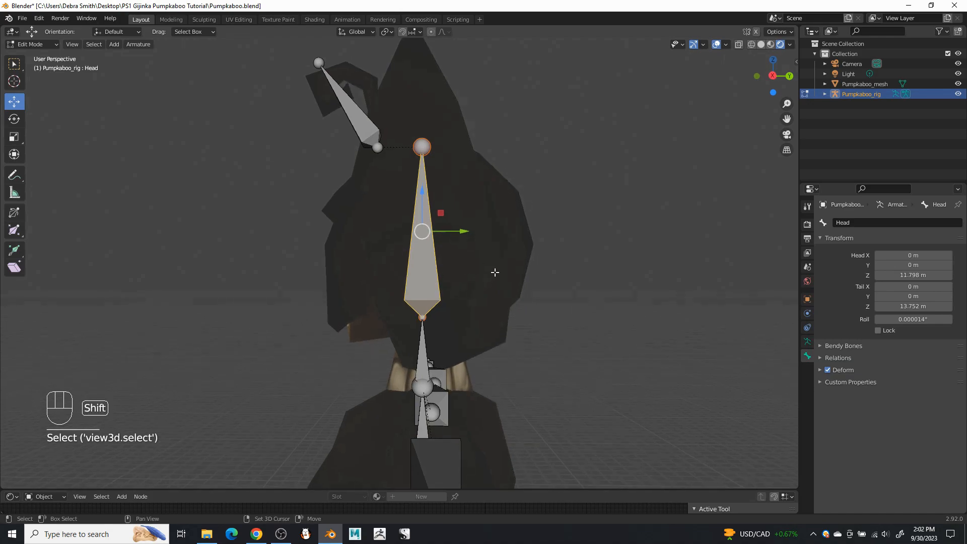
{"action": "key", "text": "shift+d"}
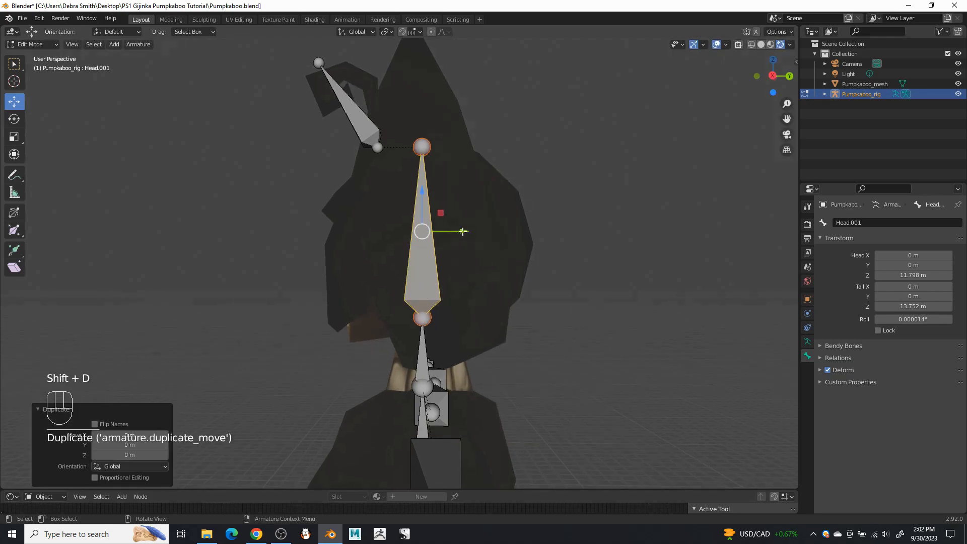
{"action": "left_click_drag", "start_coordinate": [461, 231], "coordinate": [347, 237]}
{"action": "middle_click_drag", "start_coordinate": [348, 237], "coordinate": [504, 278]}
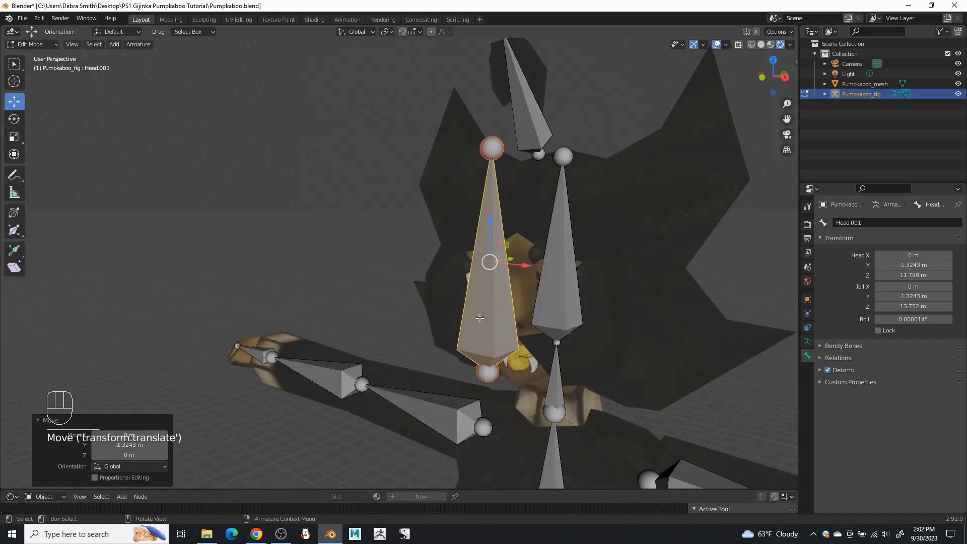
- Turn off Deform for the duplicated head bone and rename it Eyes
{"action": "left_click", "coordinate": [482, 319]}
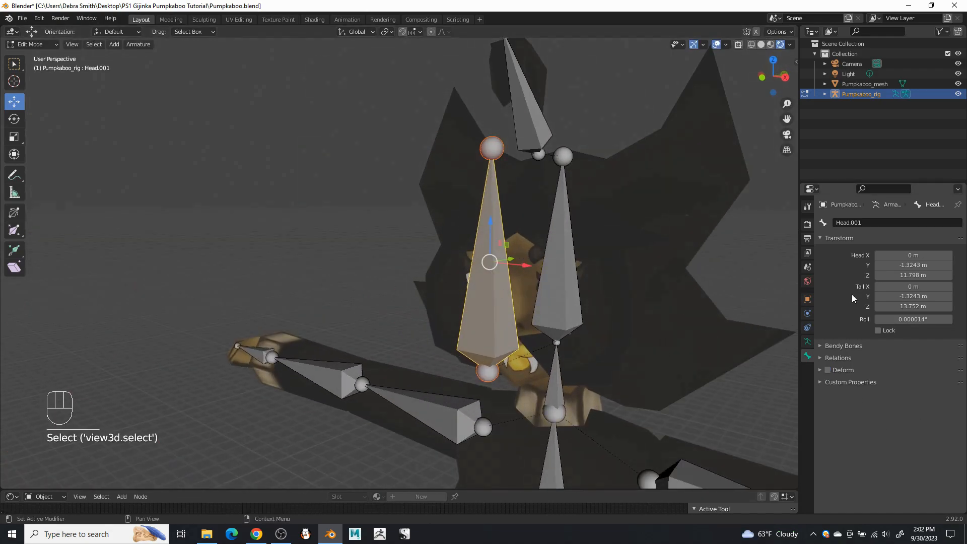
{"action": "left_click", "coordinate": [880, 222]}
{"action": "type", "text": "Eyes"}
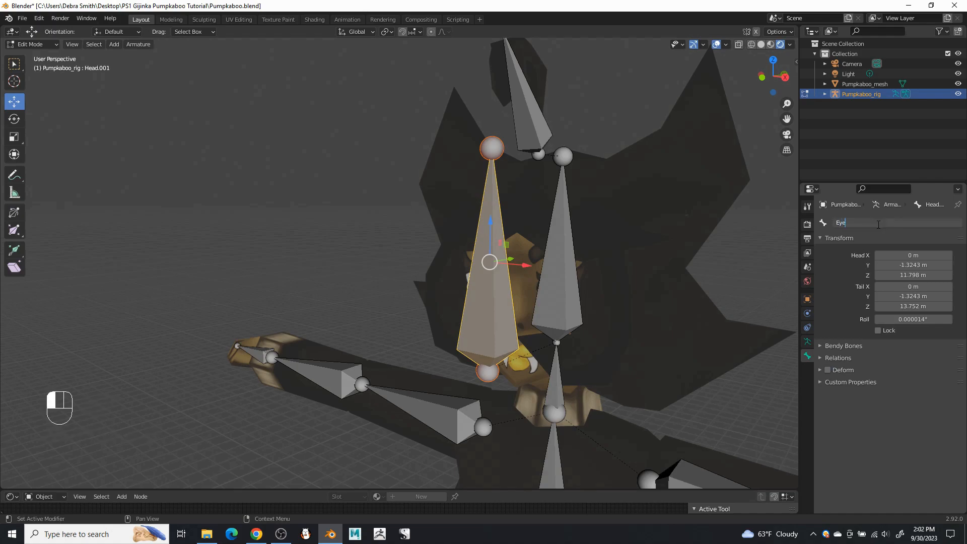
{"action": "key", "text": "Return"}
- Select Pumpkaboo_mesh plus Pumpkaboo_rig as the active object in Object Mode, and save the file
{"action": "scroll", "coordinate": [473, 306], "scroll_direction": "down", "scroll_amount": 2}
{"action": "middle_click_drag", "start_coordinate": [529, 320], "coordinate": [510, 316]}
{"action": "scroll", "coordinate": [519, 327], "scroll_direction": "down", "scroll_amount": 5}
{"action": "middle_click_drag", "start_coordinate": [550, 395], "coordinate": [514, 242], "text": "shift"}
{"action": "middle_click_drag", "start_coordinate": [515, 247], "coordinate": [553, 317]}
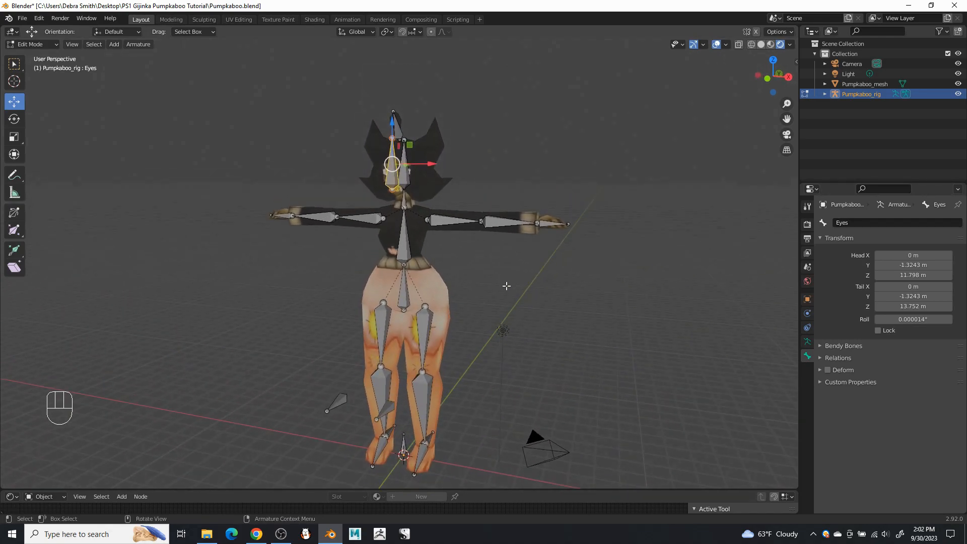
{"action": "left_click", "coordinate": [41, 44]}
{"action": "left_click", "coordinate": [35, 55]}
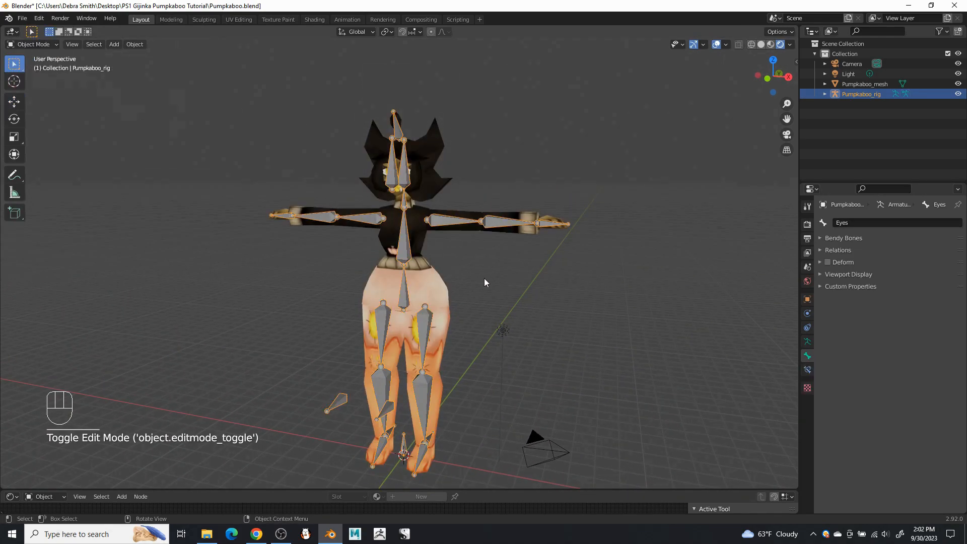
{"action": "left_click", "coordinate": [459, 292]}
{"action": "left_click", "coordinate": [433, 284]}
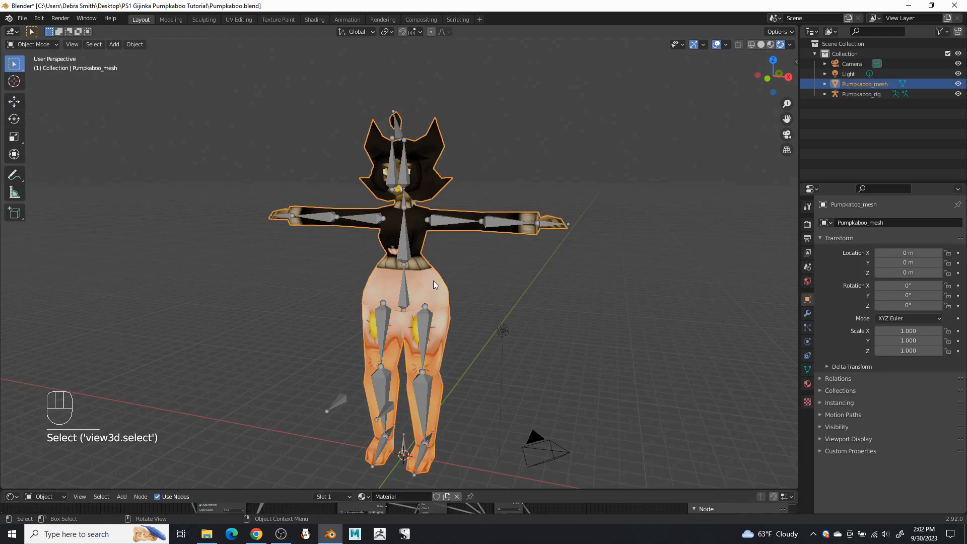
{"action": "left_click", "coordinate": [406, 251], "text": "shift"}
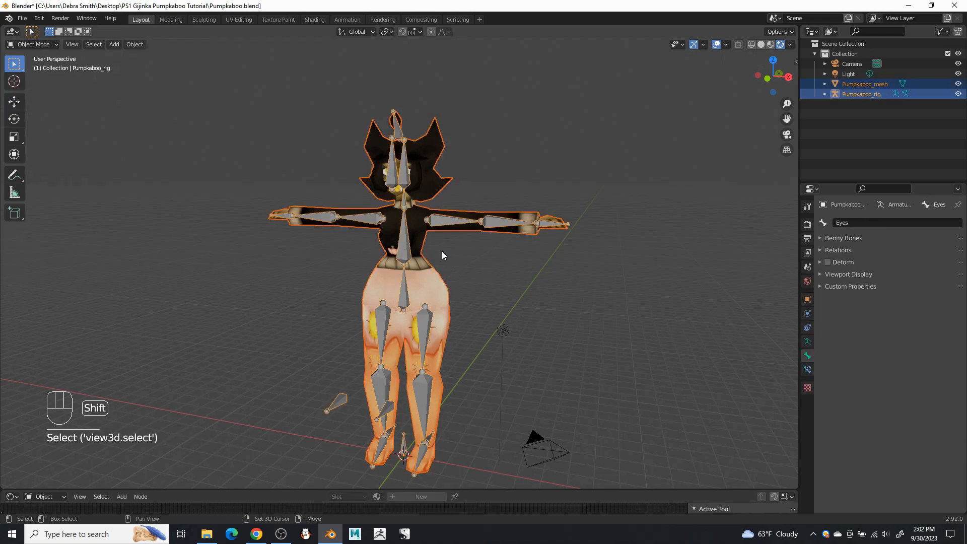
{"action": "left_click", "coordinate": [20, 19]}
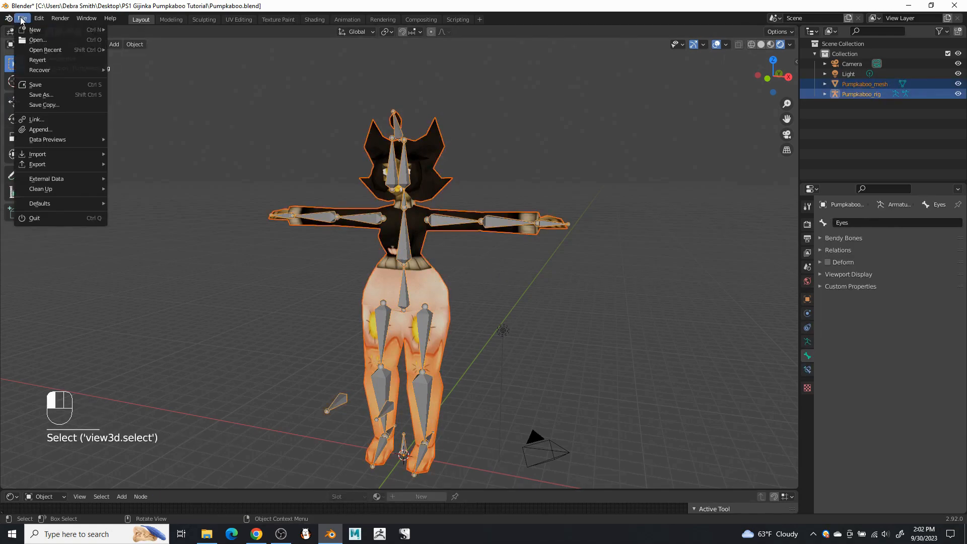
{"action": "left_click", "coordinate": [33, 86]}
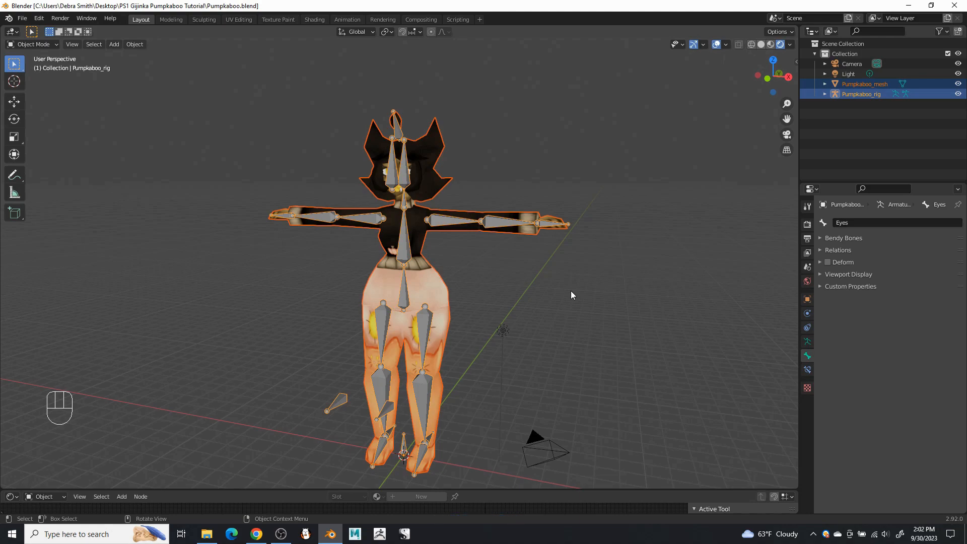
- Parent Pumpkaboo_mesh to Pumpkaboo_rig using Armature Deform With Empty Groups, and hide the rig
{"action": "key", "text": "ctrl+p"}
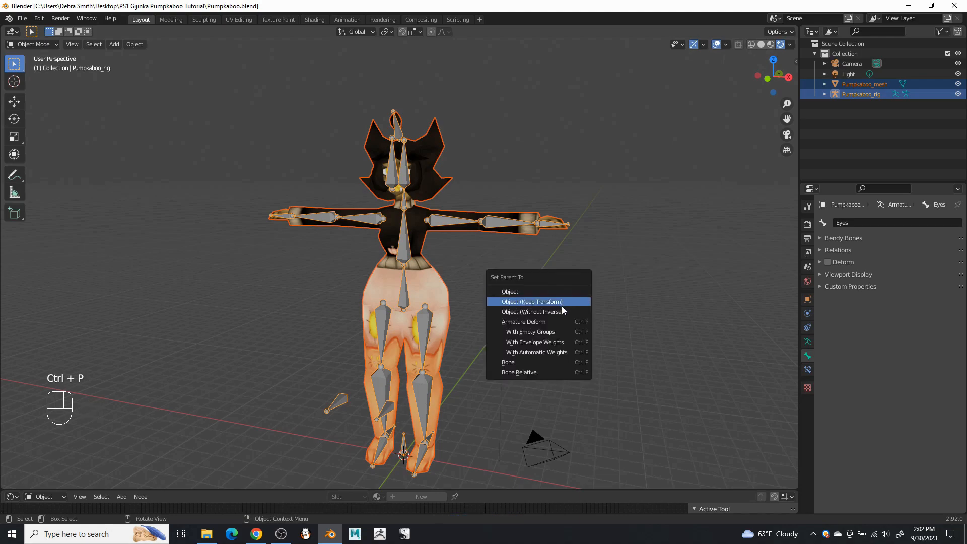
{"action": "left_click", "coordinate": [537, 334]}
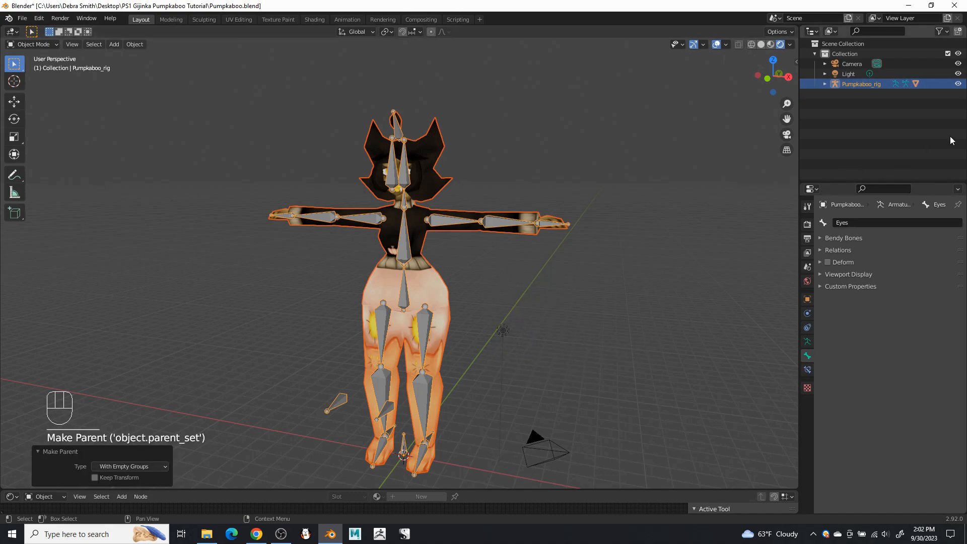
{"action": "left_click", "coordinate": [958, 83]}
- Select Pumpkaboo_mesh, bring up its vertex groups and make the Pelvis group active
{"action": "left_click", "coordinate": [404, 226]}
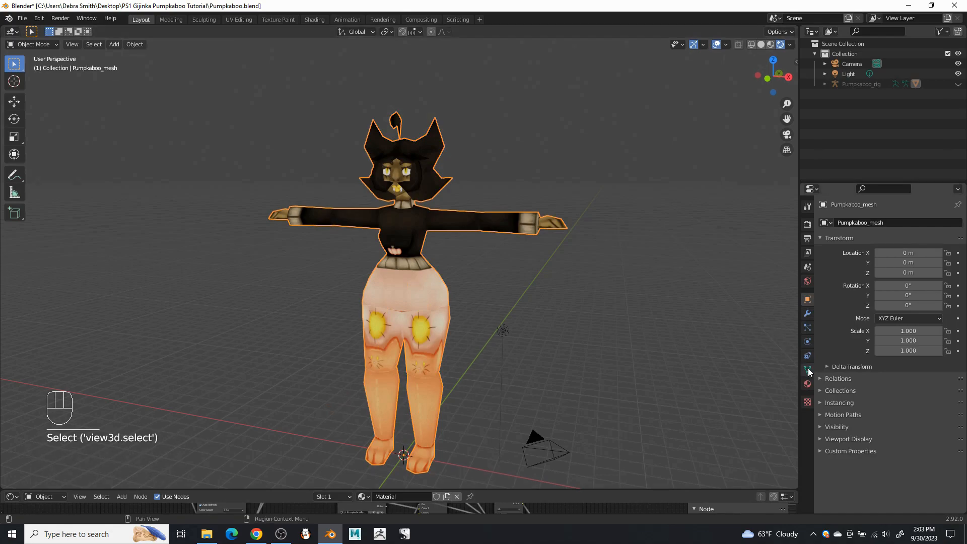
{"action": "left_click", "coordinate": [807, 369]}
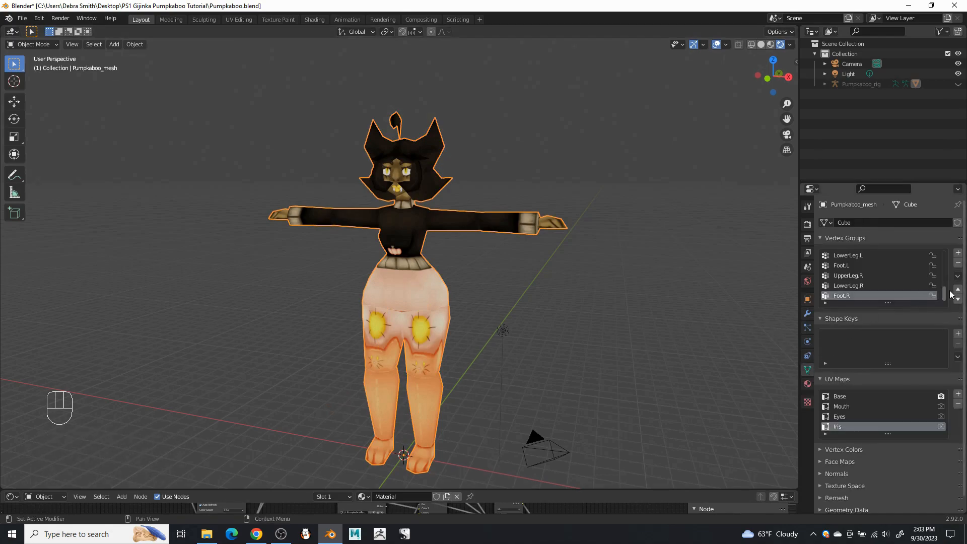
{"action": "left_click_drag", "start_coordinate": [946, 298], "coordinate": [891, 261]}
{"action": "left_click", "coordinate": [876, 255]}
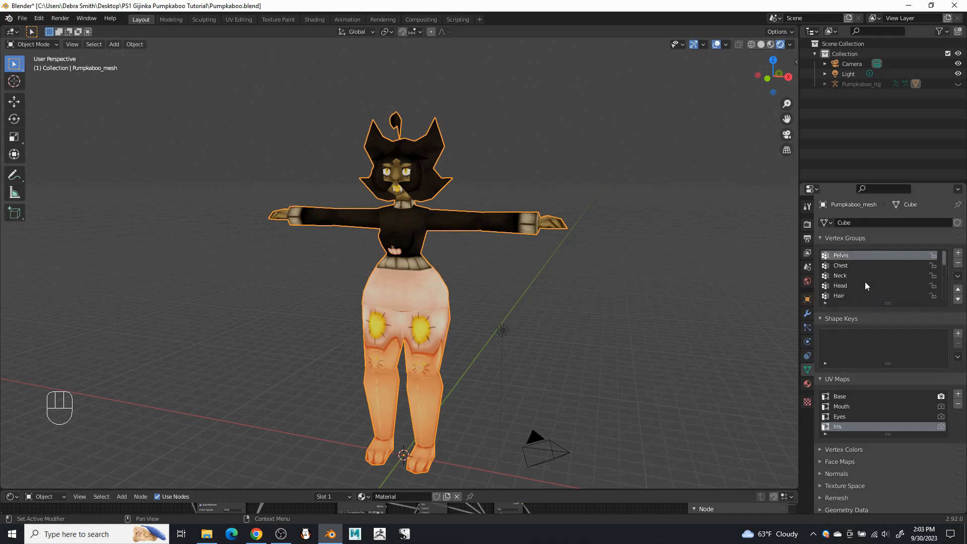
{"action": "mouse_move", "coordinate": [943, 259]}
{"action": "left_mouse_down"}
{"action": "mouse_move", "coordinate": [943, 301]}
{"action": "mouse_move", "coordinate": [946, 245]}
{"action": "left_mouse_up"}
- In Edit Mode with edge selection, select the linked hip section of the mesh and assign it to the Pelvis vertex group
{"action": "middle_click_drag", "start_coordinate": [473, 235], "coordinate": [468, 259]}
{"action": "middle_click_drag", "start_coordinate": [477, 296], "coordinate": [465, 271]}
{"action": "scroll", "coordinate": [467, 270], "scroll_direction": "up", "scroll_amount": 2}
{"action": "middle_click_drag", "start_coordinate": [481, 234], "coordinate": [485, 280], "text": "shift"}
{"action": "scroll", "coordinate": [476, 278], "scroll_direction": "up", "scroll_amount": 2}
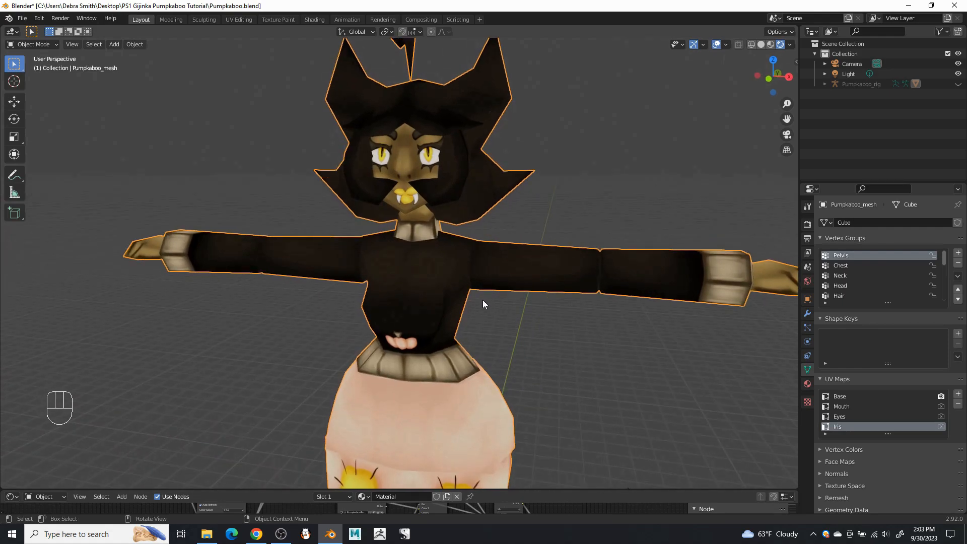
{"action": "key", "text": "Tab"}
{"action": "middle_click_drag", "start_coordinate": [516, 328], "coordinate": [569, 372]}
{"action": "left_click", "coordinate": [642, 375]}
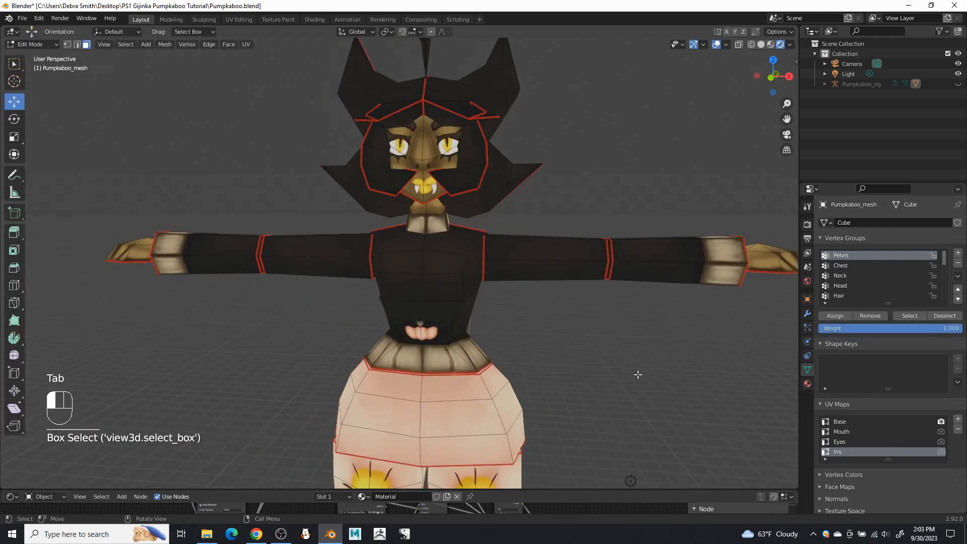
{"action": "middle_click_drag", "start_coordinate": [648, 384], "coordinate": [581, 327], "text": "shift"}
{"action": "left_click_drag", "start_coordinate": [582, 326], "coordinate": [559, 328]}
{"action": "middle_click_drag", "start_coordinate": [545, 327], "coordinate": [624, 332], "text": "shift"}
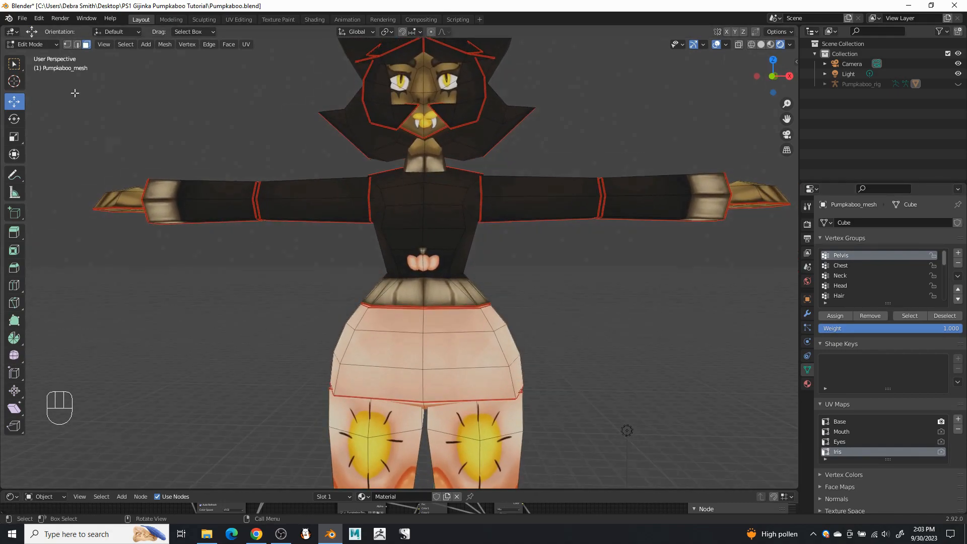
{"action": "left_click", "coordinate": [78, 44]}
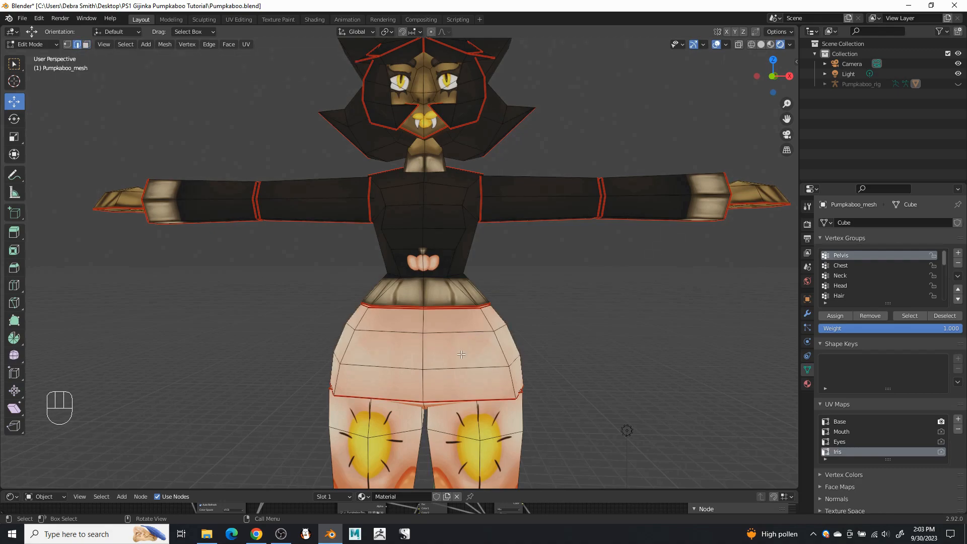
{"action": "key", "text": "l"}
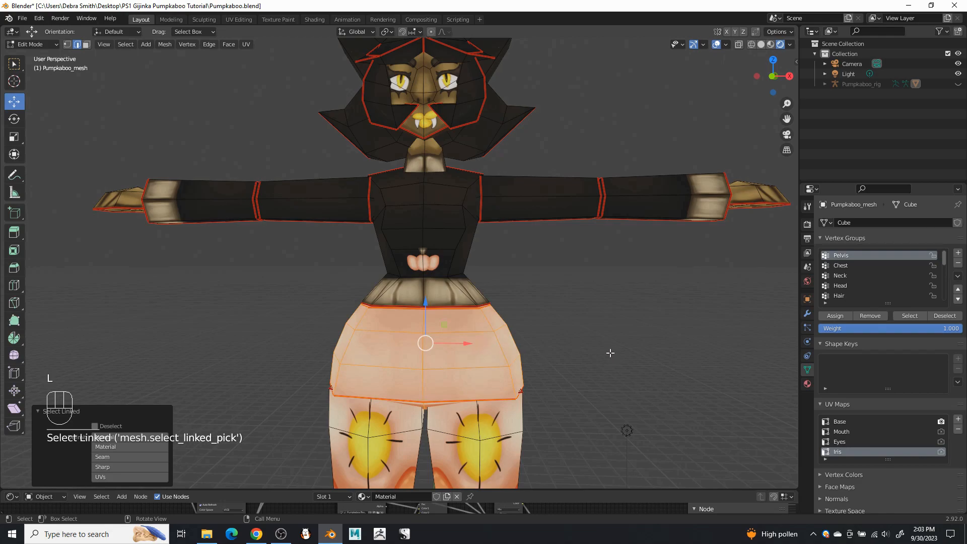
{"action": "left_click", "coordinate": [825, 315]}
{"action": "left_click", "coordinate": [648, 322]}
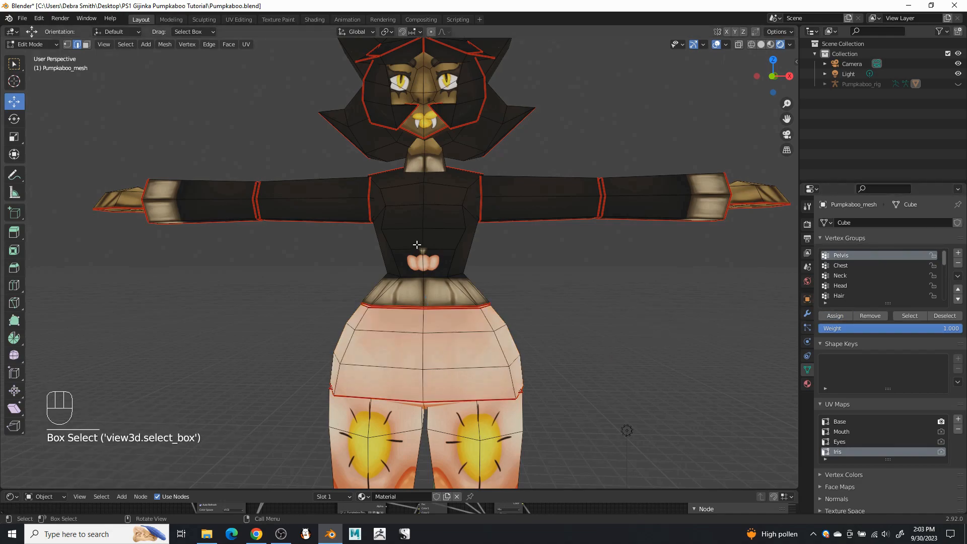
- Assign the linked torso geometry to the Chest vertex group and the neck piece to the Neck group
{"action": "key", "text": "l"}
{"action": "left_click", "coordinate": [854, 265]}
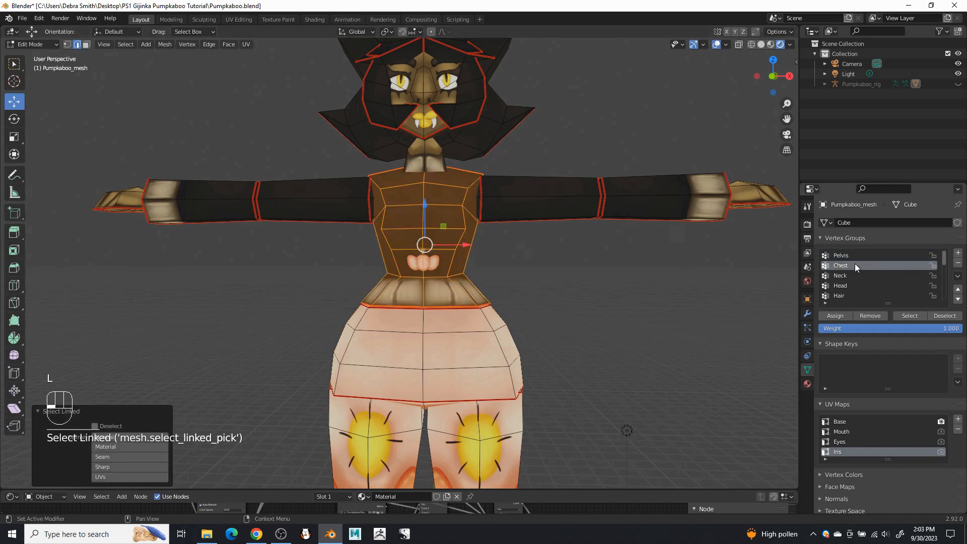
{"action": "left_click", "coordinate": [839, 318]}
{"action": "left_click", "coordinate": [668, 295]}
{"action": "key", "text": "l"}
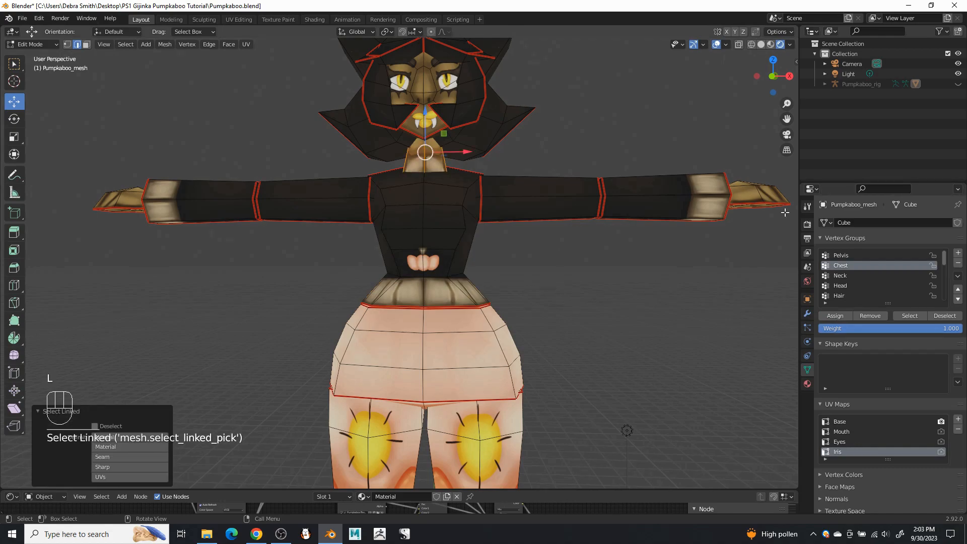
{"action": "left_click", "coordinate": [846, 276]}
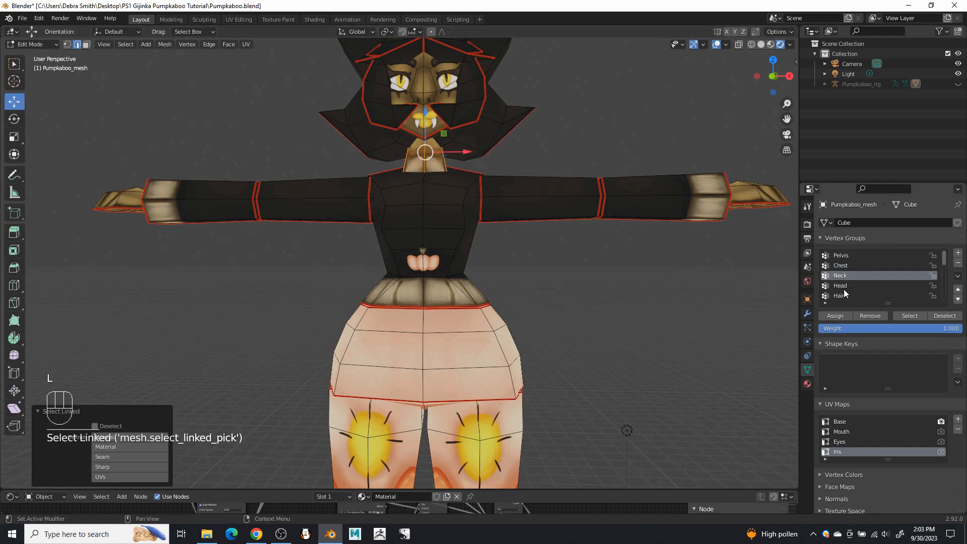
{"action": "left_click", "coordinate": [836, 319]}
{"action": "left_click", "coordinate": [633, 299]}
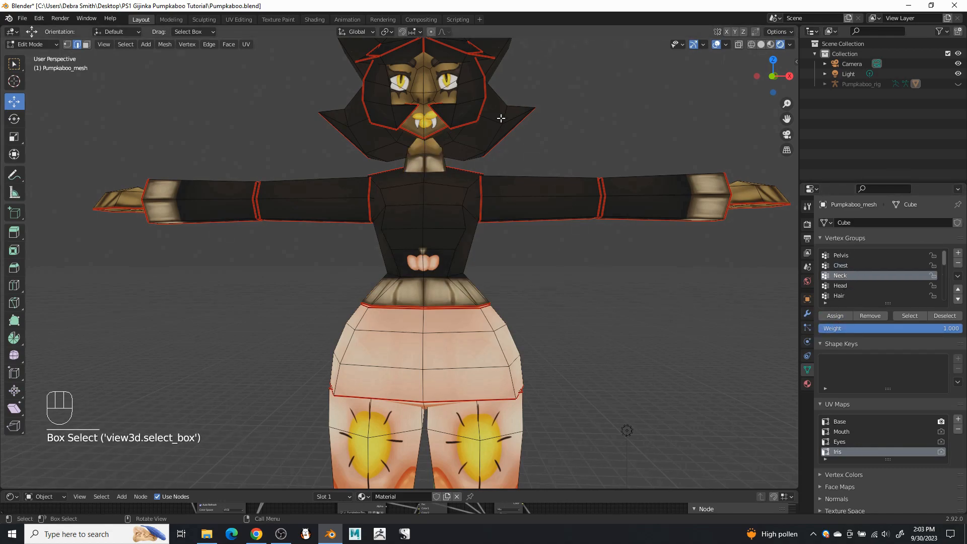
- Select the linked face and surrounding hair pieces together and assign them to the Head vertex group
{"action": "key", "text": "l"}
{"action": "key", "text": "l"}
{"action": "middle_click_drag", "start_coordinate": [578, 82], "coordinate": [575, 185], "text": "shift"}
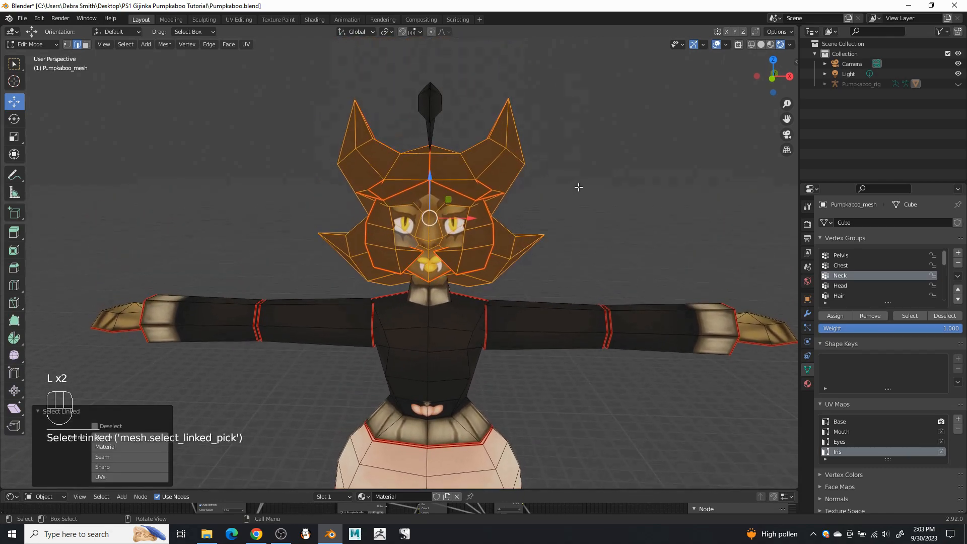
{"action": "left_click", "coordinate": [849, 286]}
{"action": "left_click", "coordinate": [835, 315]}
{"action": "left_click", "coordinate": [628, 212]}
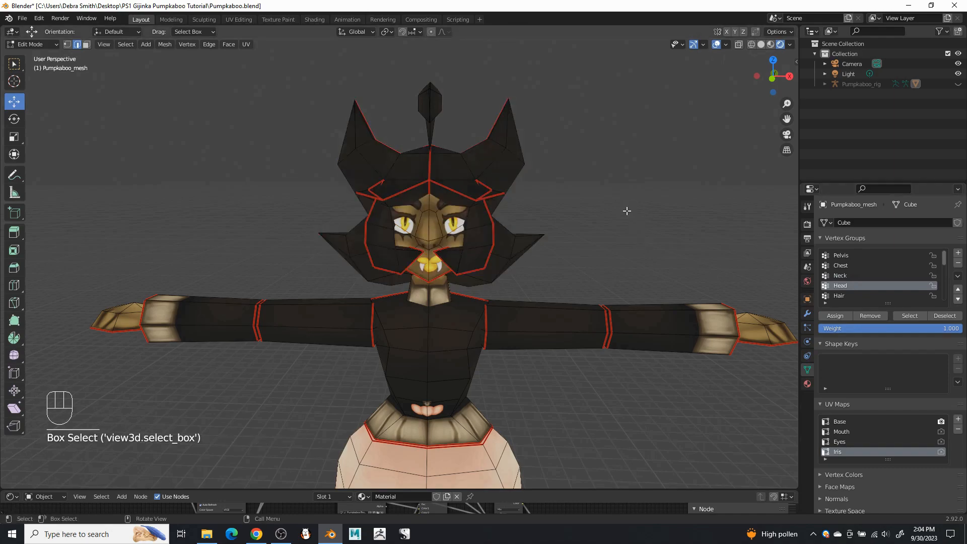
- Assign the leaf-shaped strand on top of the head to the Hair vertex group and clear the selection
{"action": "key", "text": "l"}
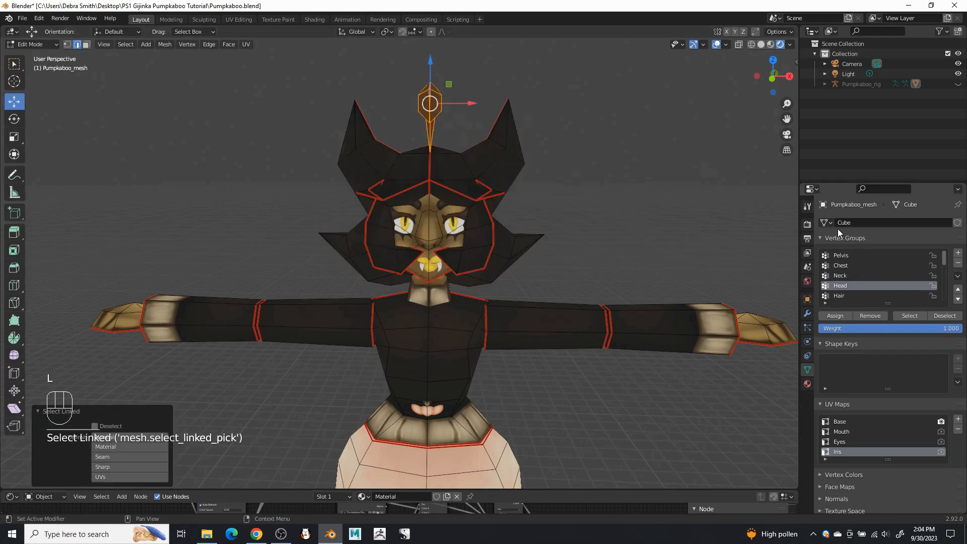
{"action": "left_click", "coordinate": [849, 293]}
{"action": "left_click", "coordinate": [835, 315]}
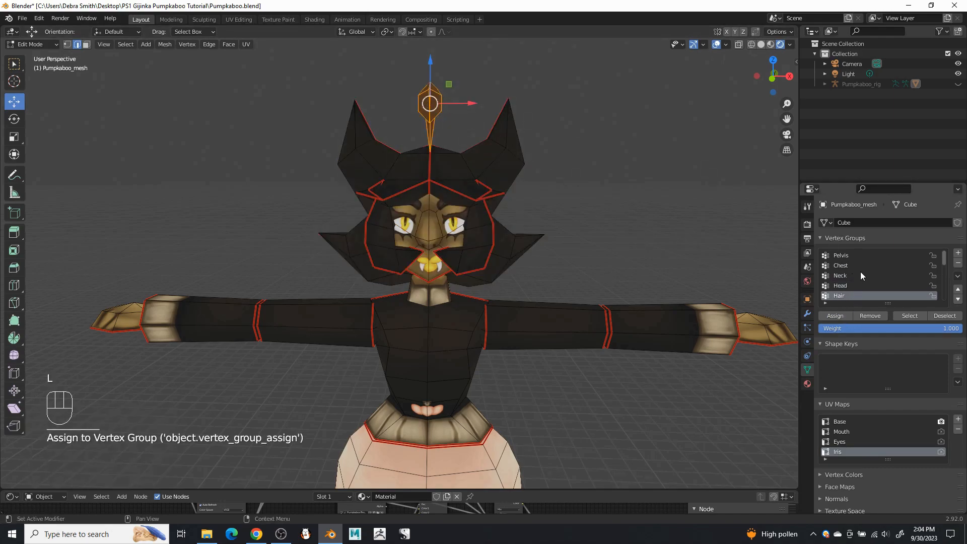
{"action": "scroll", "coordinate": [861, 272], "scroll_direction": "down", "scroll_amount": 2}
{"action": "scroll", "coordinate": [863, 271], "scroll_direction": "down", "scroll_amount": 1}
{"action": "left_click", "coordinate": [673, 251]}
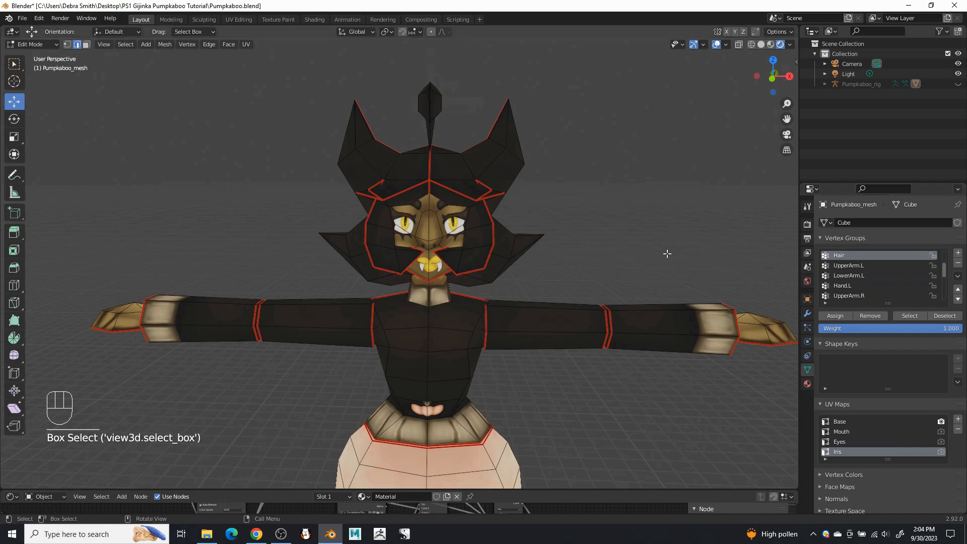
- Assign the character's left upper arm section to the UpperArm.L vertex group and clear the selection
{"action": "key", "text": "l"}
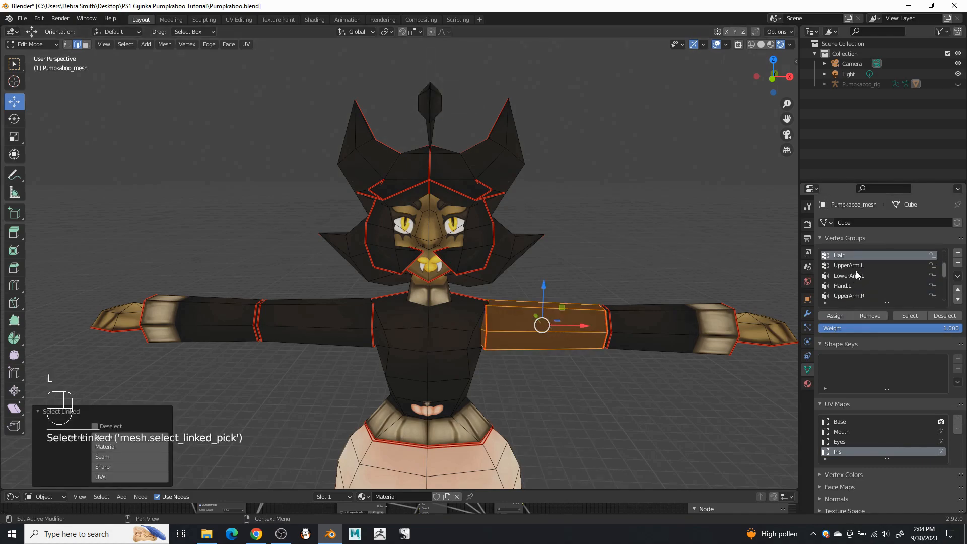
{"action": "middle_click_drag", "start_coordinate": [657, 238], "coordinate": [613, 224]}
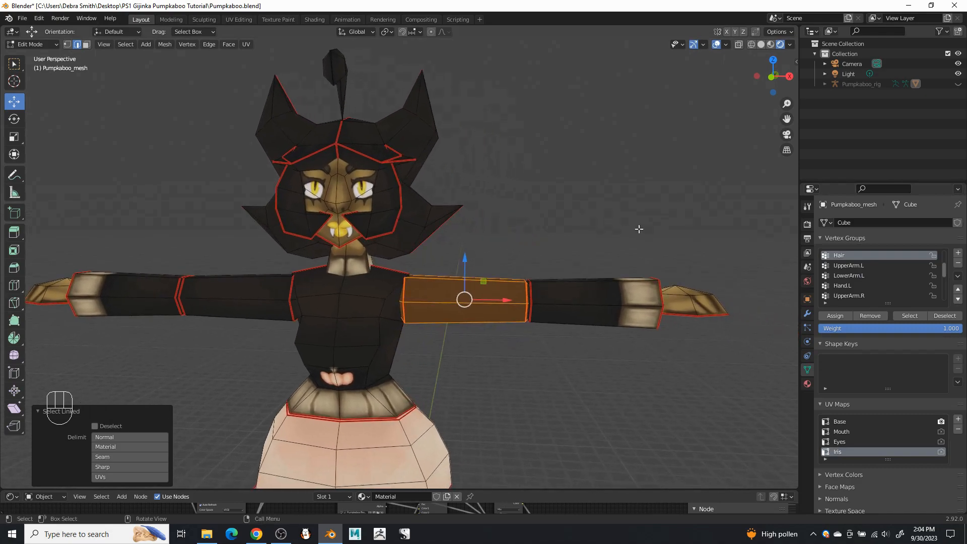
{"action": "left_click", "coordinate": [868, 265]}
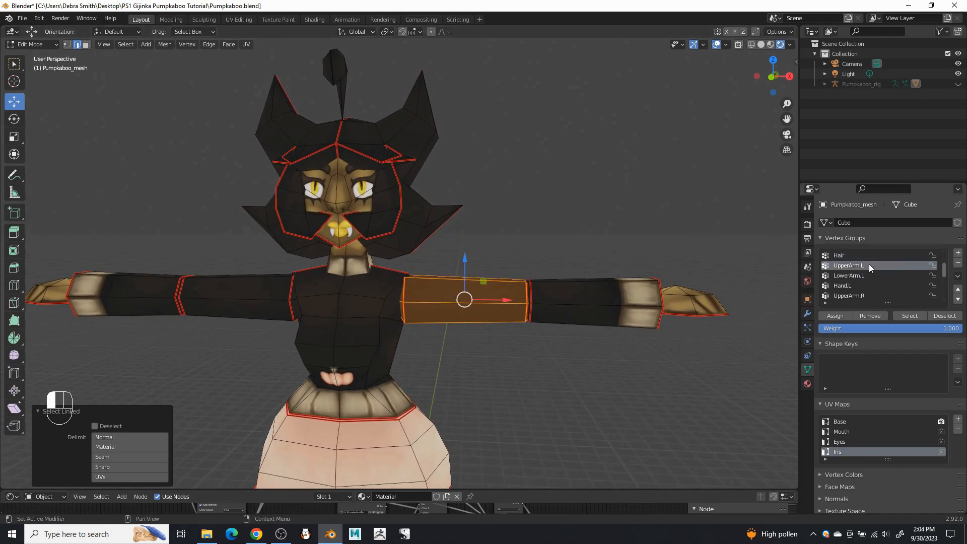
{"action": "left_click", "coordinate": [839, 319]}
{"action": "left_click", "coordinate": [628, 372]}
- Assign the character's left forearm to the LowerArm.L vertex group and the left hand to Hand.L
{"action": "key", "text": "l"}
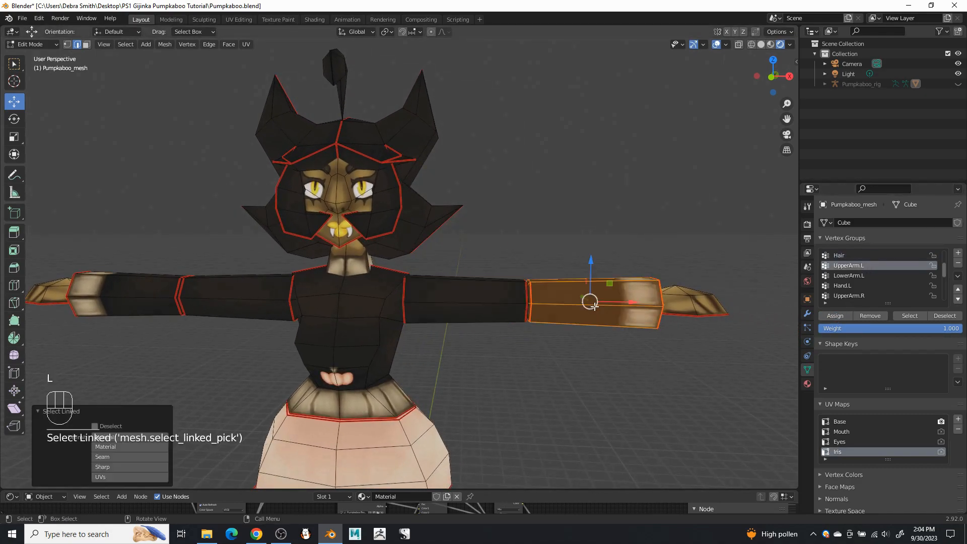
{"action": "left_click", "coordinate": [849, 276]}
{"action": "left_click", "coordinate": [834, 315]}
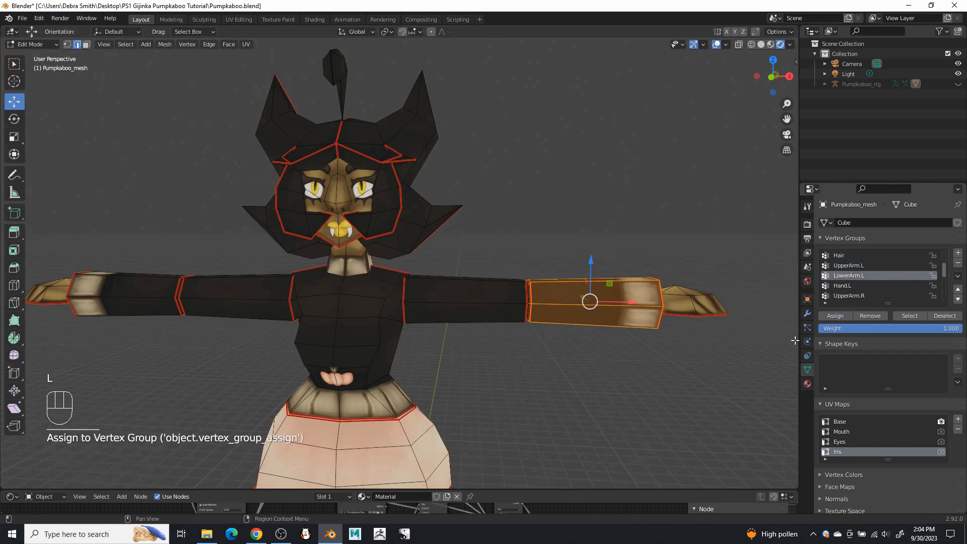
{"action": "left_click", "coordinate": [731, 363]}
{"action": "key", "text": "l"}
{"action": "left_click", "coordinate": [841, 285]}
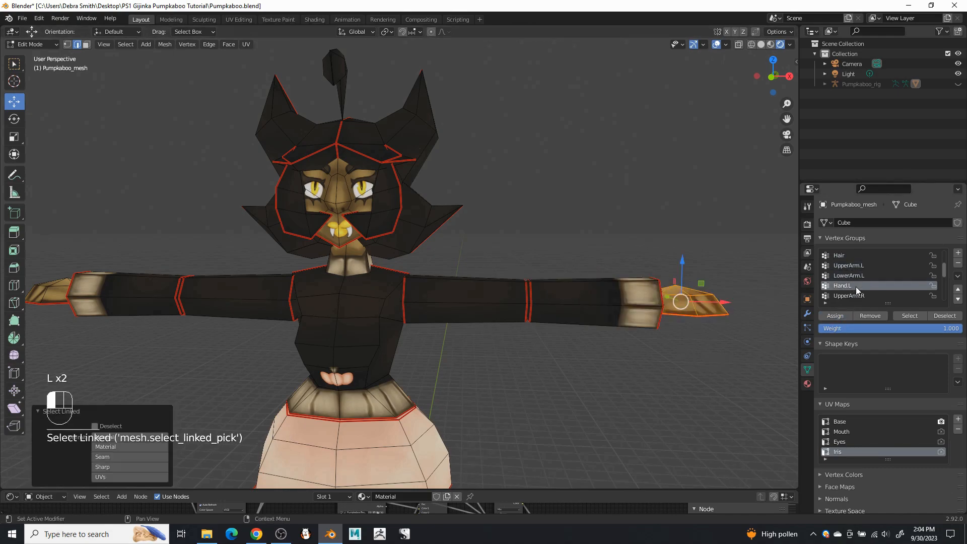
{"action": "left_click", "coordinate": [844, 318]}
{"action": "left_click", "coordinate": [755, 353]}
- Assign the character's right upper arm section to the UpperArm.R vertex group and clear the selection
{"action": "scroll", "coordinate": [874, 279], "scroll_direction": "down", "scroll_amount": 3}
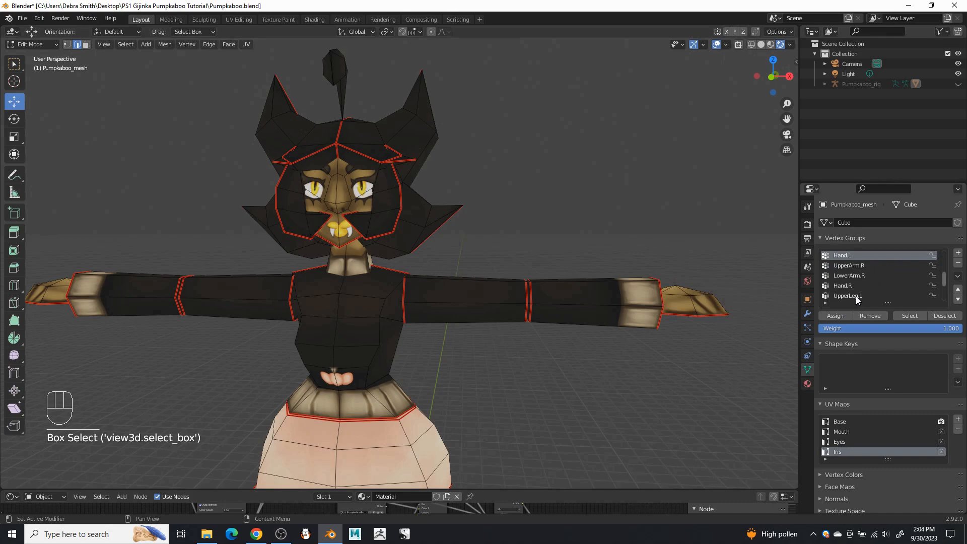
{"action": "middle_click_drag", "start_coordinate": [246, 281], "coordinate": [450, 270], "text": "shift"}
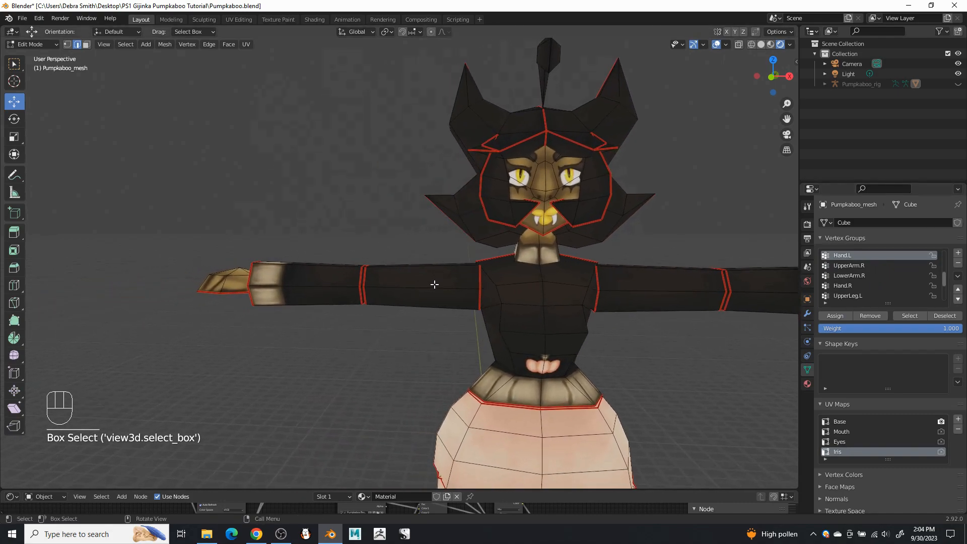
{"action": "key", "text": "l"}
{"action": "left_click", "coordinate": [850, 265]}
{"action": "left_click", "coordinate": [842, 314]}
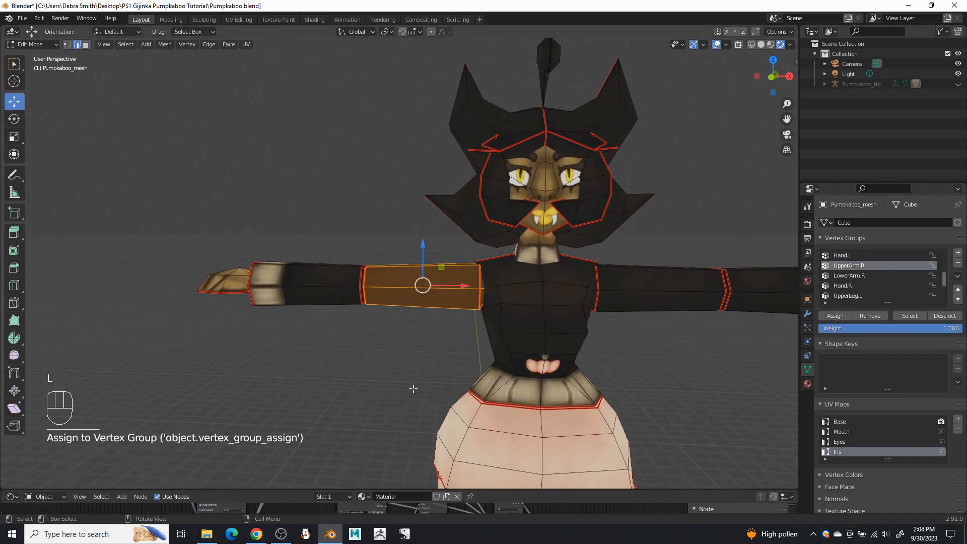
{"action": "left_click", "coordinate": [348, 343]}
- Assign the character's right forearm with its cuff to the LowerArm.R vertex group and clear the selection
{"action": "key", "text": "l"}
{"action": "key", "text": "l"}
{"action": "left_click", "coordinate": [849, 275]}
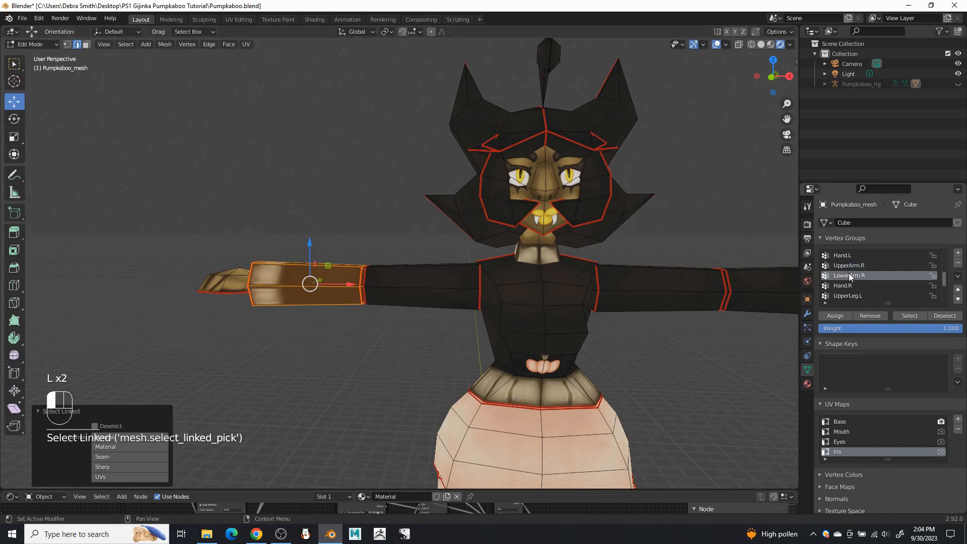
{"action": "left_click", "coordinate": [842, 317]}
{"action": "left_click", "coordinate": [224, 347]}
- Assign the character's right hand to the Hand.R vertex group and clear the selection
{"action": "key", "text": "l"}
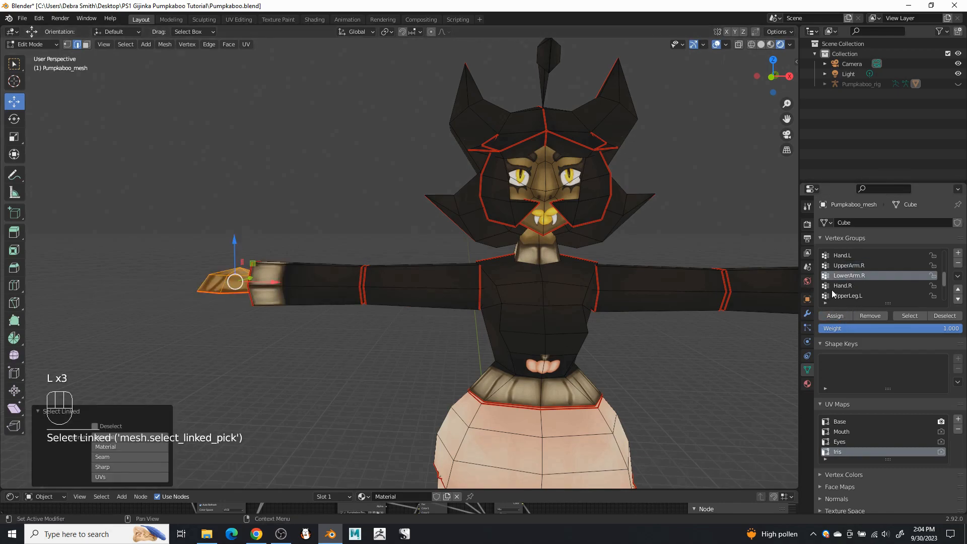
{"action": "left_click", "coordinate": [850, 287]}
{"action": "left_click", "coordinate": [842, 318]}
{"action": "scroll", "coordinate": [874, 278], "scroll_direction": "down", "scroll_amount": 1}
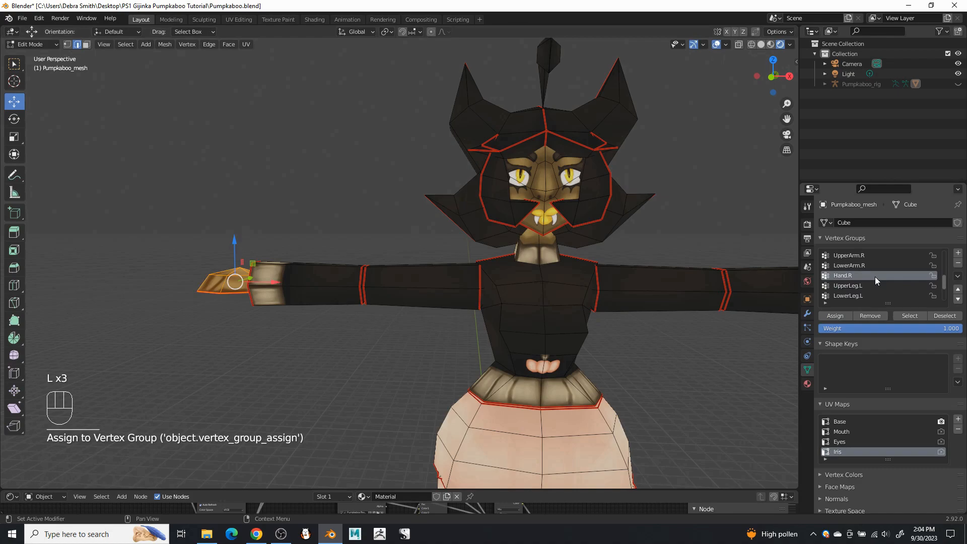
{"action": "scroll", "coordinate": [874, 276], "scroll_direction": "down", "scroll_amount": 1}
{"action": "left_click", "coordinate": [717, 390]}
- Assign the character's left thigh to the UpperLeg.L vertex group and clear the selection
{"action": "middle_click_drag", "start_coordinate": [709, 396], "coordinate": [621, 75], "text": "shift"}
{"action": "key", "text": "l"}
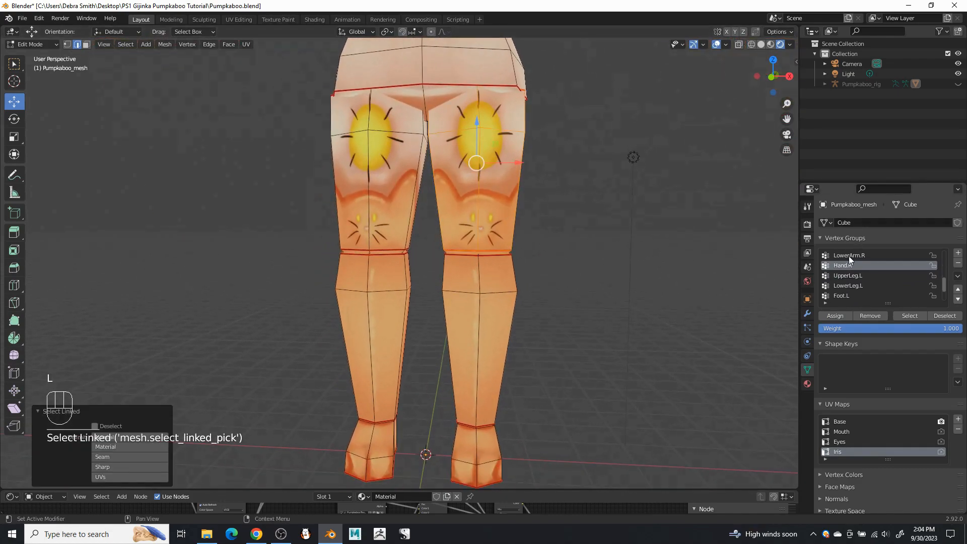
{"action": "left_click", "coordinate": [858, 276]}
{"action": "left_click", "coordinate": [838, 318]}
{"action": "left_click", "coordinate": [568, 364]}
- Assign the character's left lower leg section to the LowerLeg.L vertex group and clear the selection
{"action": "key", "text": "l"}
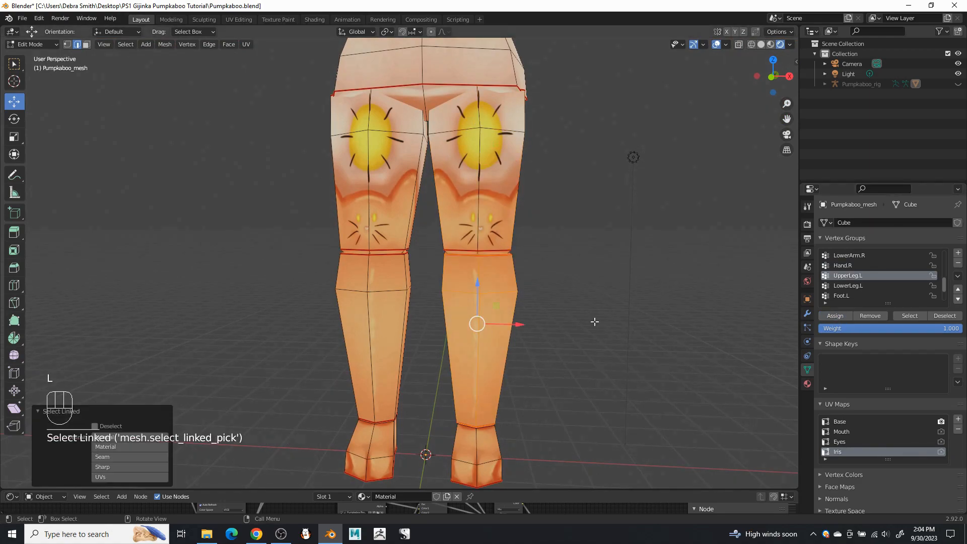
{"action": "left_click", "coordinate": [849, 285]}
{"action": "left_click", "coordinate": [586, 418]}
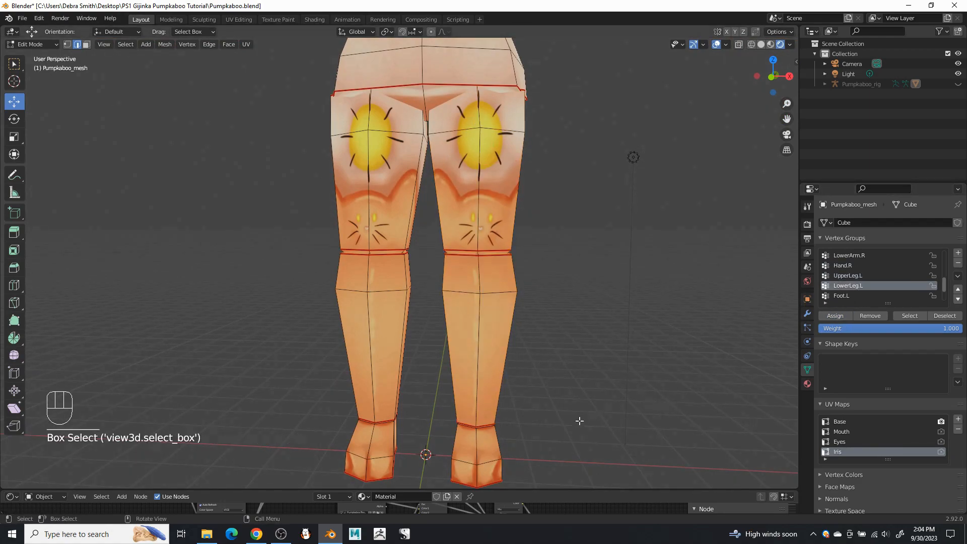
- Assign the character's left foot to the Foot.L vertex group and clear the selection
{"action": "key", "text": "l"}
{"action": "left_click", "coordinate": [857, 296]}
{"action": "left_click", "coordinate": [835, 316]}
{"action": "scroll", "coordinate": [864, 292], "scroll_direction": "down", "scroll_amount": 3}
{"action": "left_click", "coordinate": [612, 210]}
- Assign the character's right thigh to the UpperLeg.R vertex group and clear the selection
{"action": "key", "text": "l"}
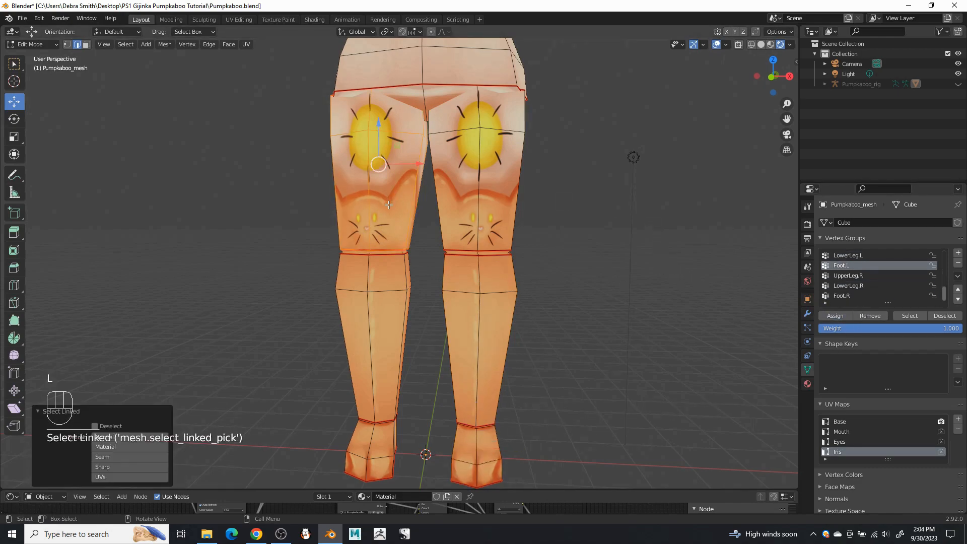
{"action": "left_click", "coordinate": [848, 276]}
{"action": "left_click", "coordinate": [834, 316]}
{"action": "left_click", "coordinate": [369, 323]}
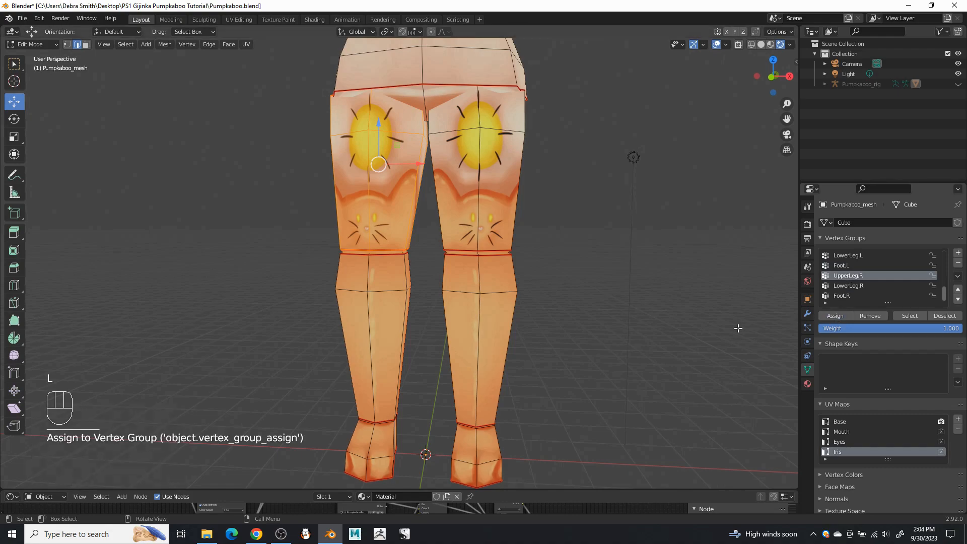
- Assign the character's right lower leg section to the LowerLeg.R vertex group and clear the selection
{"action": "key", "text": "l"}
{"action": "left_click", "coordinate": [866, 286]}
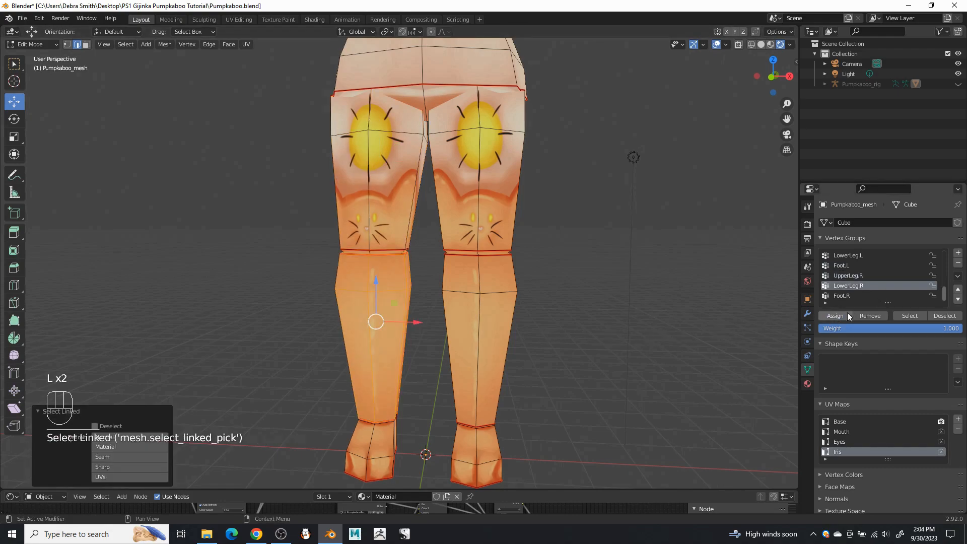
{"action": "left_click", "coordinate": [847, 313]}
{"action": "left_click", "coordinate": [594, 358]}
- Assign the character's right foot to the Foot.R vertex group and clear the selection
{"action": "key", "text": "l"}
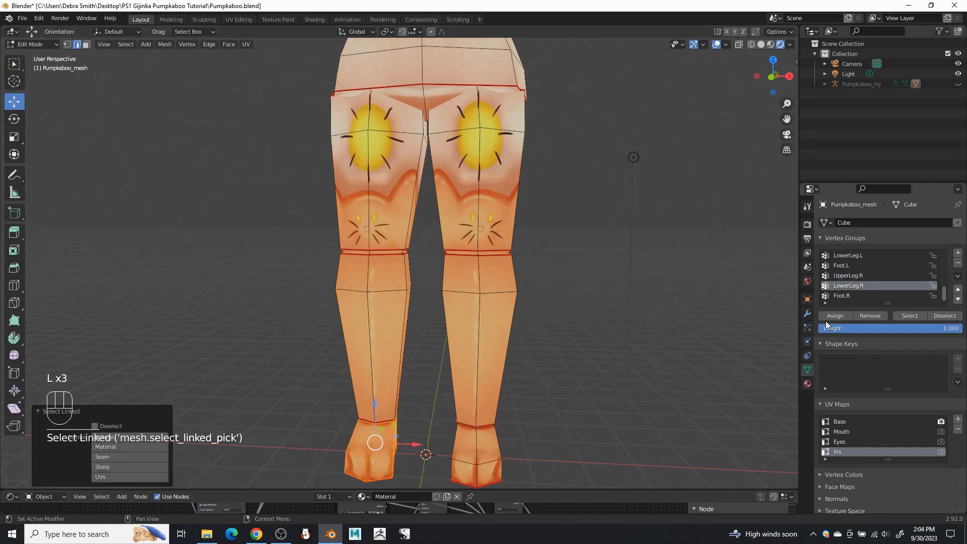
{"action": "left_click", "coordinate": [844, 296]}
{"action": "left_click", "coordinate": [834, 316]}
{"action": "scroll", "coordinate": [663, 292], "scroll_direction": "down", "scroll_amount": 6}
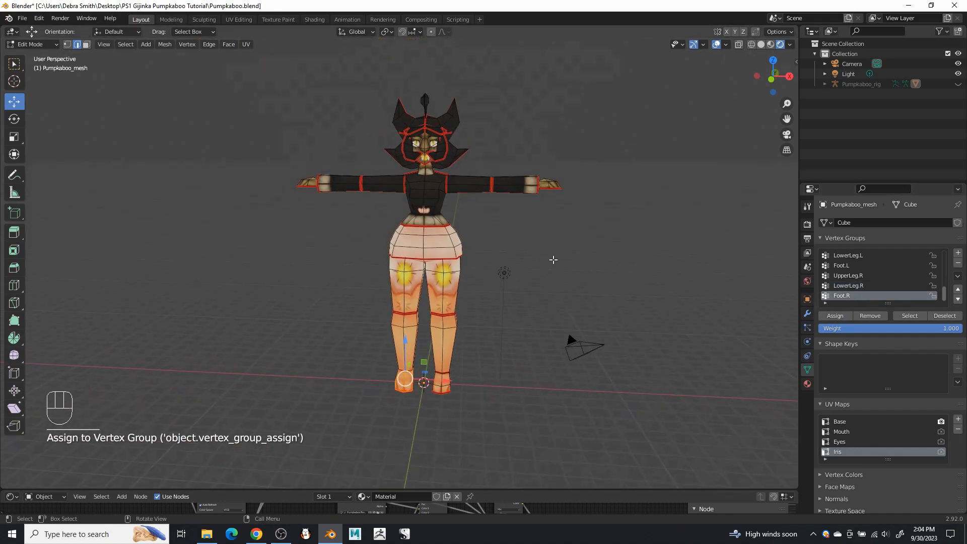
{"action": "left_click", "coordinate": [550, 257]}
{"action": "scroll", "coordinate": [559, 272], "scroll_direction": "up", "scroll_amount": 2}
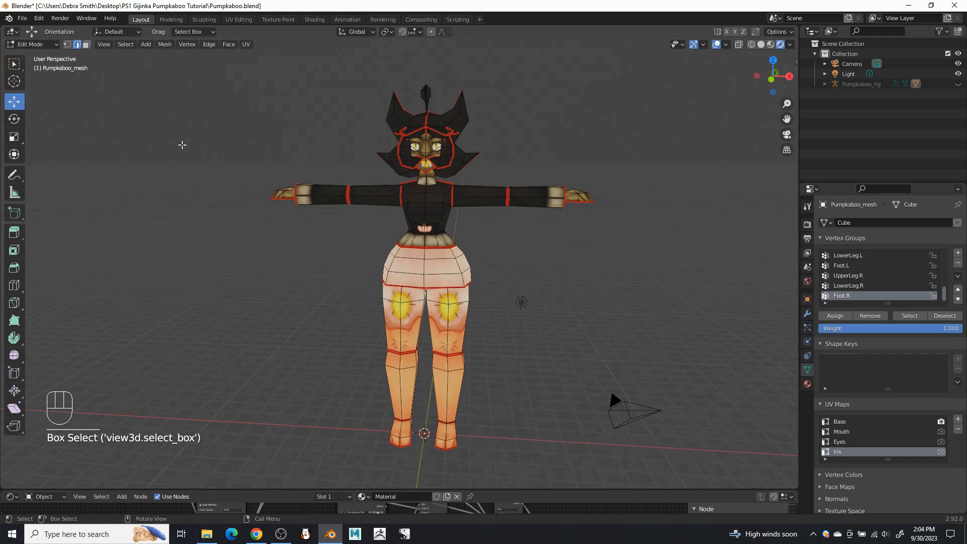
- Leave Edit Mode for the mesh and unhide Pumpkaboo_rig
{"action": "left_click", "coordinate": [39, 44]}
{"action": "key", "text": "Tab"}
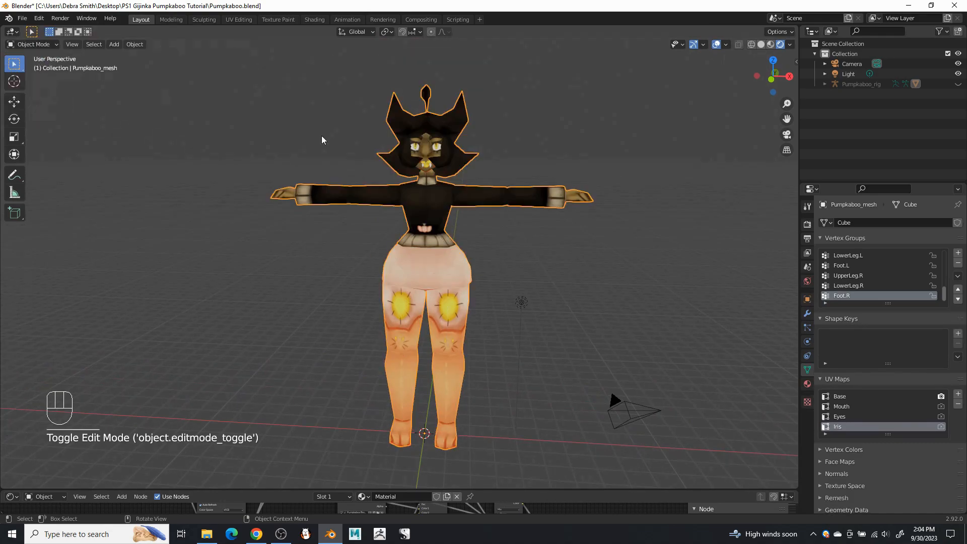
{"action": "left_click", "coordinate": [958, 84]}
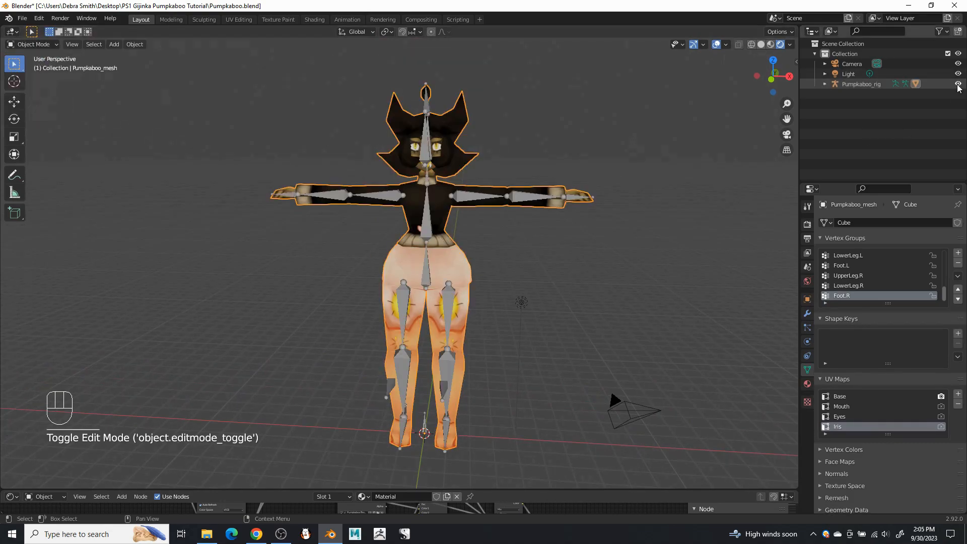
- Select Pumpkaboo_rig and switch it to Pose Mode
{"action": "left_click", "coordinate": [417, 240]}
{"action": "middle_click_drag", "start_coordinate": [416, 237], "coordinate": [375, 241]}
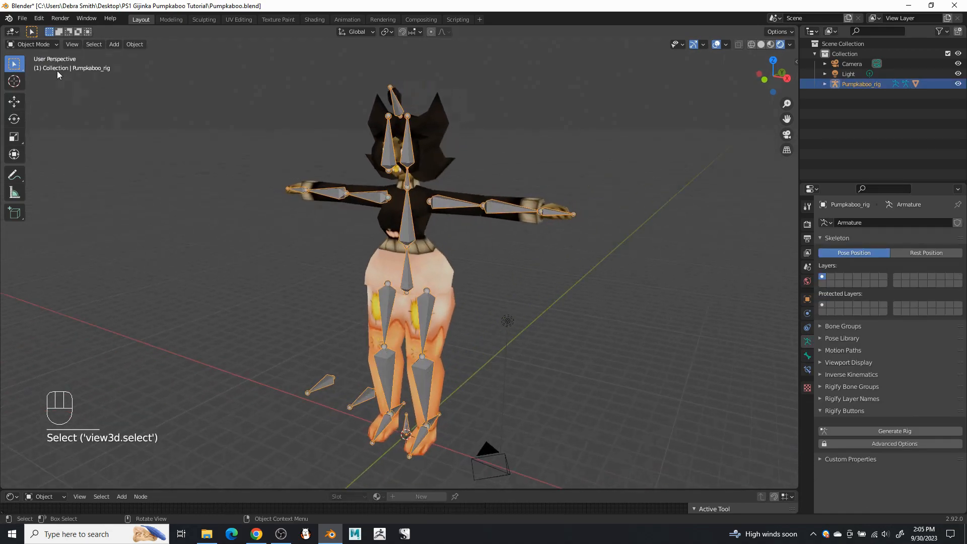
{"action": "left_click", "coordinate": [34, 43]}
{"action": "left_click", "coordinate": [25, 74]}
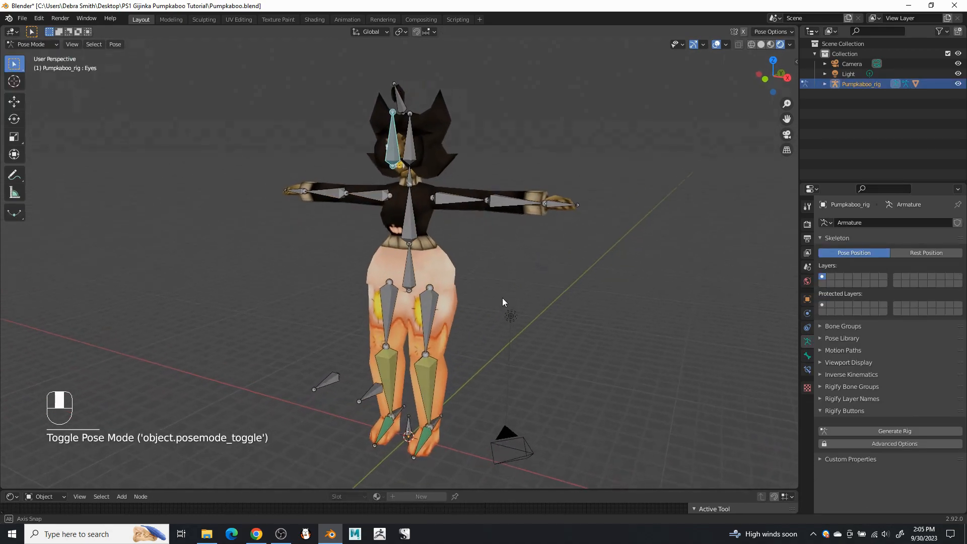
- Test the body weighting by moving the Pelvis bone freely, and cancel the move
{"action": "middle_click_drag", "start_coordinate": [502, 301], "coordinate": [488, 295]}
{"action": "left_click", "coordinate": [418, 267]}
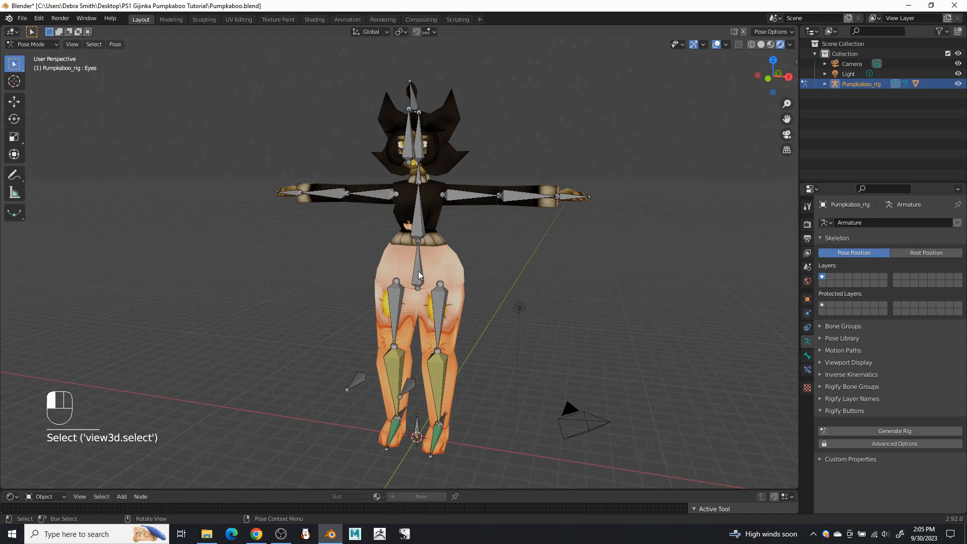
{"action": "scroll", "coordinate": [418, 271], "scroll_direction": "down", "scroll_amount": 3}
{"action": "middle_click_drag", "start_coordinate": [446, 263], "coordinate": [409, 292]}
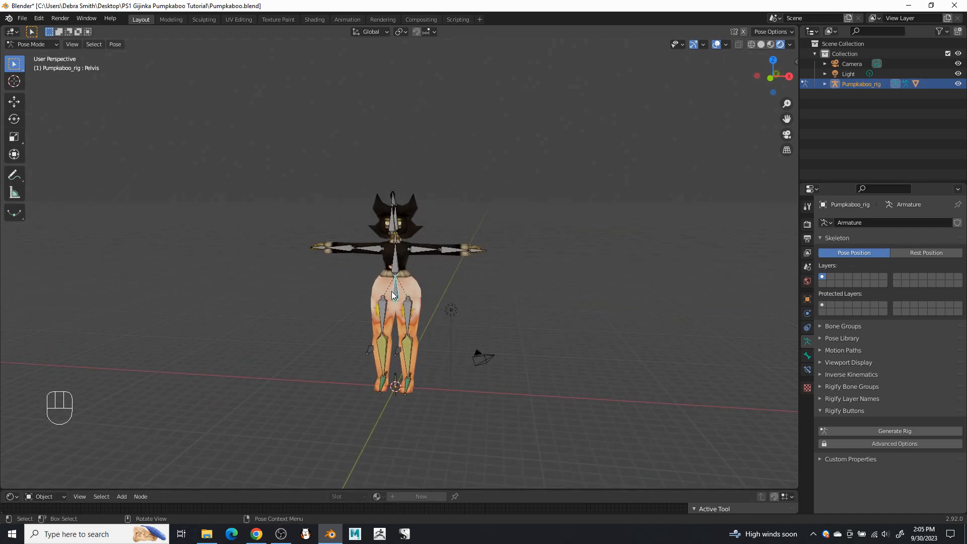
{"action": "key", "text": "g"}
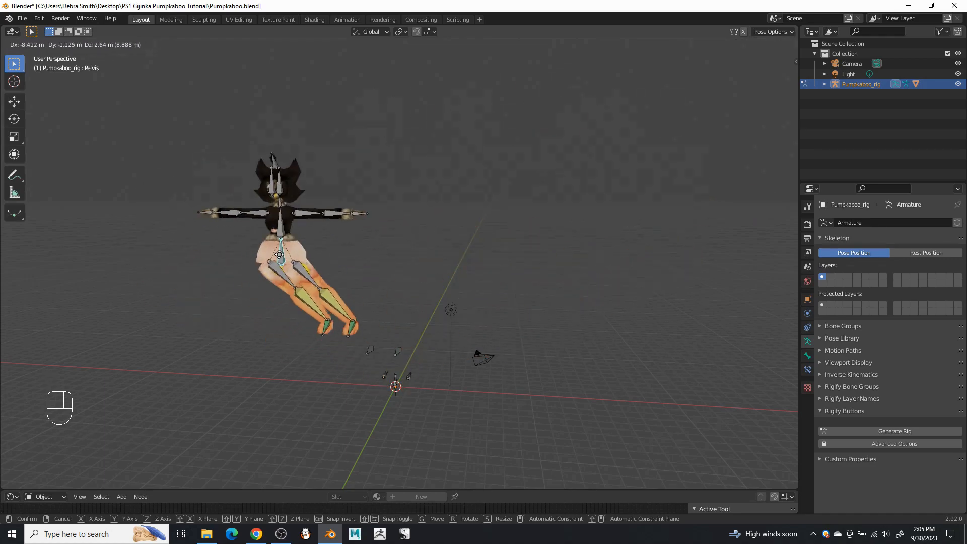
{"action": "right_click", "coordinate": [538, 221]}
- Test the torso deformation by rotating the Chest and Neck bones one at a time, cancelling each rotation
{"action": "scroll", "coordinate": [403, 222], "scroll_direction": "up", "scroll_amount": 4}
{"action": "left_click", "coordinate": [393, 265]}
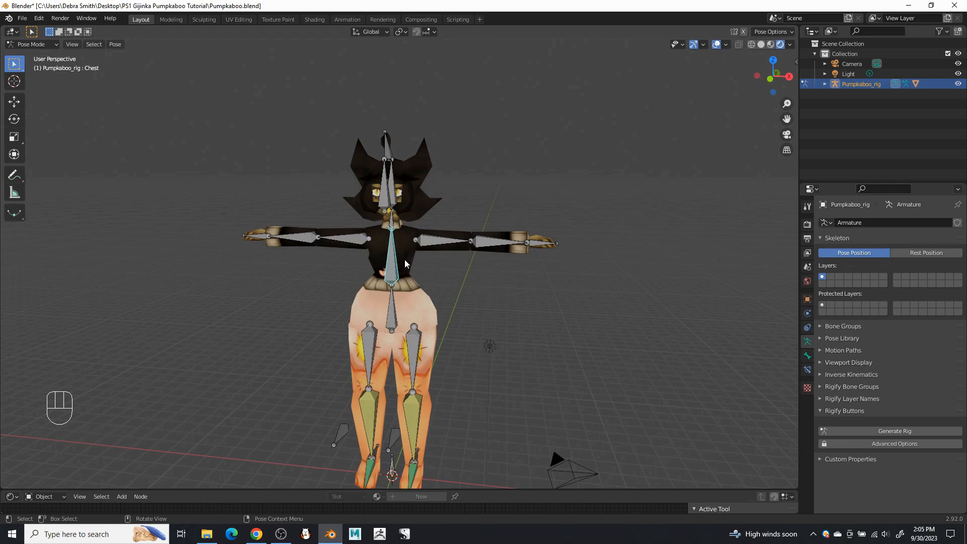
{"action": "key", "text": "r"}
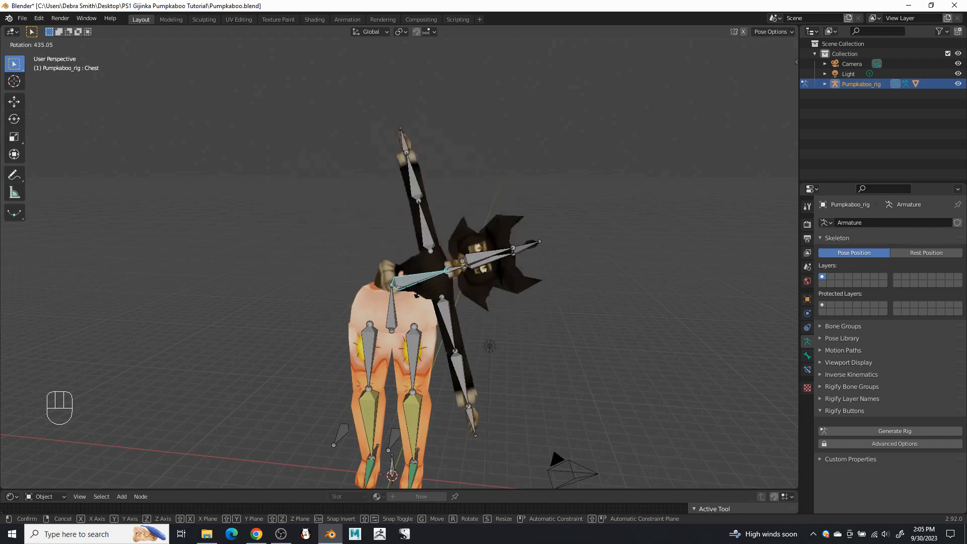
{"action": "right_click", "coordinate": [412, 258]}
{"action": "left_click", "coordinate": [388, 209]}
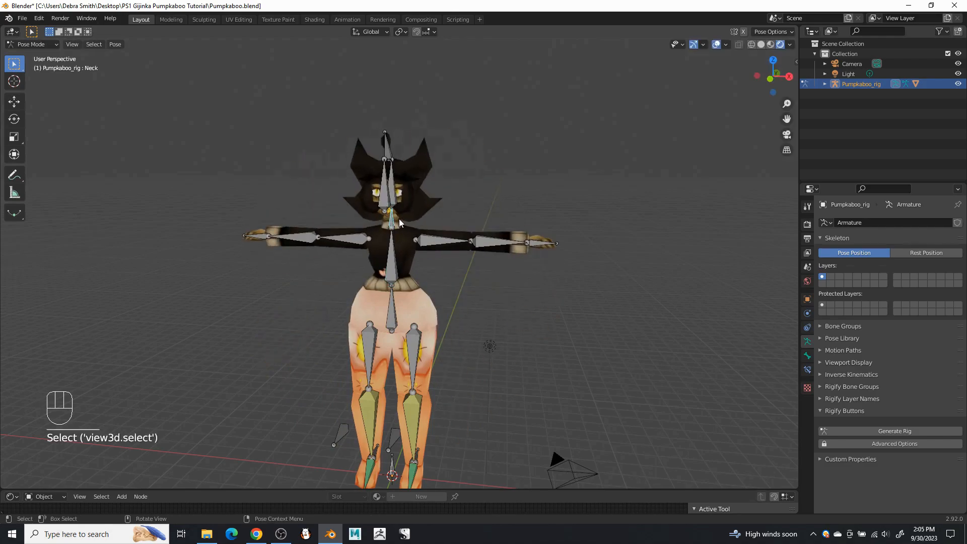
{"action": "key", "text": "r"}
{"action": "right_click", "coordinate": [388, 205]}
- Test-rotate the Head bone and the Hair bone, cancelling each rotation
{"action": "left_click", "coordinate": [392, 192]}
{"action": "key", "text": "r"}
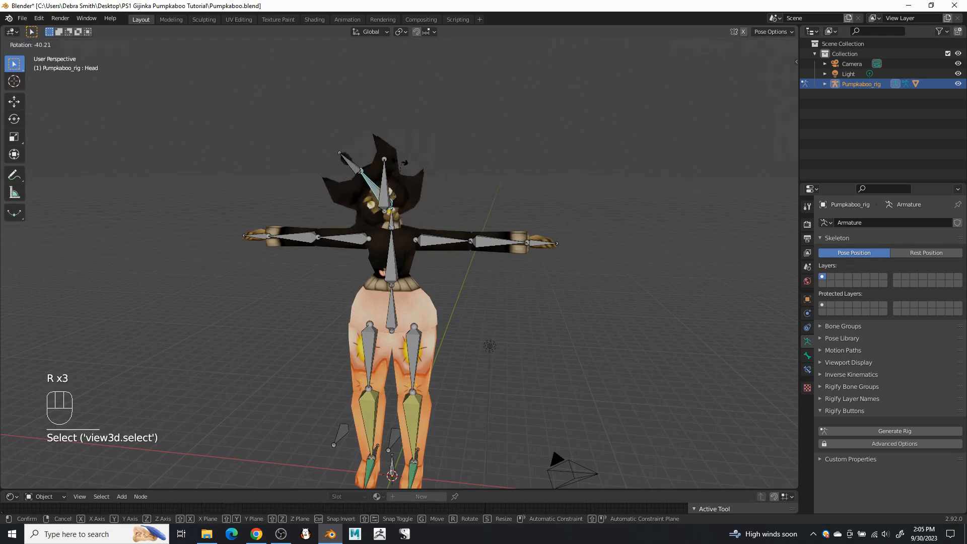
{"action": "right_click", "coordinate": [340, 133]}
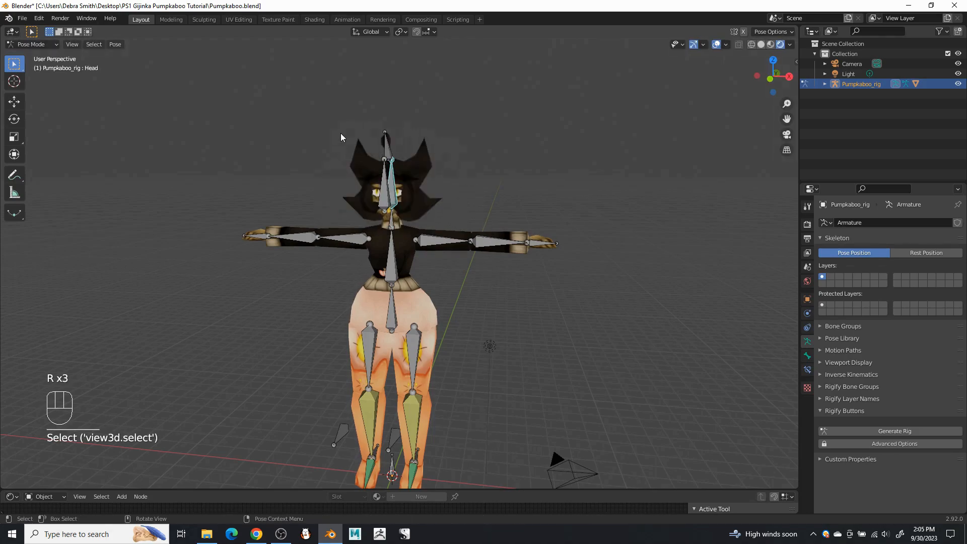
{"action": "left_click", "coordinate": [387, 149]}
{"action": "key", "text": "r"}
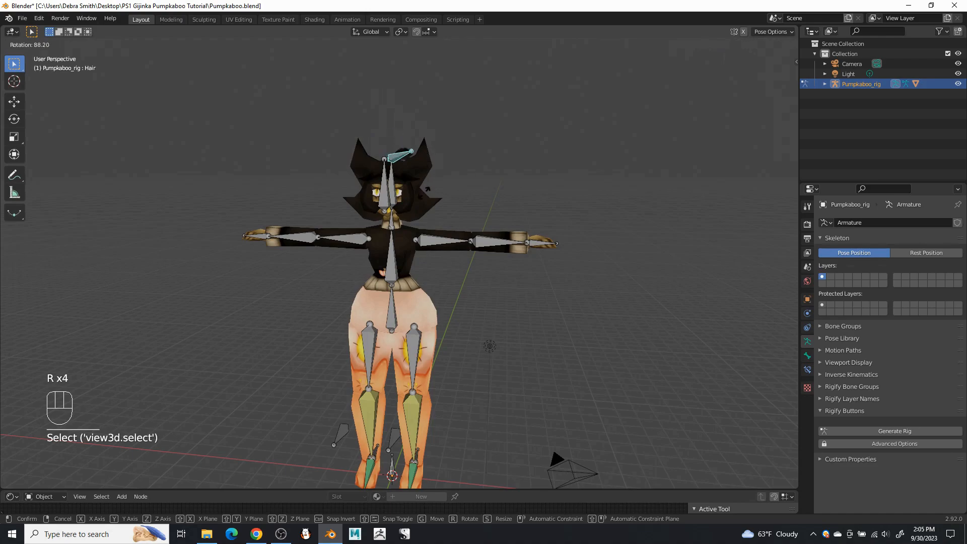
{"action": "right_click", "coordinate": [416, 127]}
- Test the left arm by rotating UpperArm.L, LowerArm.L and Hand.L one at a time, cancelling each rotation
{"action": "left_click", "coordinate": [446, 242]}
{"action": "key", "text": "r"}
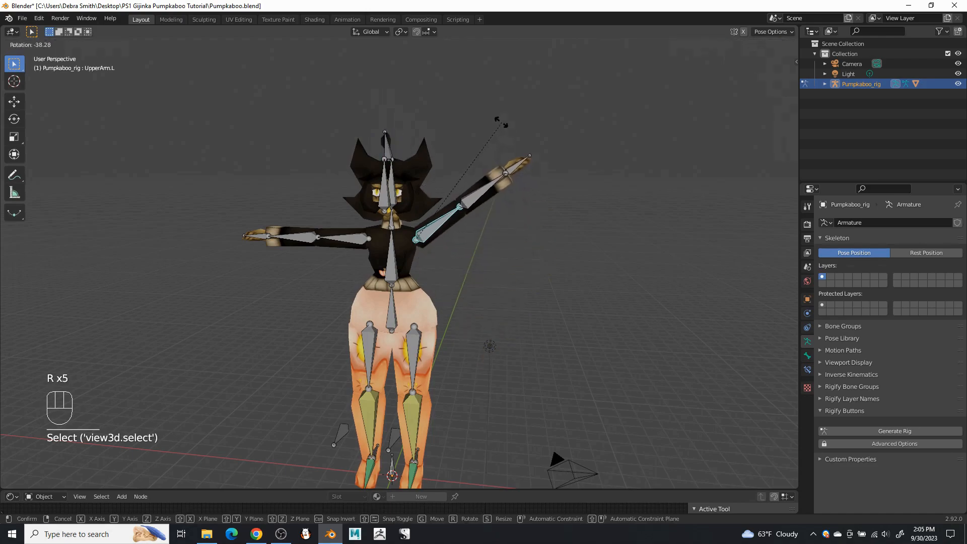
{"action": "right_click", "coordinate": [505, 129]}
{"action": "left_click", "coordinate": [483, 244]}
{"action": "key", "text": "r"}
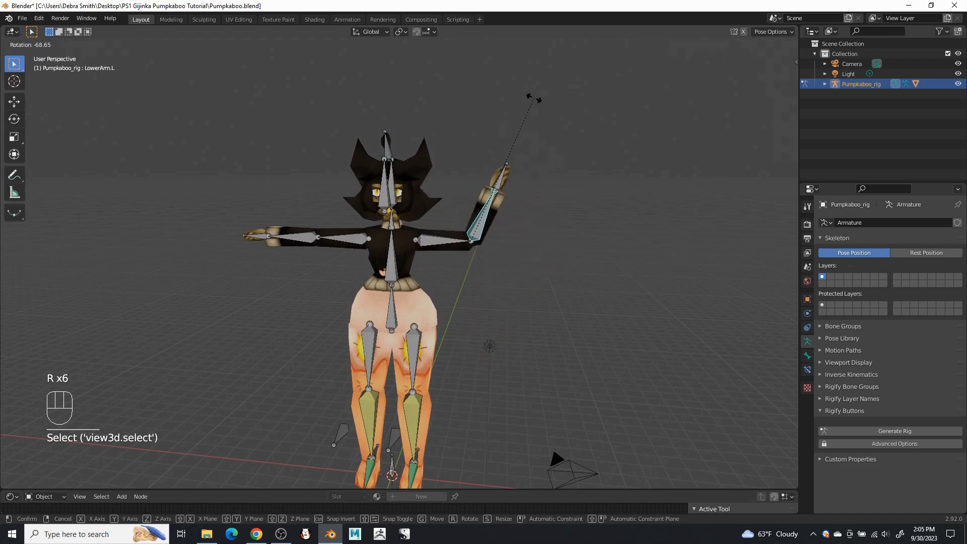
{"action": "right_click", "coordinate": [535, 97]}
{"action": "left_click", "coordinate": [543, 235]}
{"action": "key", "text": "r"}
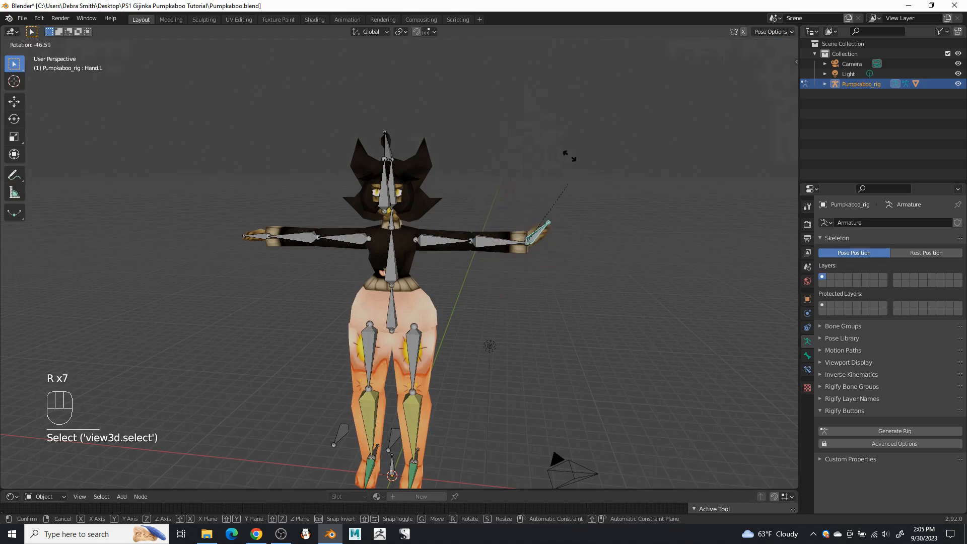
{"action": "right_click", "coordinate": [514, 183]}
- Test the right arm by rotating UpperArm.R, LowerArm.R and Hand.R one at a time, cancelling each rotation
{"action": "left_click", "coordinate": [356, 232]}
{"action": "key", "text": "r"}
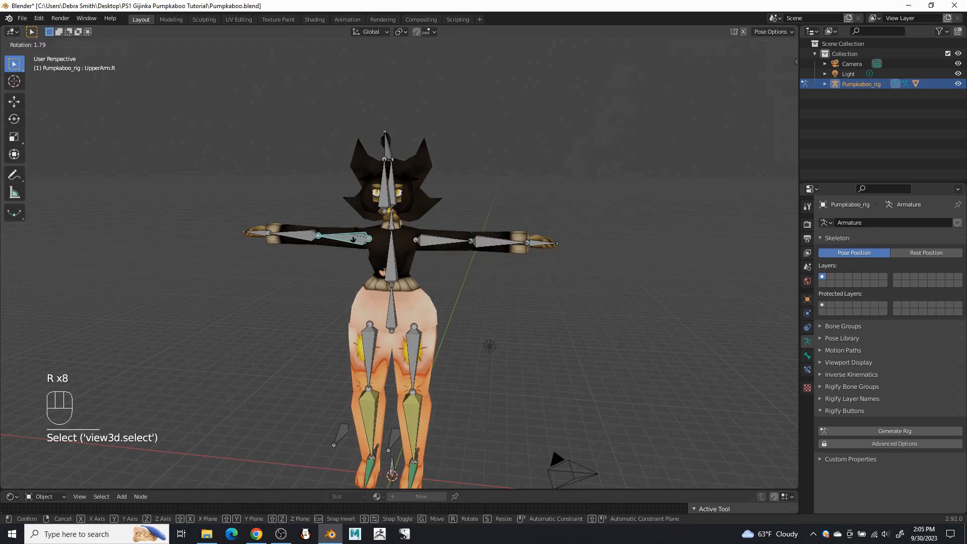
{"action": "right_click", "coordinate": [288, 225]}
{"action": "left_click", "coordinate": [287, 239]}
{"action": "key", "text": "r"}
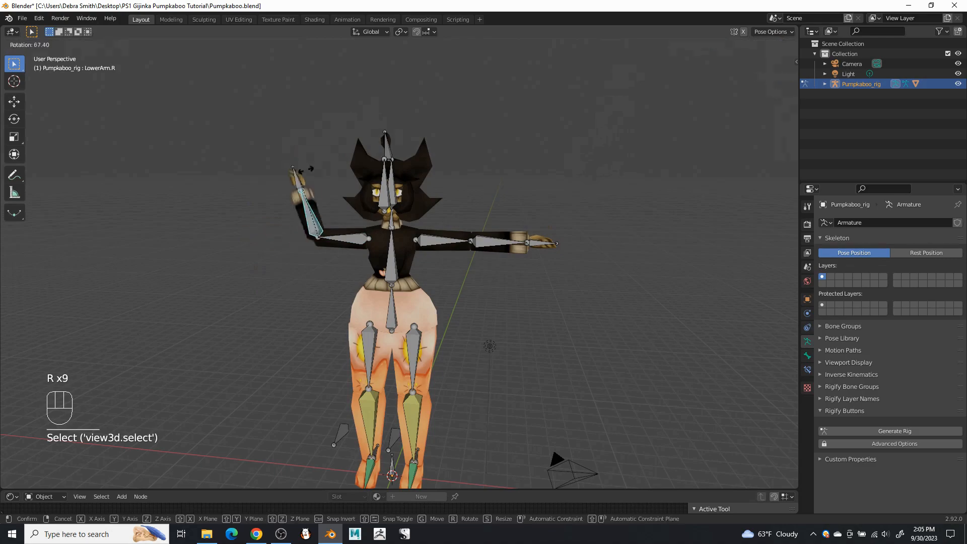
{"action": "right_click", "coordinate": [288, 121]}
{"action": "left_click", "coordinate": [253, 235]}
{"action": "key", "text": "r"}
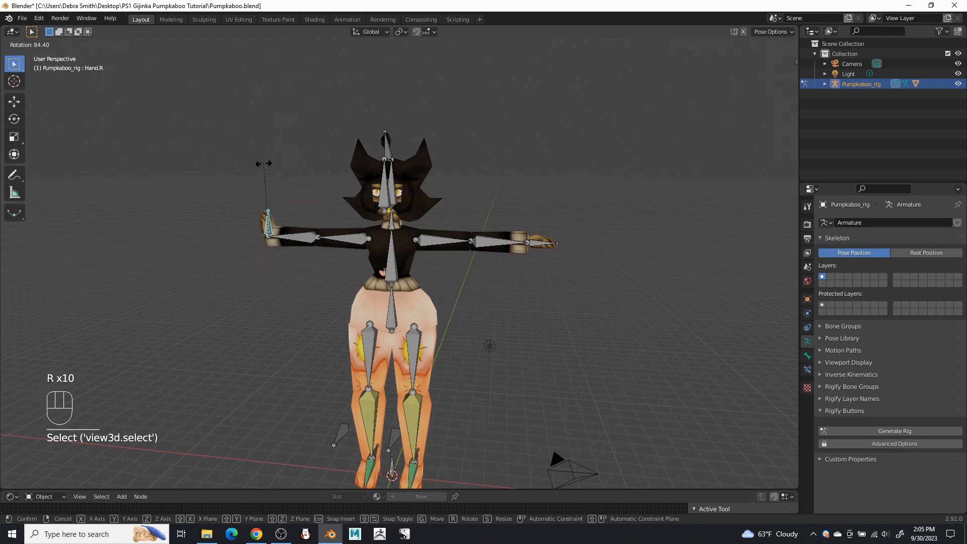
{"action": "right_click", "coordinate": [319, 210]}
- Test the legs by moving the left and right foot IK bones one at a time, cancelling each move
{"action": "middle_click_drag", "start_coordinate": [319, 210], "coordinate": [427, 333]}
{"action": "left_click", "coordinate": [418, 373]}
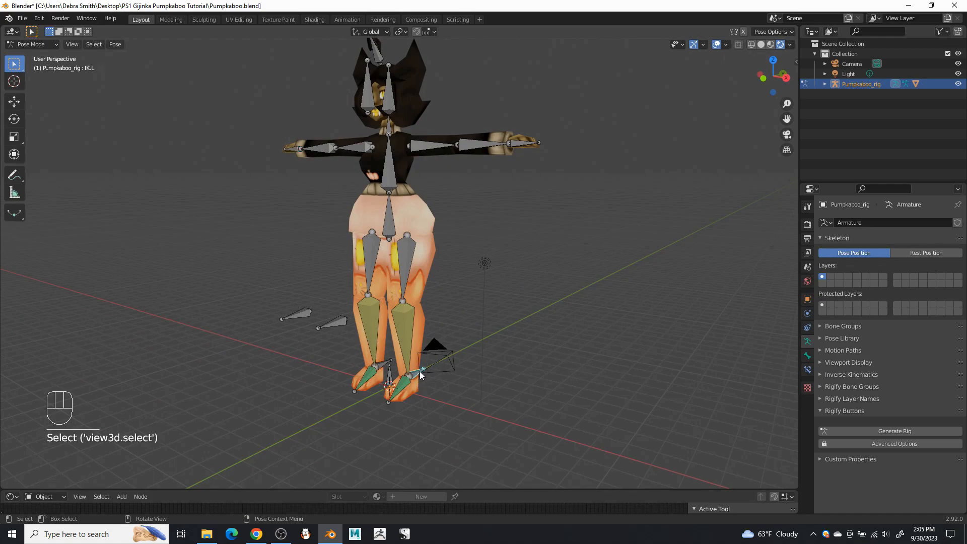
{"action": "key", "text": "g"}
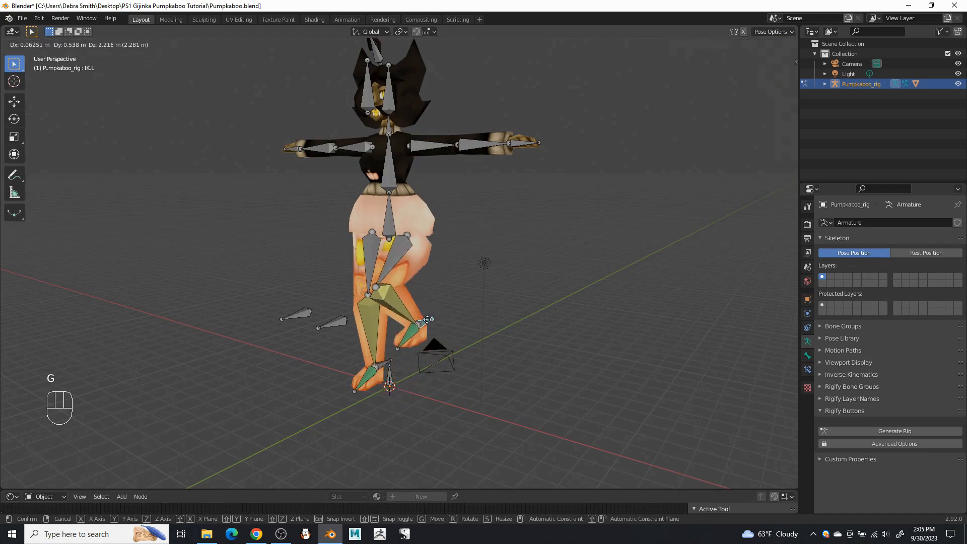
{"action": "right_click", "coordinate": [388, 364]}
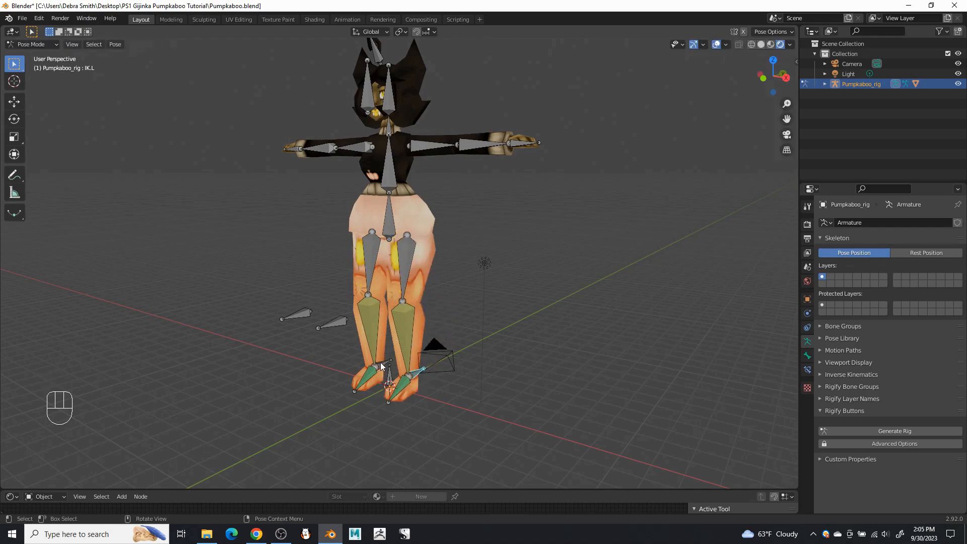
{"action": "left_click", "coordinate": [381, 366]}
{"action": "key", "text": "g"}
{"action": "right_click", "coordinate": [348, 306]}
- Return the rig to Object Mode, clear the selection and hide Pumpkaboo_rig
{"action": "left_click_drag", "start_coordinate": [540, 294], "coordinate": [545, 294]}
{"action": "middle_click_drag", "start_coordinate": [544, 294], "coordinate": [542, 335]}
{"action": "left_click", "coordinate": [34, 44]}
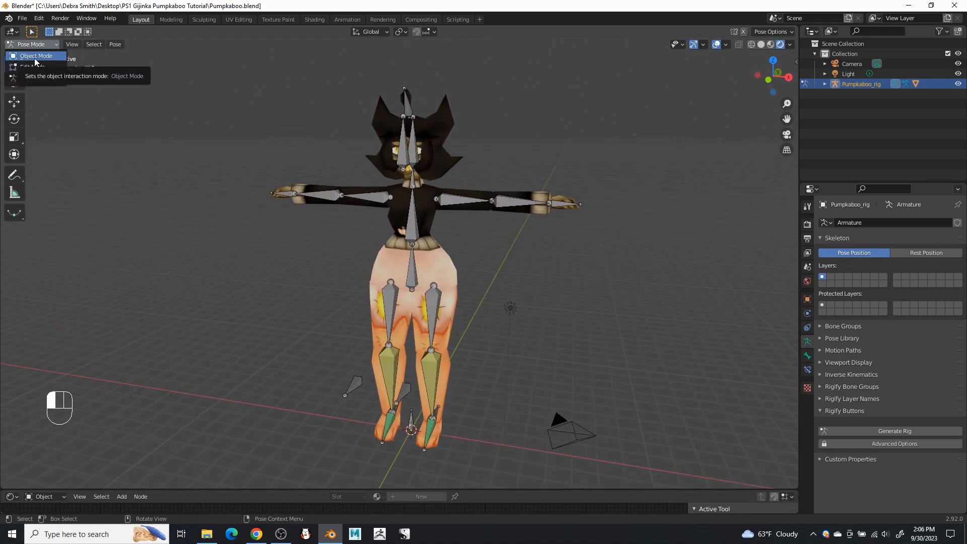
{"action": "left_click", "coordinate": [34, 57]}
{"action": "left_click", "coordinate": [493, 266]}
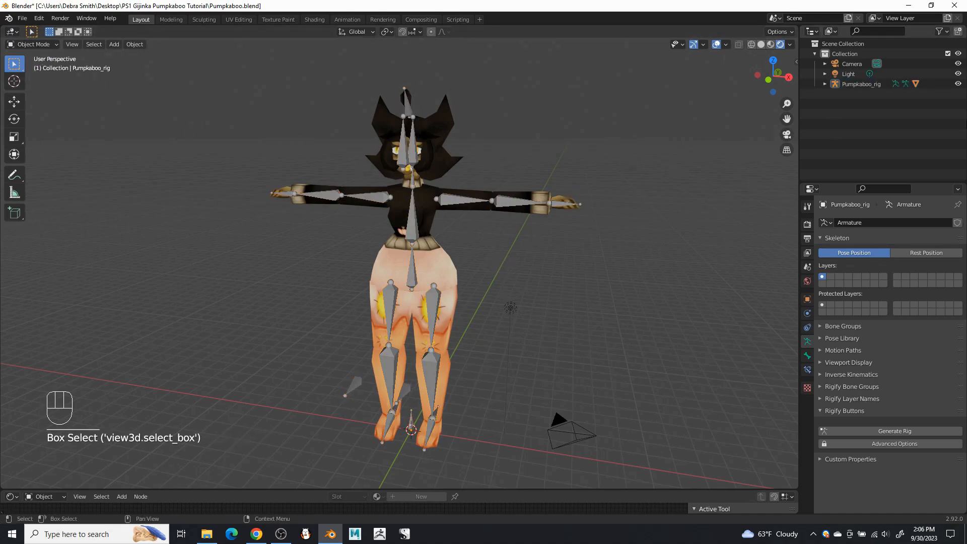
{"action": "left_click", "coordinate": [958, 83]}
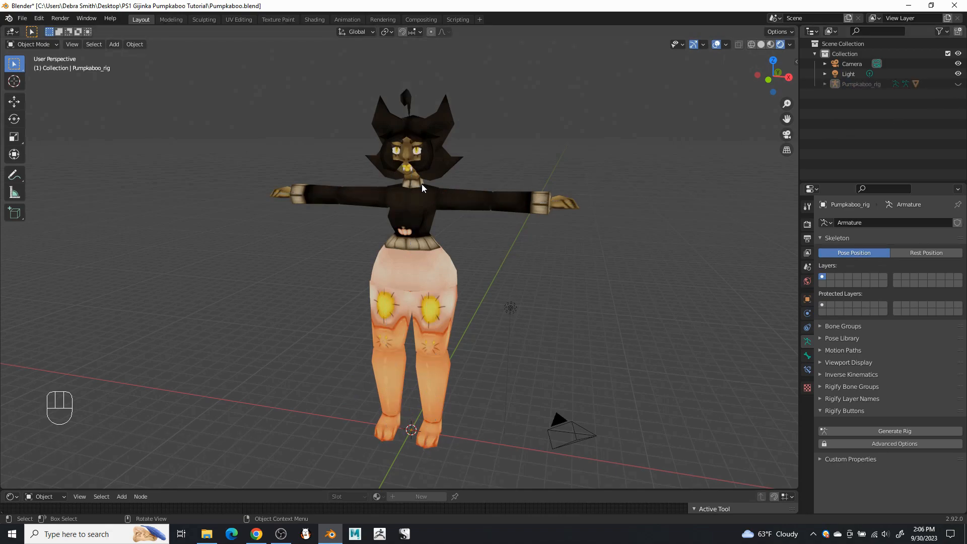
- Select Pumpkaboo_mesh with its face in close view and display its modifiers
{"action": "scroll", "coordinate": [386, 216], "scroll_direction": "up", "scroll_amount": 5}
{"action": "middle_click_drag", "start_coordinate": [412, 218], "coordinate": [435, 255], "text": "shift"}
{"action": "scroll", "coordinate": [442, 256], "scroll_direction": "up", "scroll_amount": 1}
{"action": "left_click", "coordinate": [436, 257]}
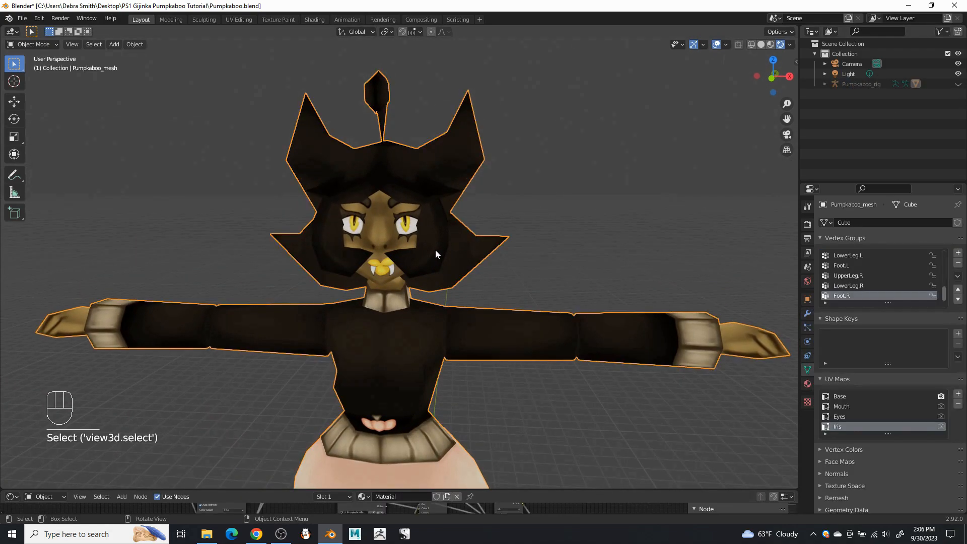
{"action": "scroll", "coordinate": [456, 247], "scroll_direction": "up", "scroll_amount": 2}
{"action": "scroll", "coordinate": [458, 240], "scroll_direction": "down", "scroll_amount": 1}
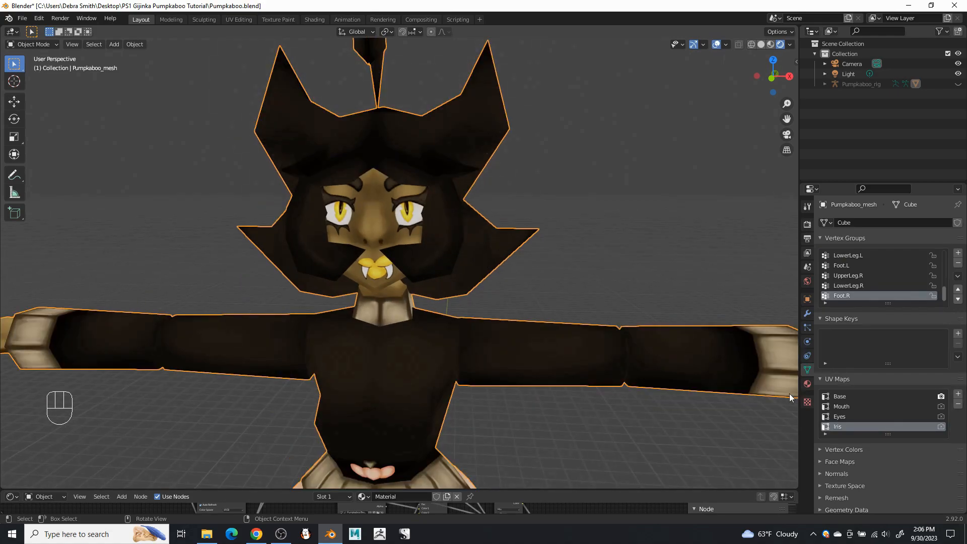
{"action": "left_click", "coordinate": [455, 257]}
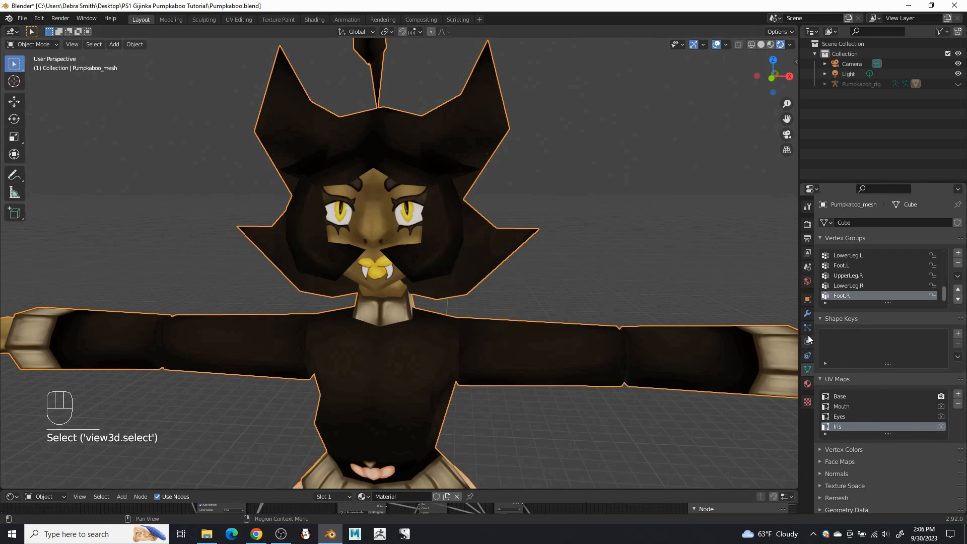
{"action": "left_click", "coordinate": [807, 315]}
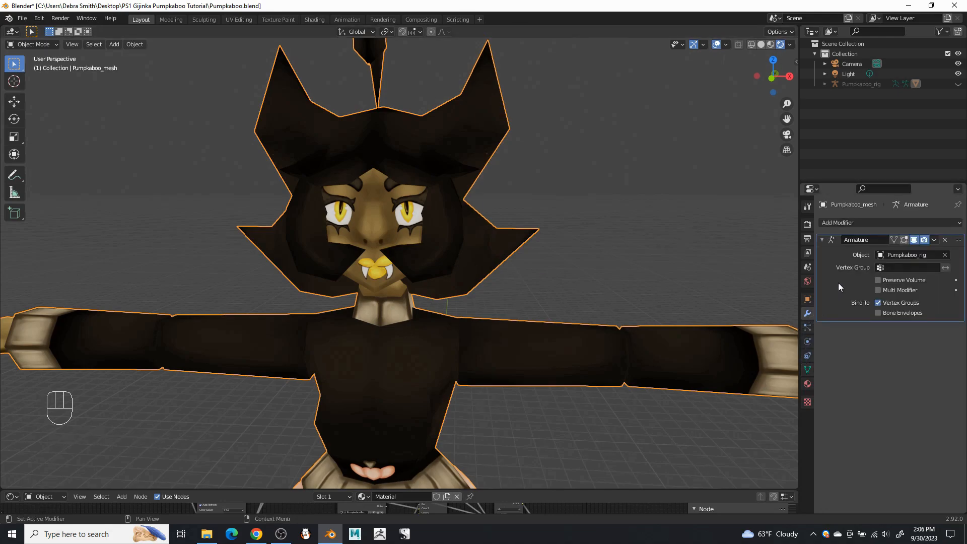
- Add a UV Warp modifier to Pumpkaboo_mesh and assign it the Iris UV layer
{"action": "left_click", "coordinate": [856, 224]}
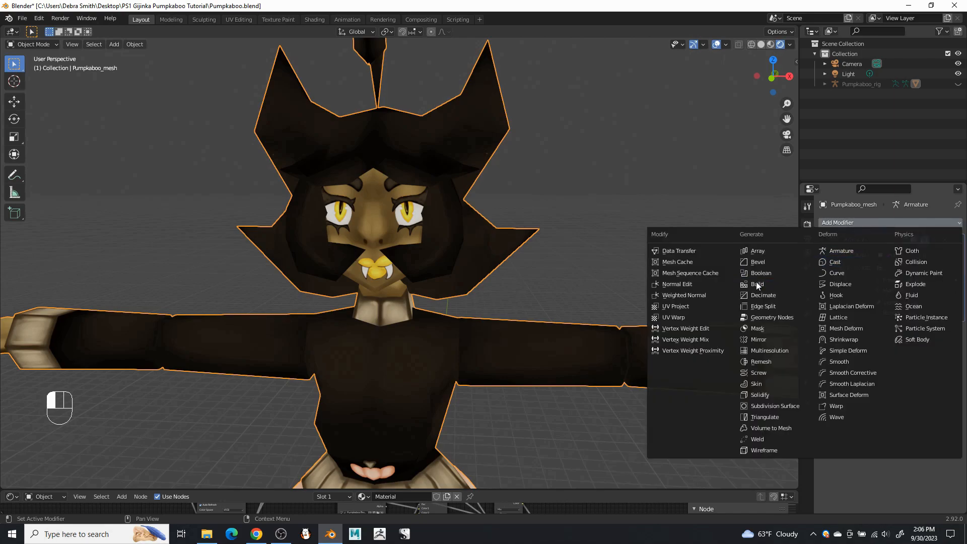
{"action": "left_click", "coordinate": [682, 317]}
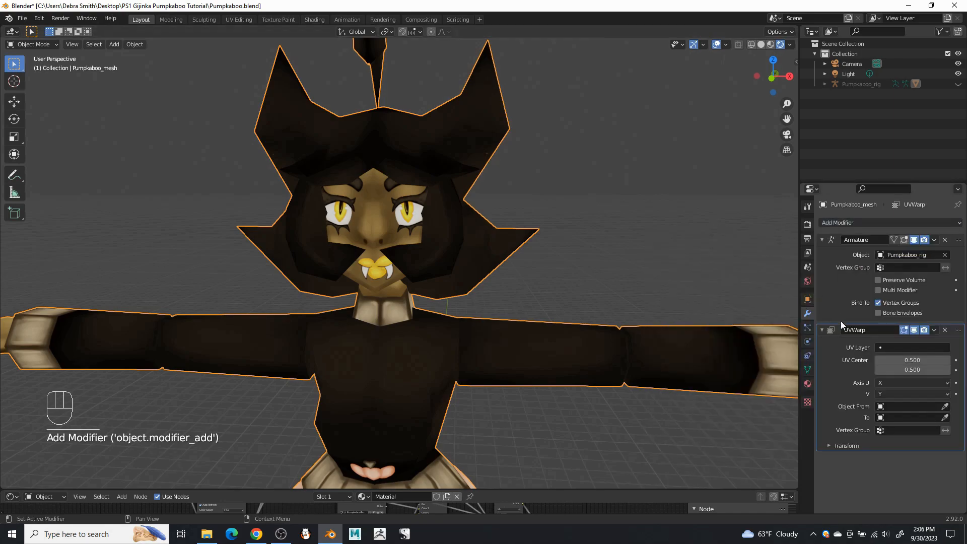
{"action": "left_click", "coordinate": [884, 347]}
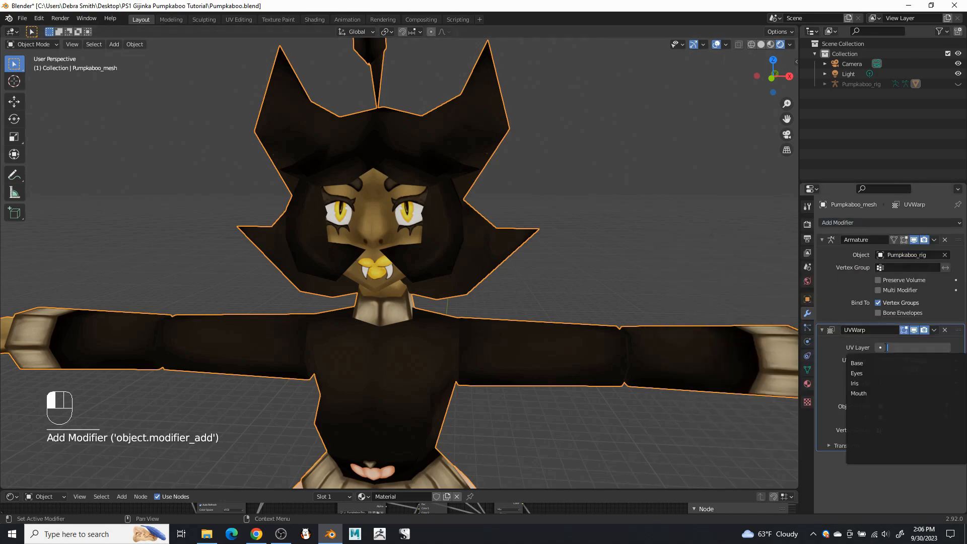
{"action": "left_click", "coordinate": [862, 384]}
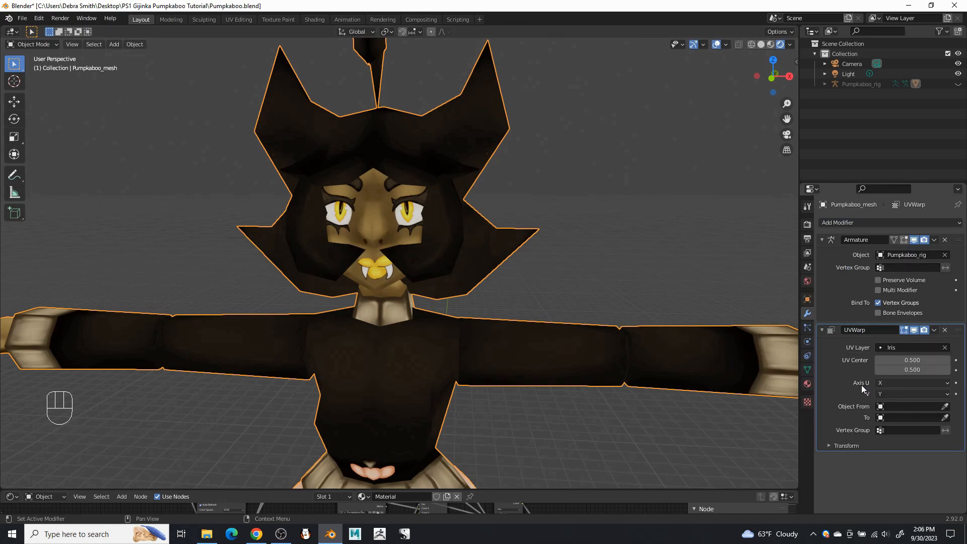
- Set the UV Warp to go from Pumpkaboo_rig's Head bone to Pumpkaboo_rig's Eyes bone
{"action": "left_click", "coordinate": [880, 407]}
{"action": "left_click", "coordinate": [889, 451]}
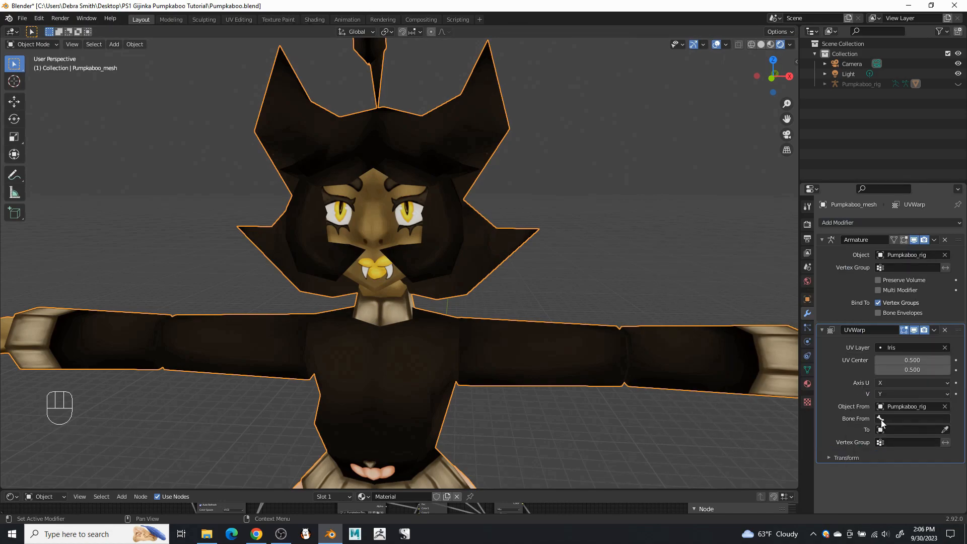
{"action": "left_click", "coordinate": [881, 419]}
{"action": "left_click", "coordinate": [886, 381]}
{"action": "left_click", "coordinate": [882, 429]}
{"action": "left_click", "coordinate": [889, 355]}
{"action": "left_click", "coordinate": [884, 441]}
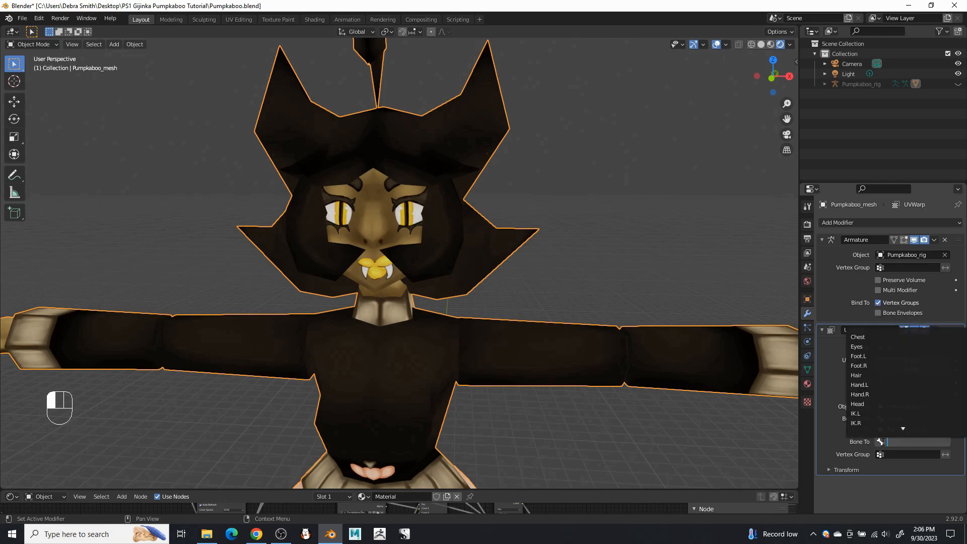
{"action": "left_click", "coordinate": [858, 347]}
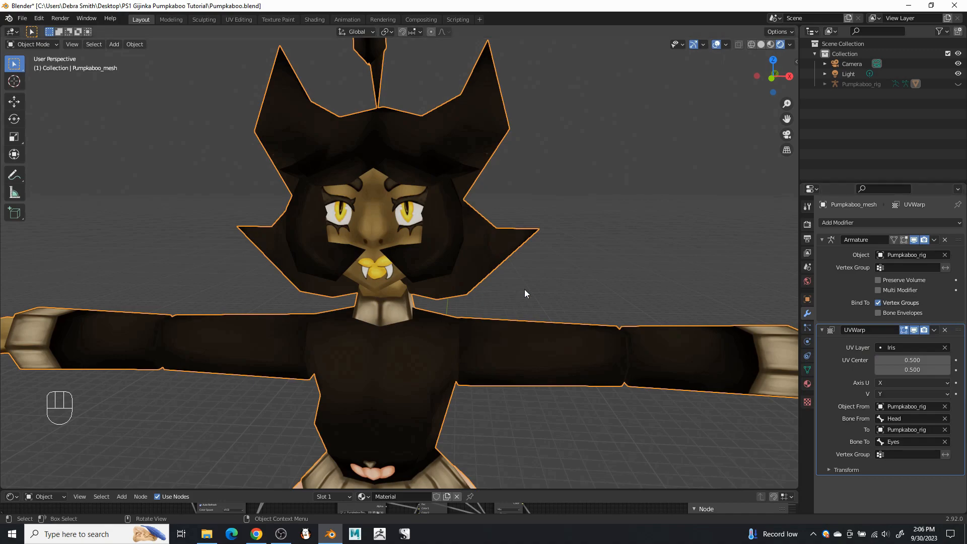
- Unhide Pumpkaboo_rig, put it in Pose Mode and select the Eyes bone
{"action": "left_click", "coordinate": [958, 84]}
{"action": "left_click", "coordinate": [342, 188]}
{"action": "left_click", "coordinate": [54, 44]}
{"action": "left_click", "coordinate": [53, 78]}
{"action": "left_click", "coordinate": [374, 230]}
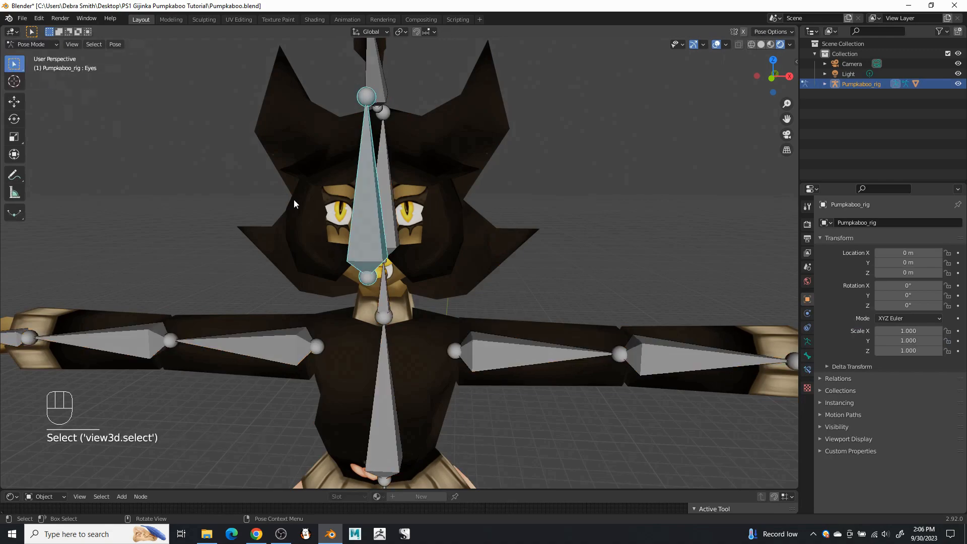
- Test the iris warp by moving the Eyes bone up about 4.3 m on Z, and clear its user transforms
{"action": "left_click", "coordinate": [14, 104]}
{"action": "left_click_drag", "start_coordinate": [368, 234], "coordinate": [365, 272]}
{"action": "scroll", "coordinate": [492, 271], "scroll_direction": "down", "scroll_amount": 4}
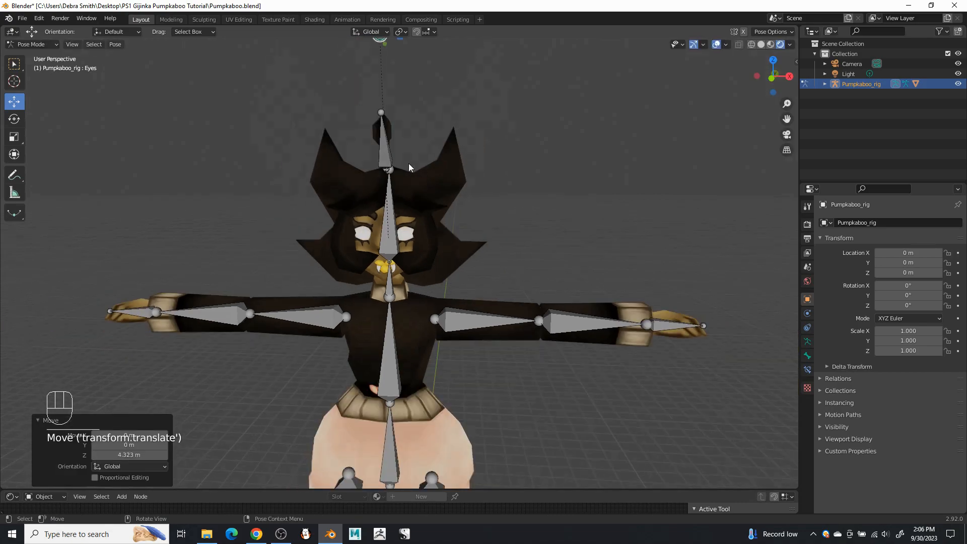
{"action": "right_click", "coordinate": [391, 82]}
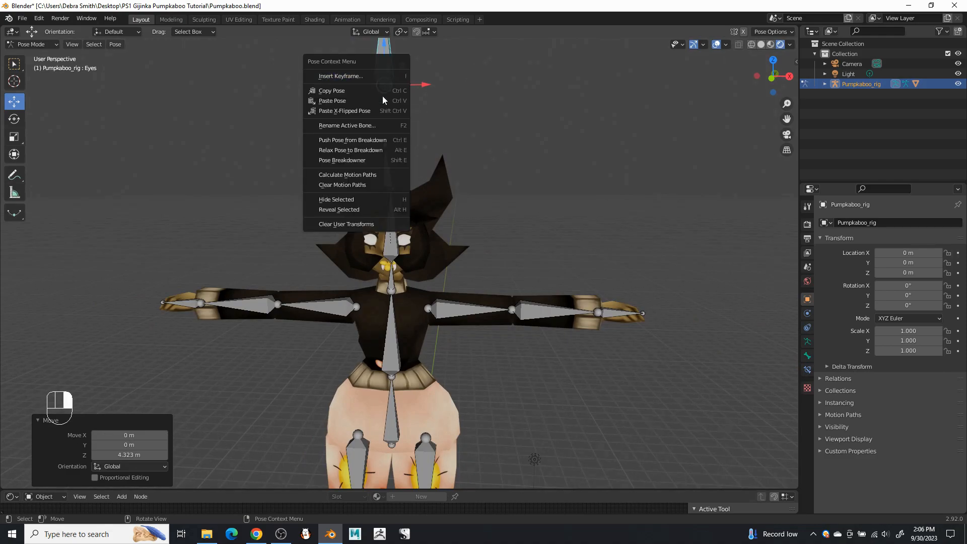
{"action": "left_click", "coordinate": [341, 222]}
{"action": "scroll", "coordinate": [449, 246], "scroll_direction": "up", "scroll_amount": 2}
{"action": "scroll", "coordinate": [449, 245], "scroll_direction": "up", "scroll_amount": 2}
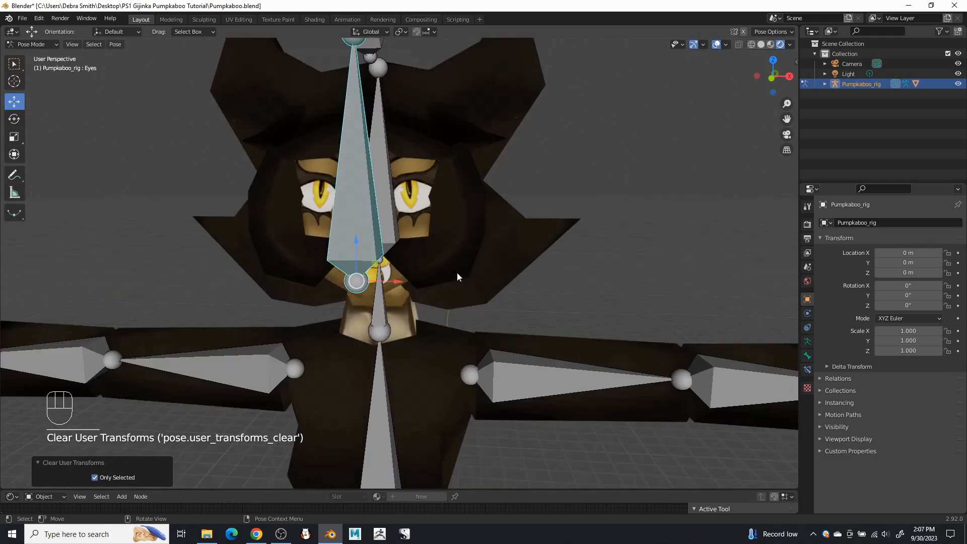
- Return to Object Mode, select Pumpkaboo_mesh and set the PumpkabooIrisTex.png texture node's extension to Clip
{"action": "left_click", "coordinate": [31, 44]}
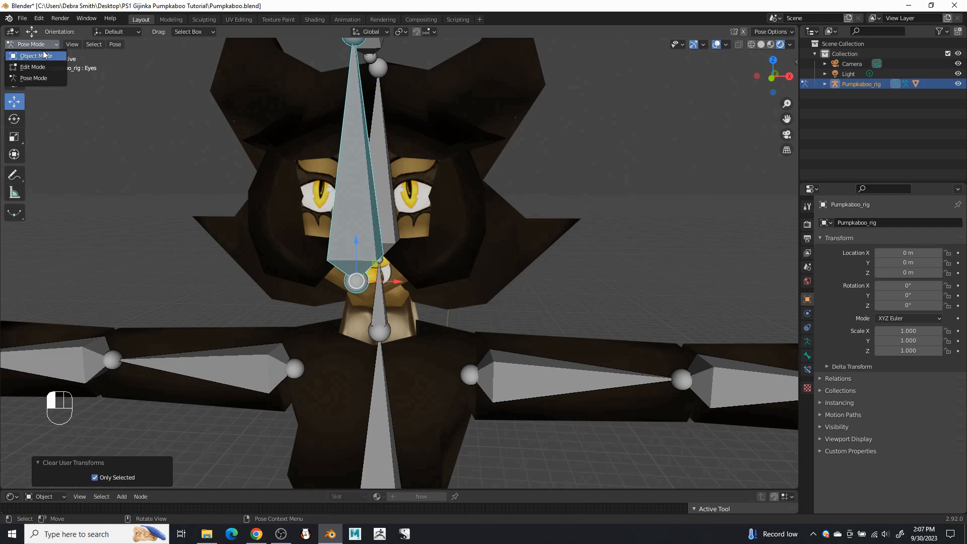
{"action": "left_click", "coordinate": [25, 53]}
{"action": "left_click", "coordinate": [536, 410]}
{"action": "left_click_drag", "start_coordinate": [535, 491], "coordinate": [533, 243]}
{"action": "scroll", "coordinate": [221, 478], "scroll_direction": "up", "scroll_amount": 4}
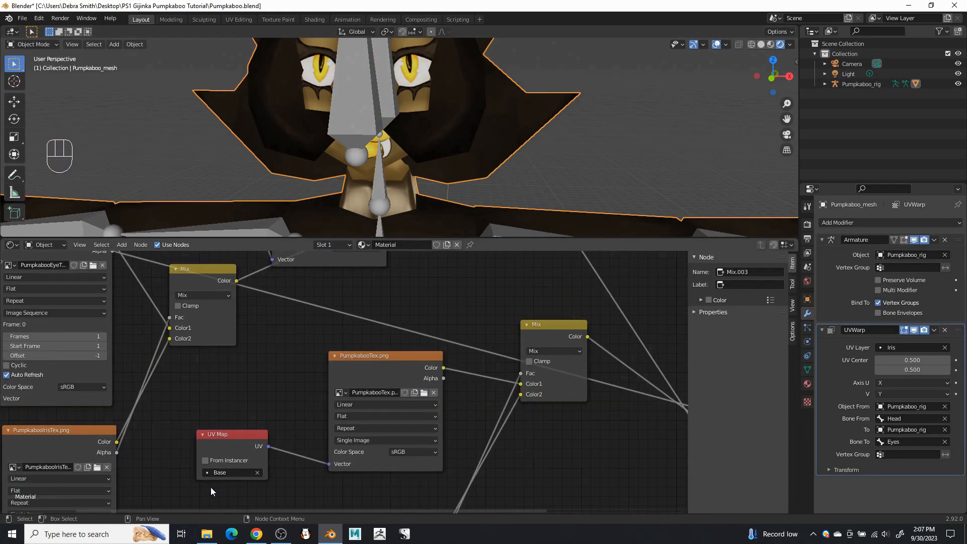
{"action": "middle_click_drag", "start_coordinate": [493, 367], "coordinate": [413, 324]}
{"action": "scroll", "coordinate": [388, 362], "scroll_direction": "up", "scroll_amount": 2}
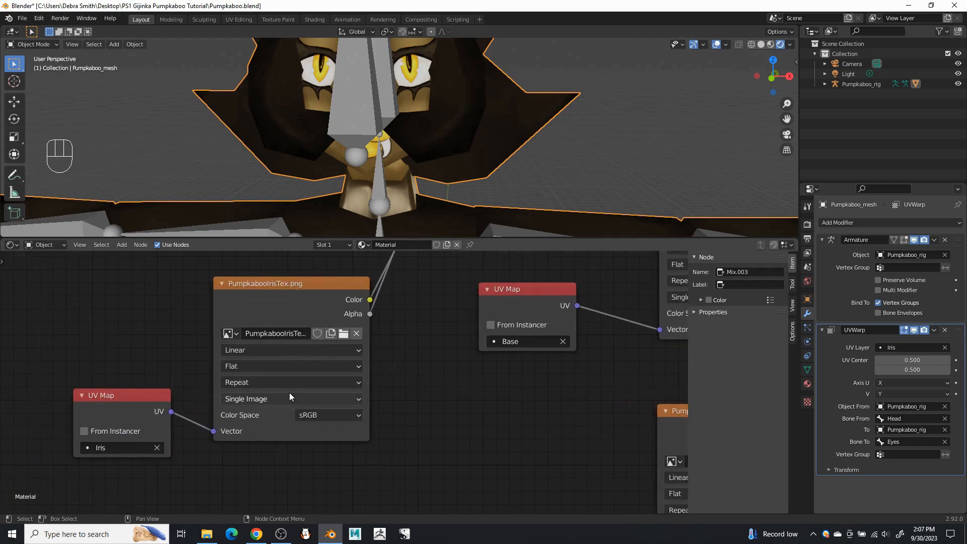
{"action": "left_click", "coordinate": [271, 385]}
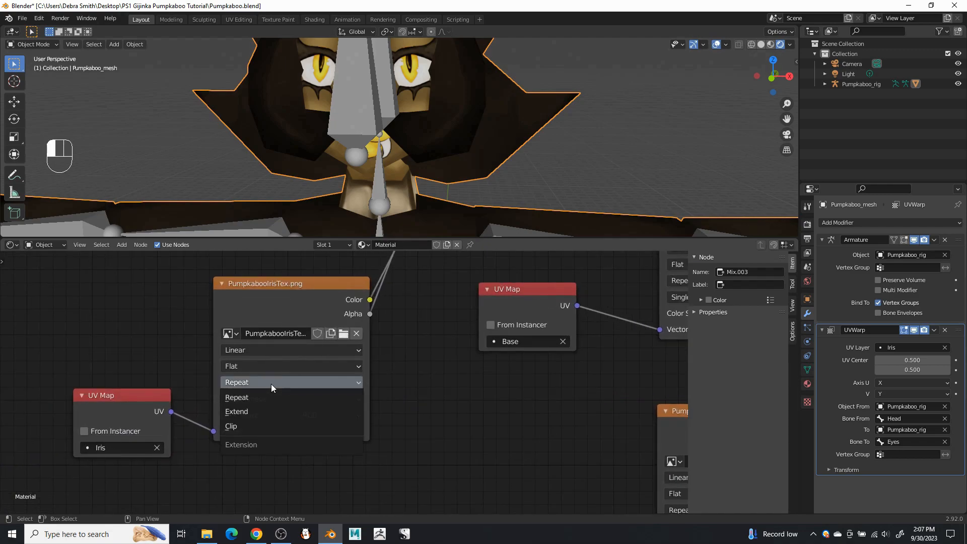
{"action": "left_click", "coordinate": [254, 428]}
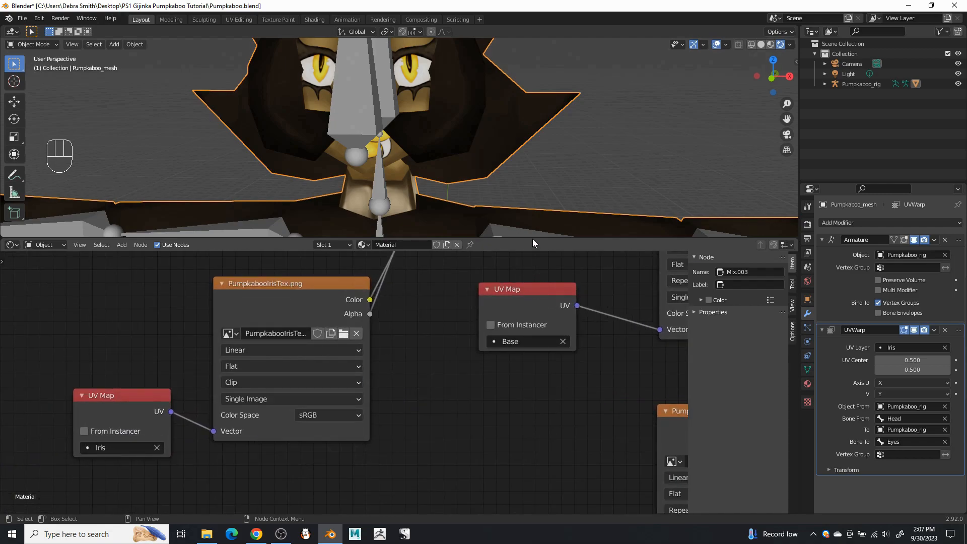
{"action": "left_click_drag", "start_coordinate": [532, 239], "coordinate": [534, 429]}
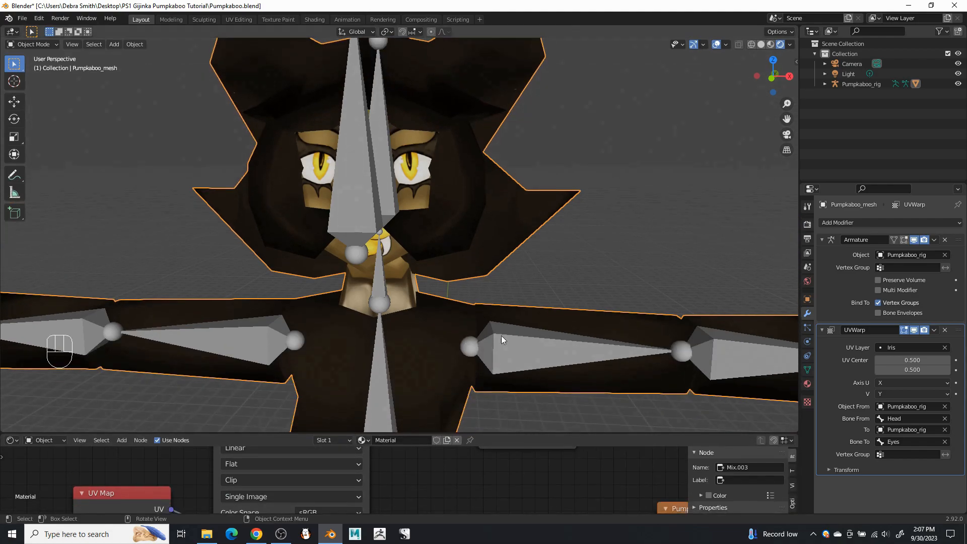
- Test the clipped iris texture in Pose Mode by moving the Eyes bone up about 4.5 m, and clear its user transforms
{"action": "scroll", "coordinate": [384, 220], "scroll_direction": "down", "scroll_amount": 3}
{"action": "left_click", "coordinate": [378, 228]}
{"action": "left_click", "coordinate": [58, 44]}
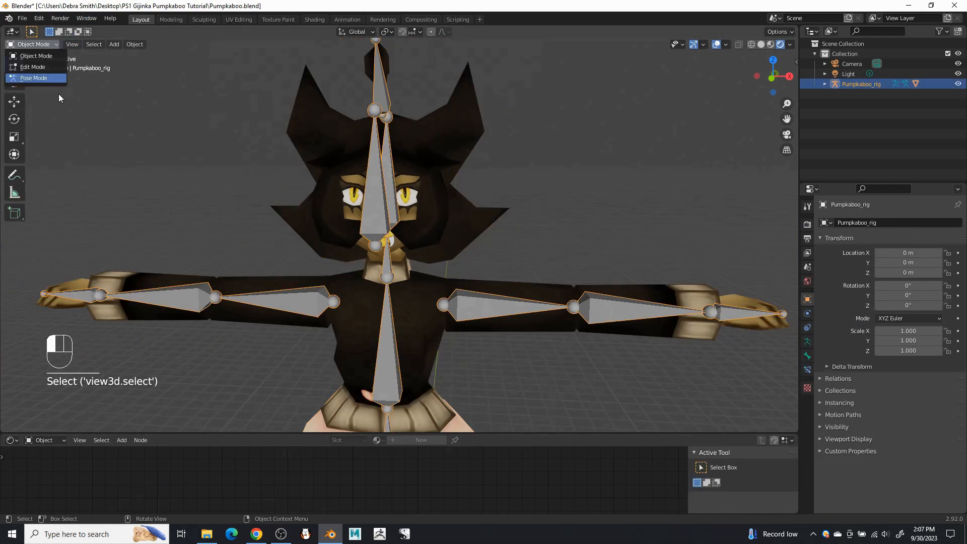
{"action": "left_click", "coordinate": [45, 78]}
{"action": "left_click_drag", "start_coordinate": [372, 181], "coordinate": [380, 30]}
{"action": "scroll", "coordinate": [488, 132], "scroll_direction": "down", "scroll_amount": 2}
{"action": "scroll", "coordinate": [488, 133], "scroll_direction": "down", "scroll_amount": 2}
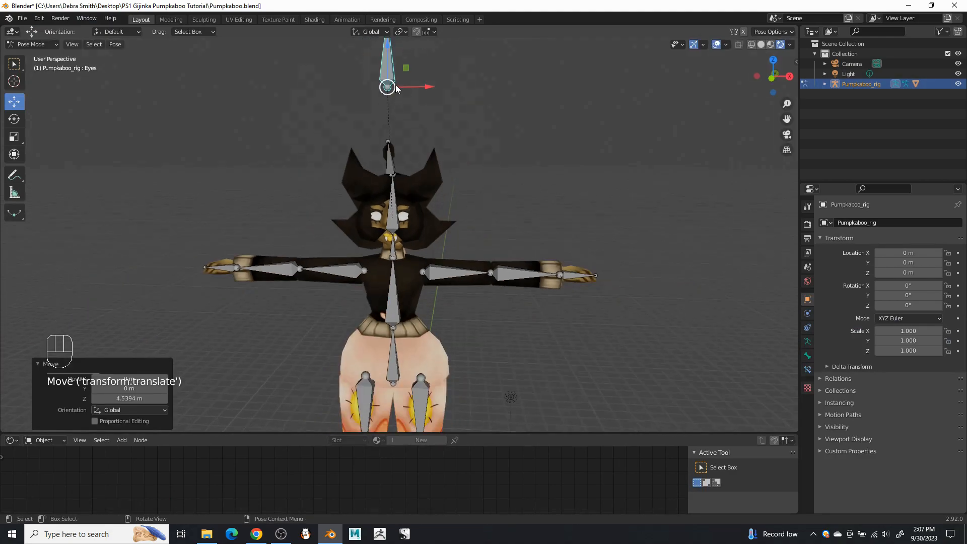
{"action": "right_click", "coordinate": [394, 85]}
{"action": "left_click", "coordinate": [365, 187]}
{"action": "scroll", "coordinate": [497, 222], "scroll_direction": "up", "scroll_amount": 3}
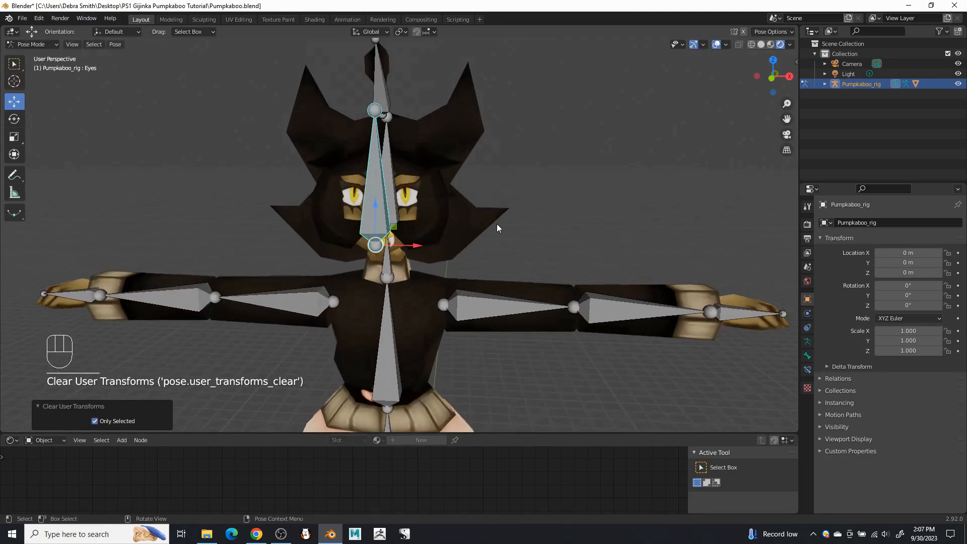
- Return the rig to Object Mode, hide Pumpkaboo_rig and keep it as the active object
{"action": "left_click", "coordinate": [526, 265]}
{"action": "scroll", "coordinate": [511, 265], "scroll_direction": "up", "scroll_amount": 3}
{"action": "middle_click_drag", "start_coordinate": [510, 266], "coordinate": [466, 256]}
{"action": "left_click", "coordinate": [48, 45]}
{"action": "left_click", "coordinate": [30, 23]}
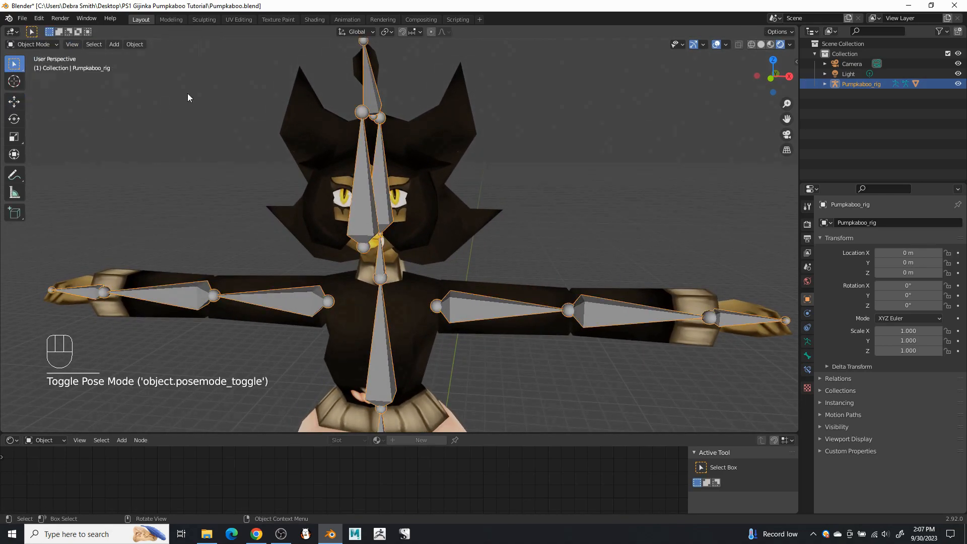
{"action": "left_click", "coordinate": [958, 83]}
{"action": "left_click", "coordinate": [870, 85]}
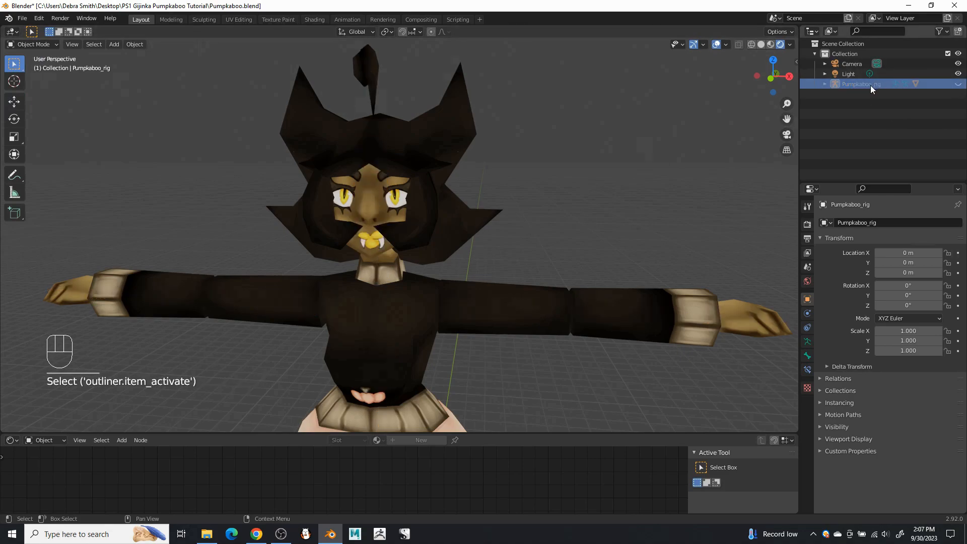
{"action": "left_click", "coordinate": [853, 83]}
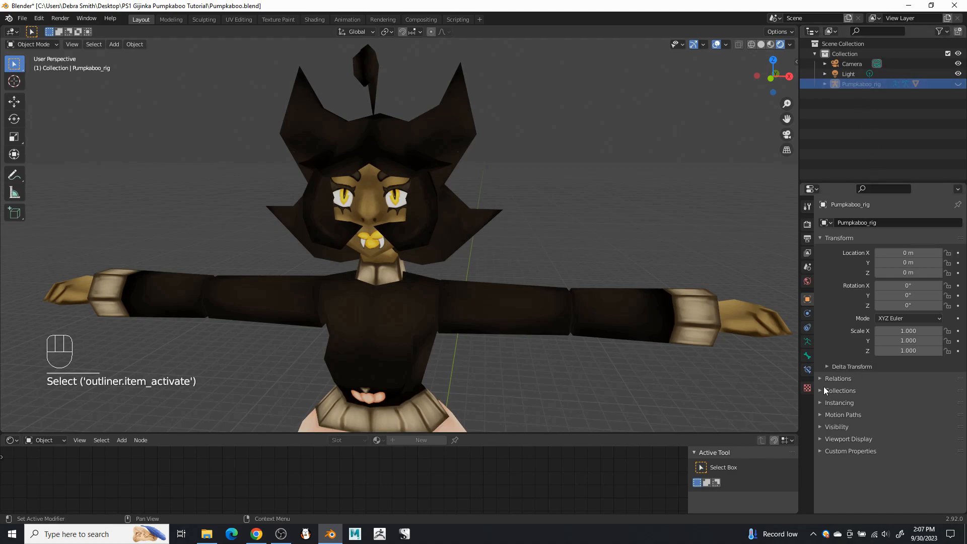
- Add two custom properties to the armature data of Pumpkaboo_rig
{"action": "left_click", "coordinate": [808, 343]}
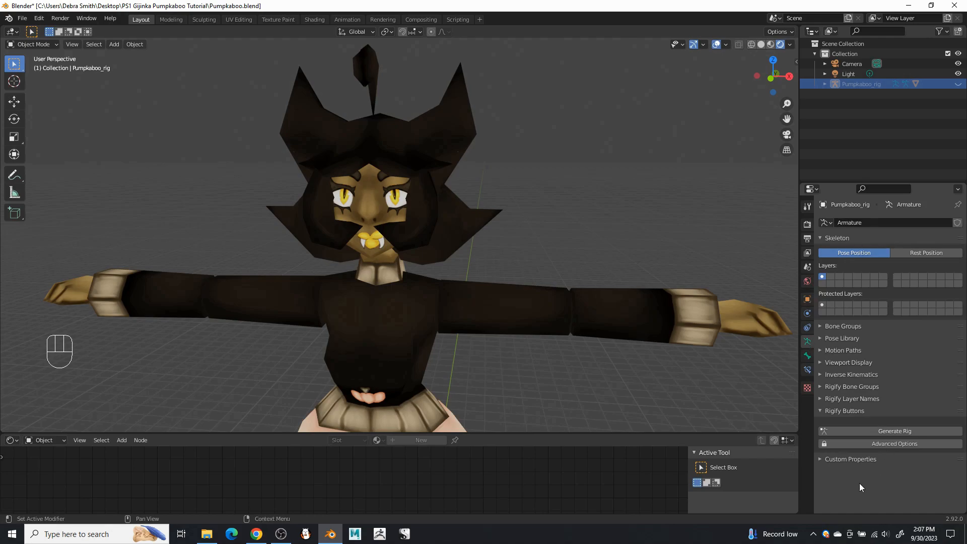
{"action": "left_click", "coordinate": [844, 459]}
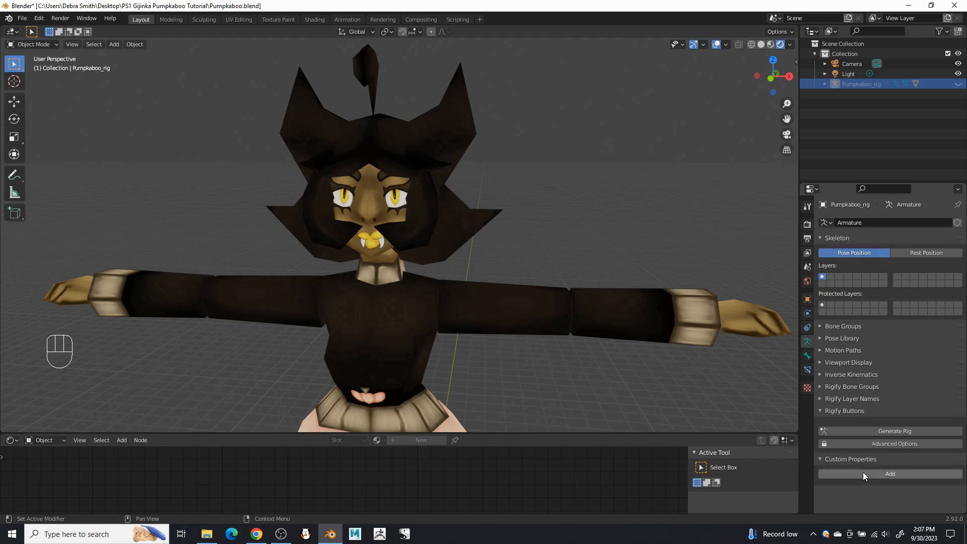
{"action": "left_click", "coordinate": [862, 473]}
{"action": "left_click", "coordinate": [863, 473]}
{"action": "scroll", "coordinate": [864, 484], "scroll_direction": "down", "scroll_amount": 1}
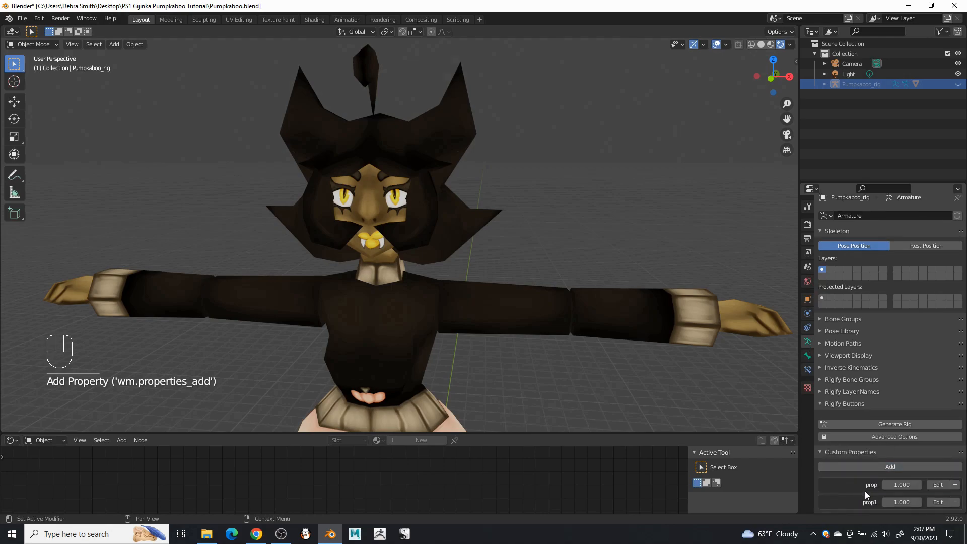
- Name the first custom property Eyes and set its property value and default value to -1
{"action": "left_click", "coordinate": [937, 485]}
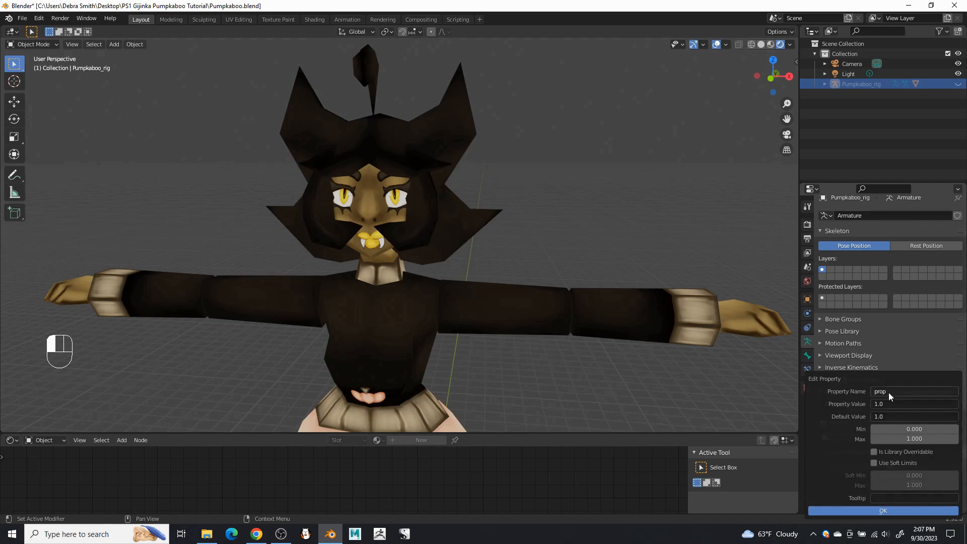
{"action": "type", "text": "Eyes"}
{"action": "key", "text": "Return"}
{"action": "left_click", "coordinate": [887, 405]}
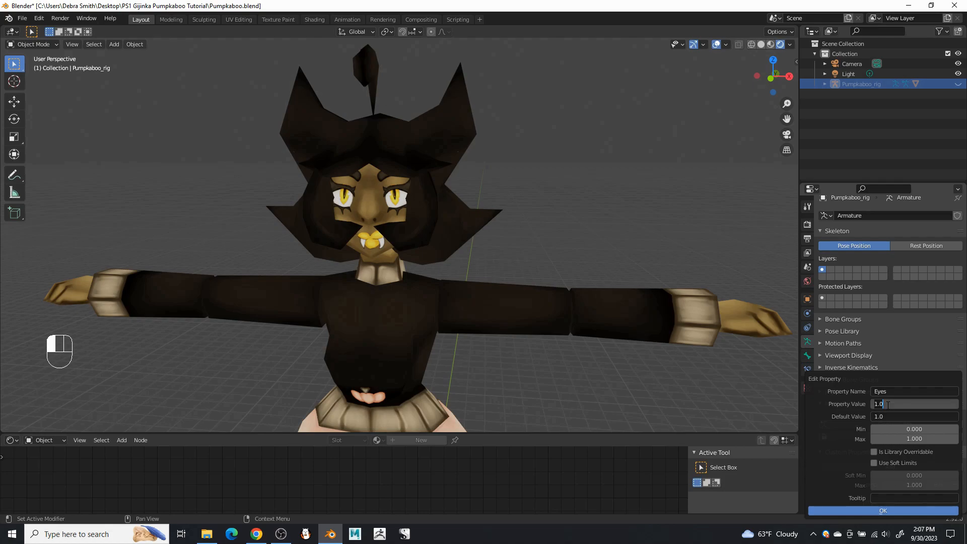
{"action": "type", "text": "-1"}
{"action": "key", "text": "Return"}
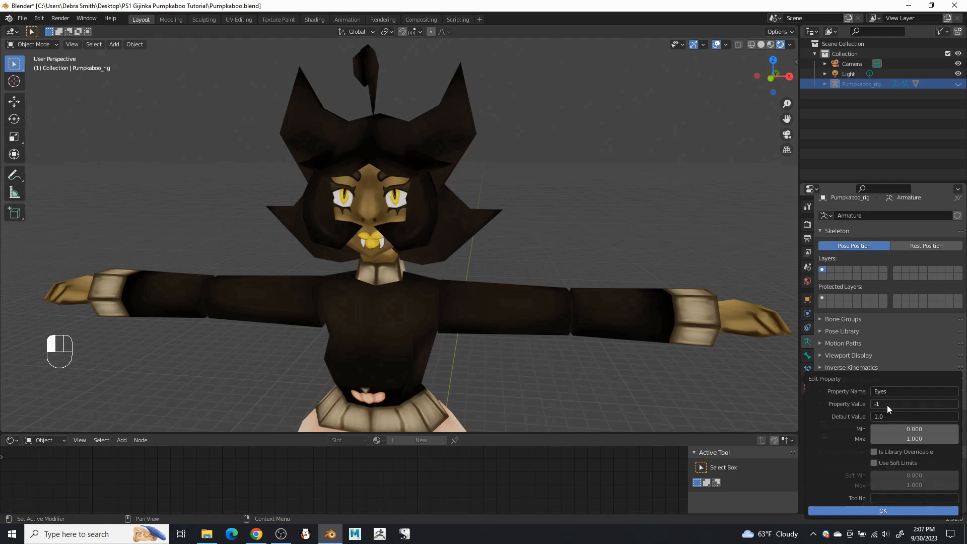
{"action": "left_click", "coordinate": [890, 417]}
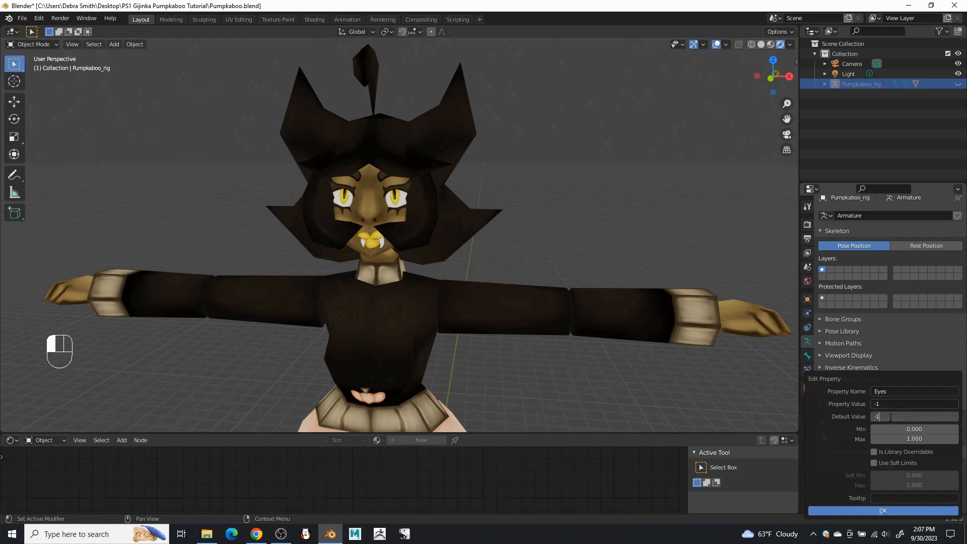
{"action": "type", "text": "-1"}
{"action": "key", "text": "Return"}
- Set the Eyes property's minimum to -1 and maximum to 1000, and apply the property edits
{"action": "left_click", "coordinate": [910, 429]}
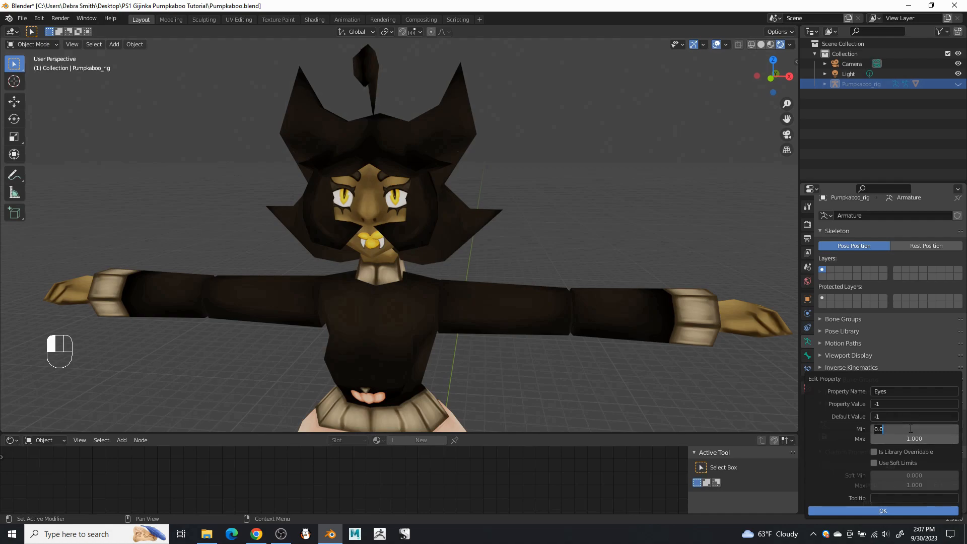
{"action": "type", "text": "-1"}
{"action": "key", "text": "Return"}
{"action": "left_click", "coordinate": [913, 439]}
{"action": "key", "text": "Return"}
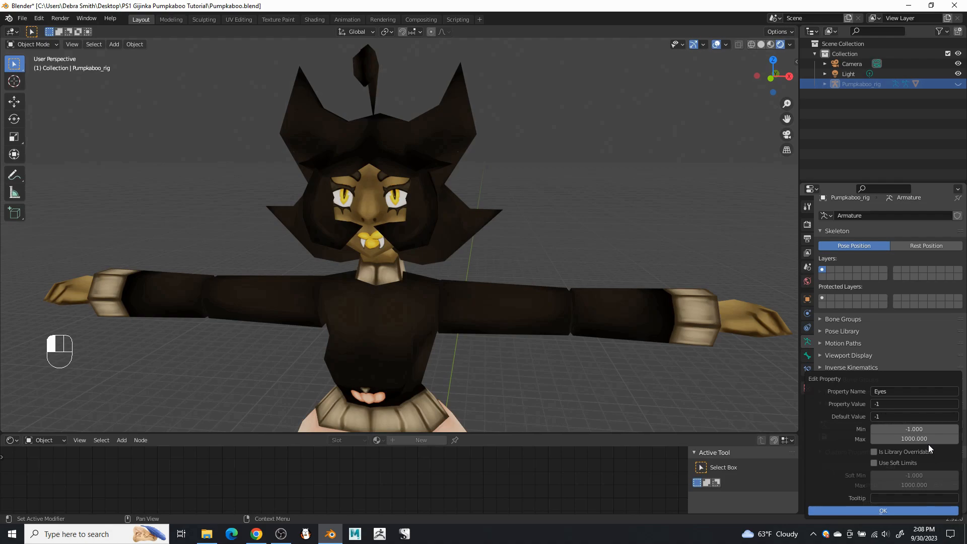
{"action": "left_click", "coordinate": [872, 512]}
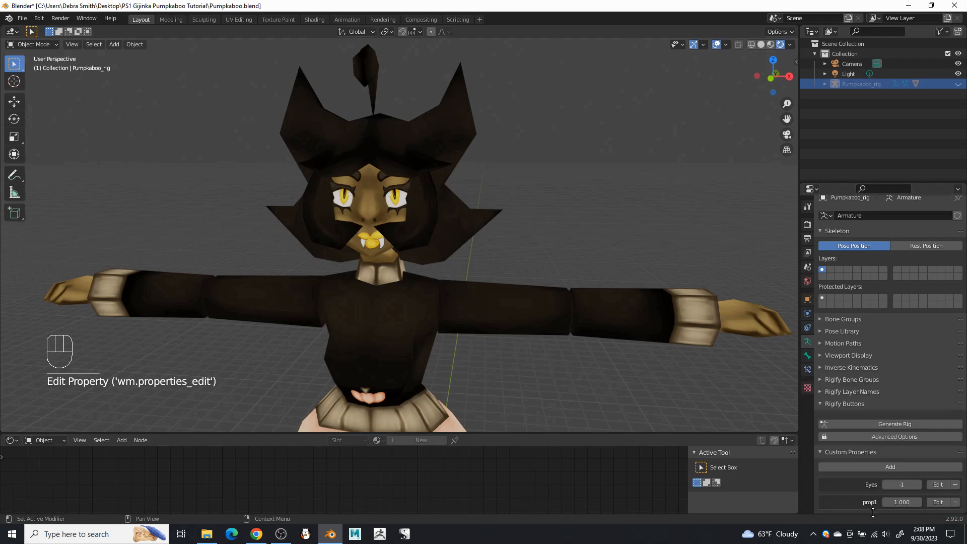
- Rename the custom property prop1 to Mouth and set its property value and default value to -1
{"action": "left_click", "coordinate": [934, 505]}
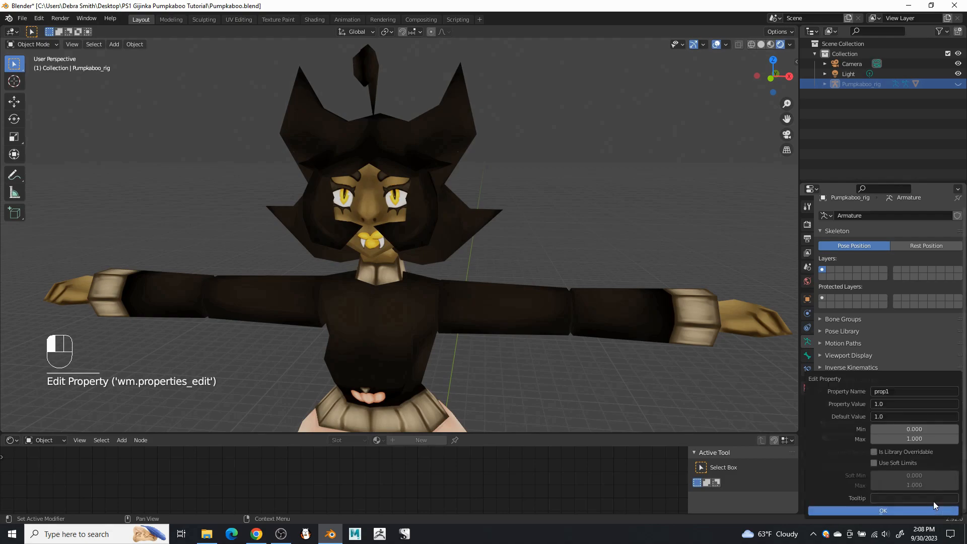
{"action": "left_click", "coordinate": [901, 391]}
{"action": "type", "text": "Mouth"}
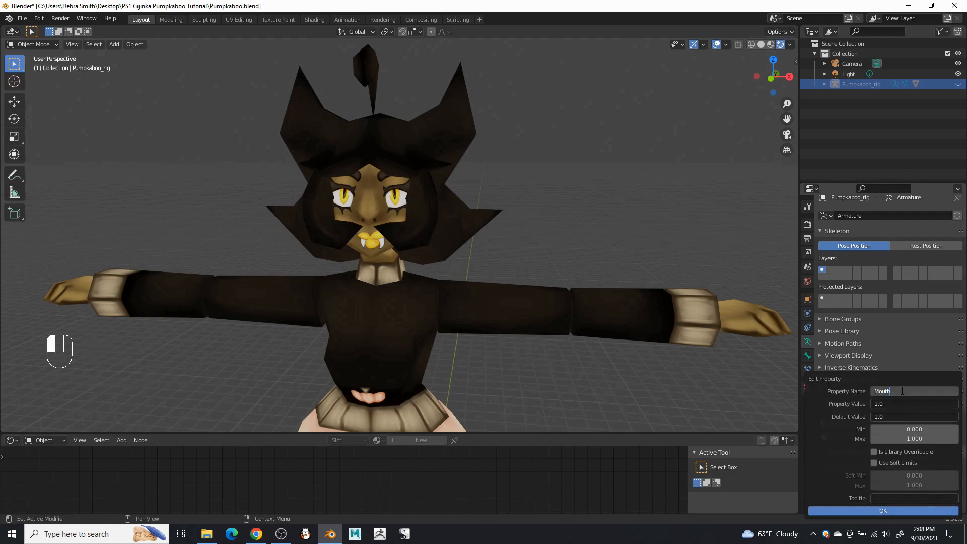
{"action": "key", "text": "Return"}
{"action": "left_click", "coordinate": [893, 404]}
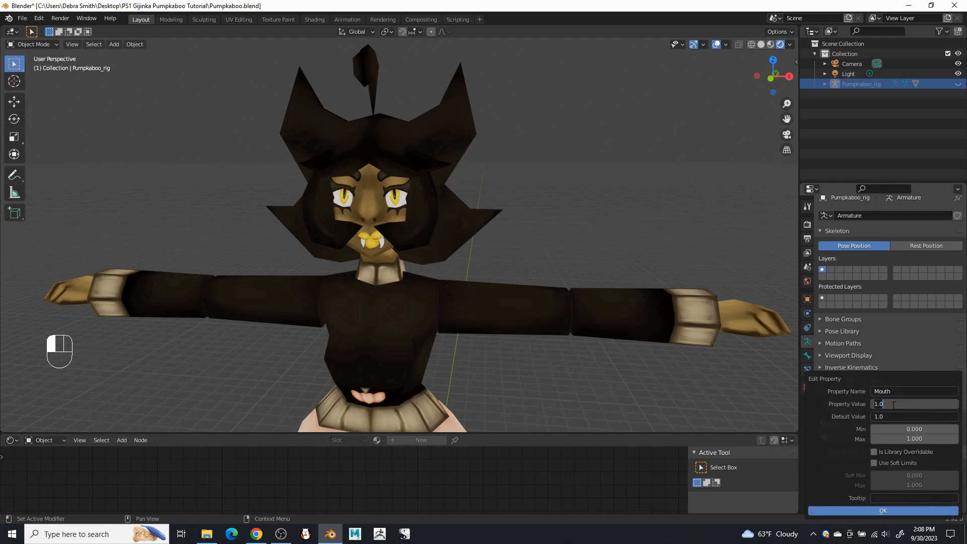
{"action": "type", "text": "-1"}
{"action": "key", "text": "Return"}
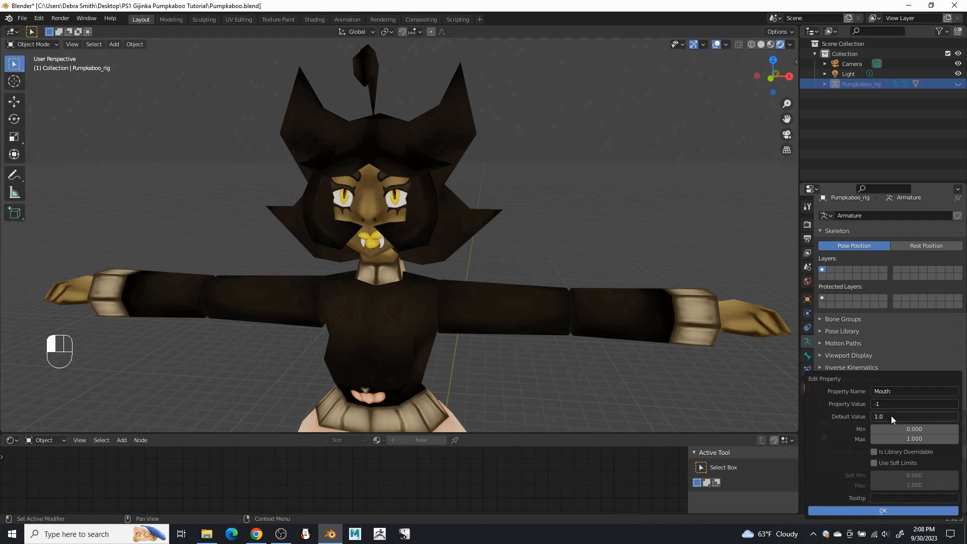
{"action": "left_click", "coordinate": [891, 416]}
{"action": "type", "text": "-1"}
{"action": "key", "text": "Return"}
- Set the Mouth property's minimum to -1, raise its maximum and apply the property edits
{"action": "left_click", "coordinate": [915, 428]}
{"action": "type", "text": "-1"}
{"action": "key", "text": "Return"}
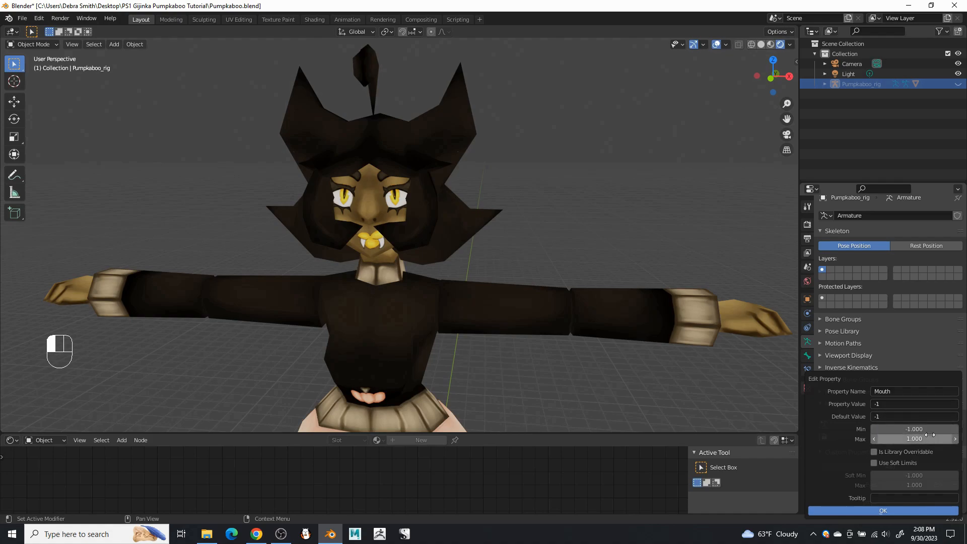
{"action": "left_click", "coordinate": [923, 438]}
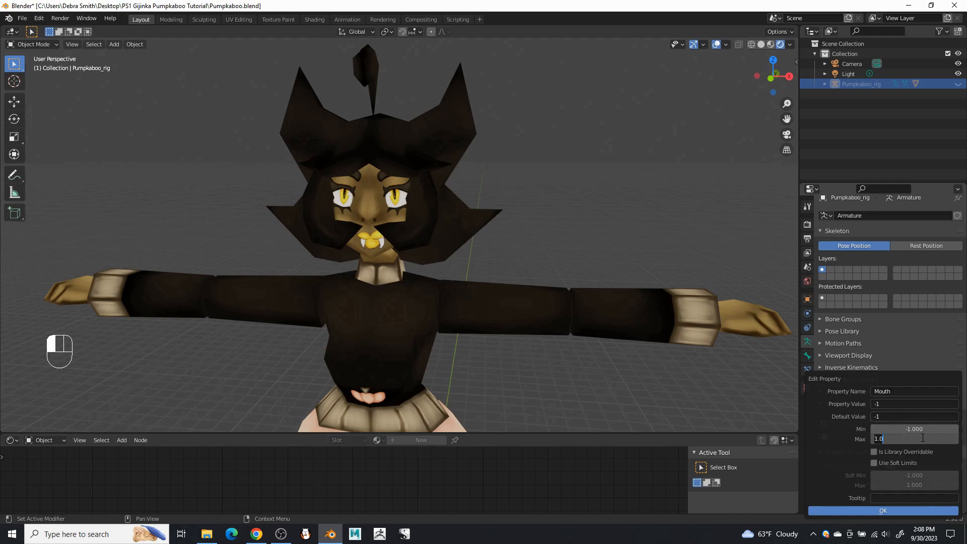
{"action": "type", "text": "00"}
{"action": "key", "text": "Return"}
{"action": "left_click", "coordinate": [906, 510]}
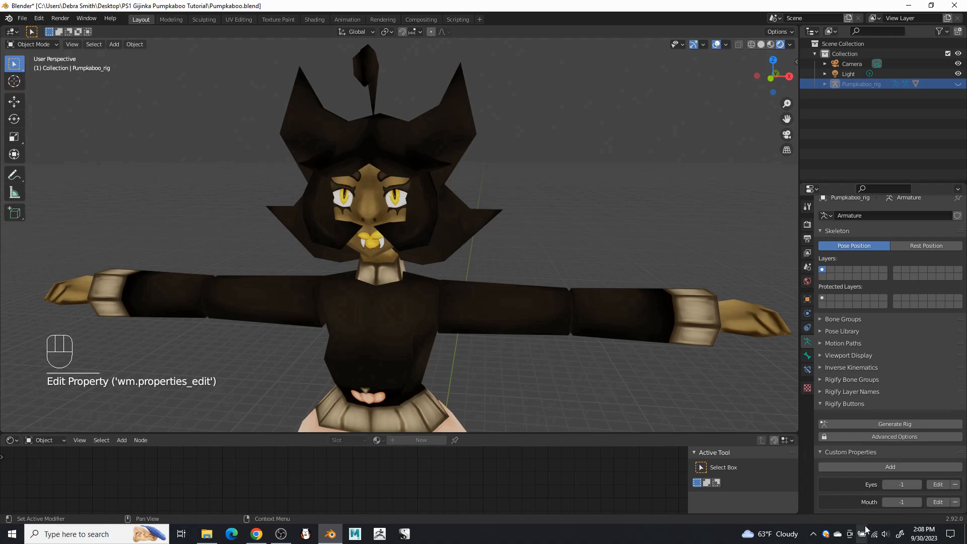
- Copy the Eyes custom property of the armature as a new driver
{"action": "right_click", "coordinate": [900, 485]}
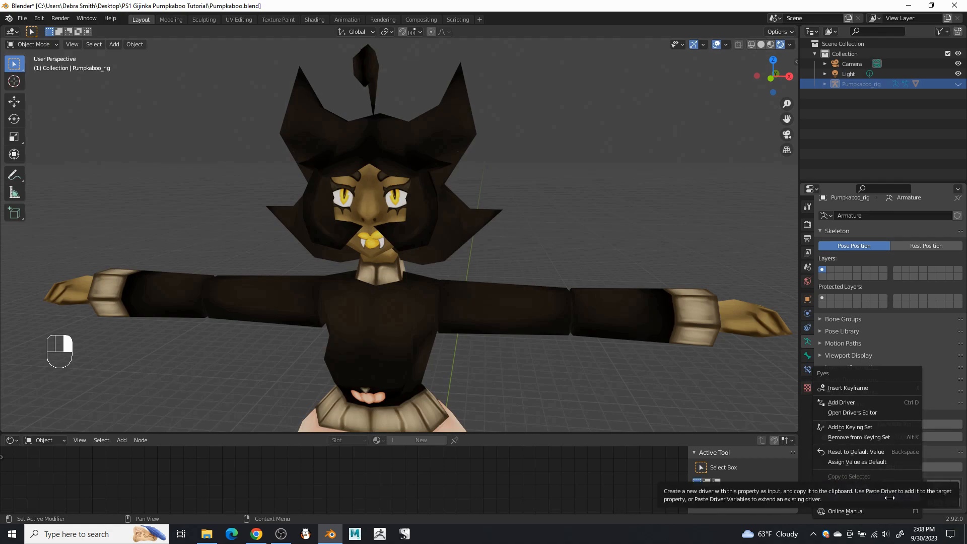
{"action": "left_click", "coordinate": [890, 498]}
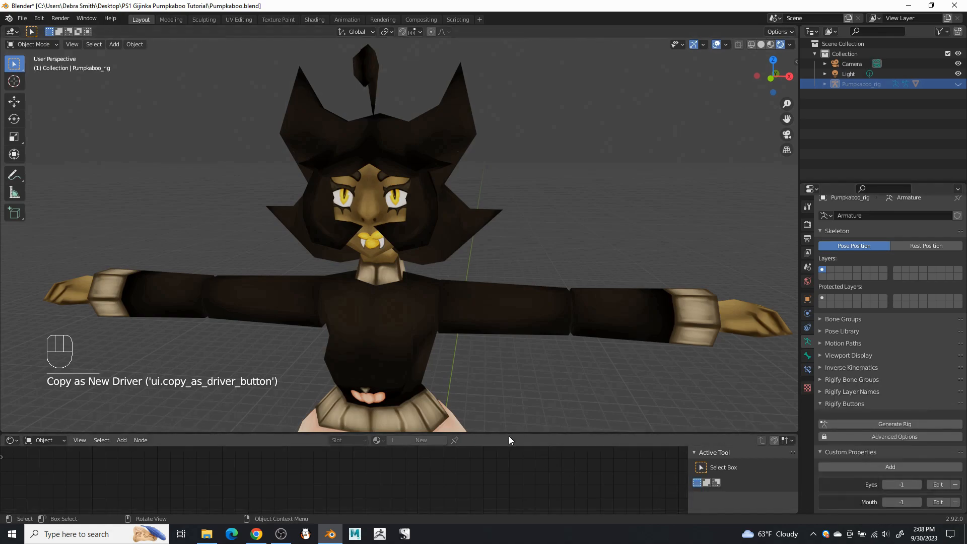
{"action": "right_click", "coordinate": [907, 486]}
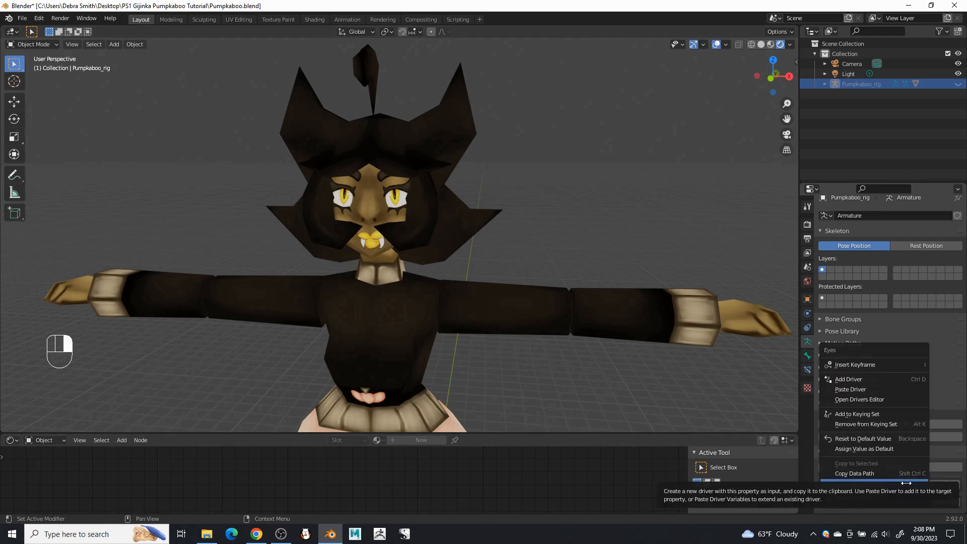
{"action": "left_click", "coordinate": [904, 484]}
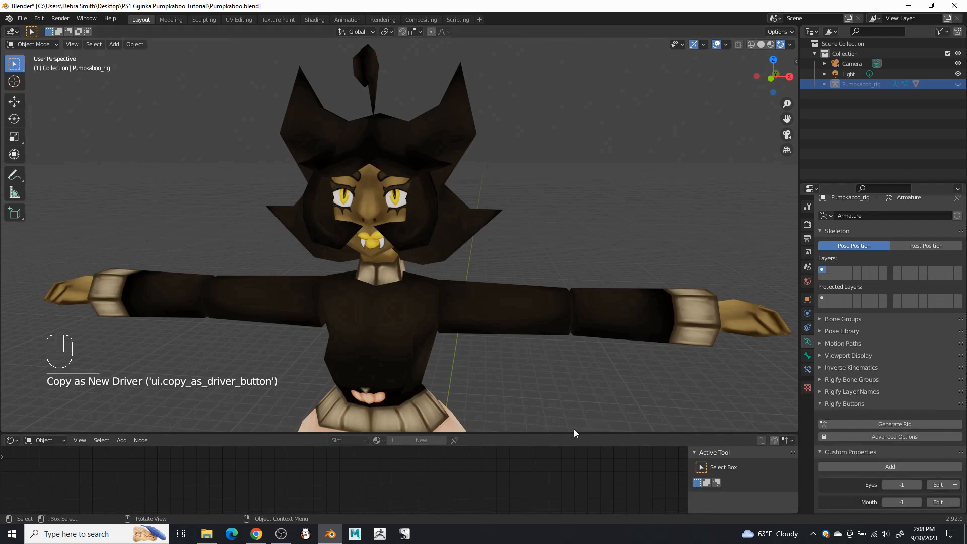
- Select Pumpkaboo_mesh, enlarge the node editor and paste the Eyes driver onto the Offset of the PumpkabooEyeTex0.png image node
{"action": "left_click", "coordinate": [374, 324]}
{"action": "left_click_drag", "start_coordinate": [373, 434], "coordinate": [503, 249]}
{"action": "scroll", "coordinate": [422, 388], "scroll_direction": "down", "scroll_amount": 2}
{"action": "middle_click_drag", "start_coordinate": [422, 389], "coordinate": [419, 335]}
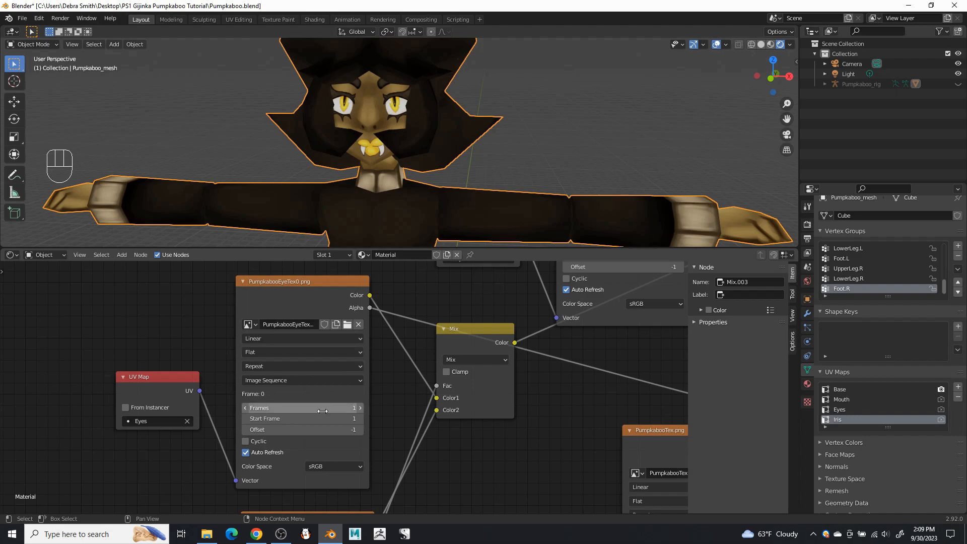
{"action": "right_click", "coordinate": [320, 430]}
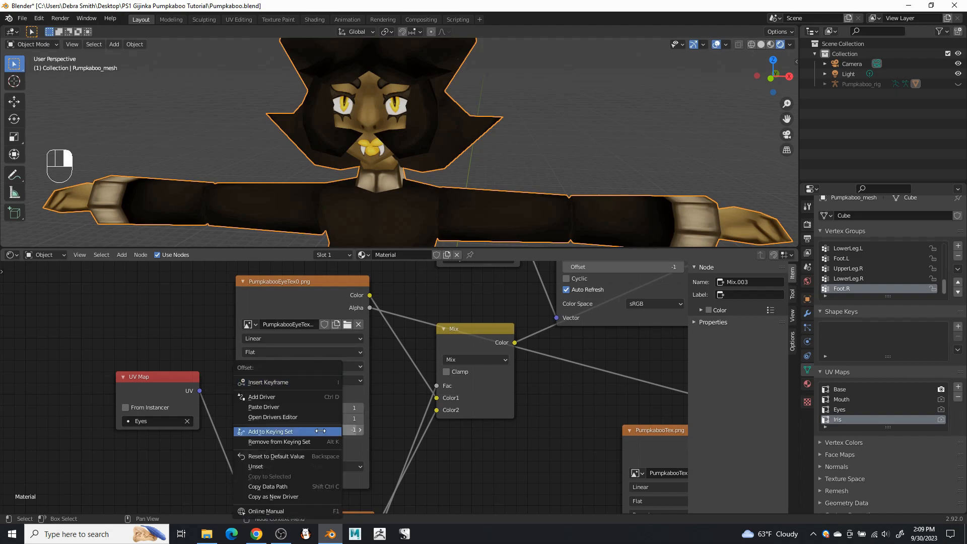
{"action": "left_click", "coordinate": [301, 407]}
- Paste the Eyes driver onto the Offset of the PumpkabooEyeMaskTex0.png image node
{"action": "middle_click_drag", "start_coordinate": [612, 372], "coordinate": [362, 513]}
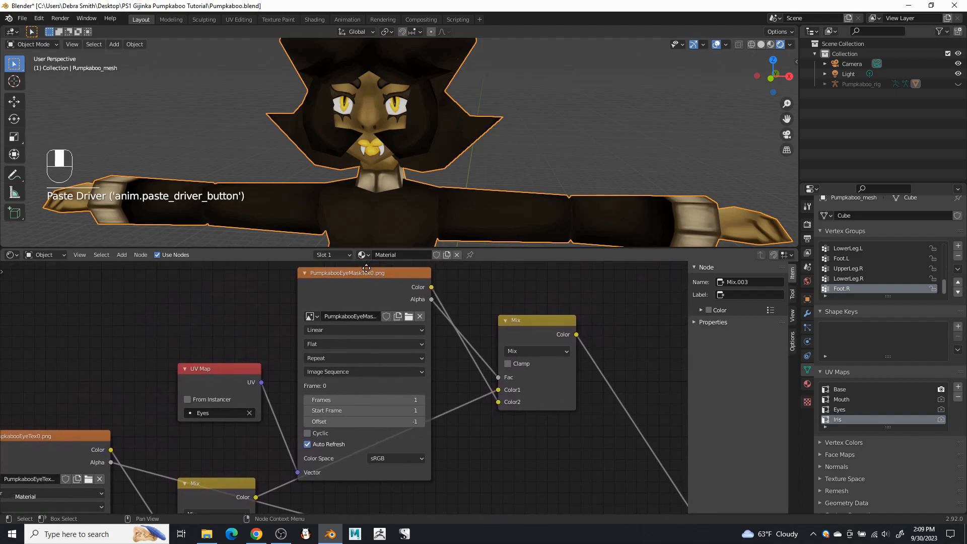
{"action": "right_click", "coordinate": [371, 421]}
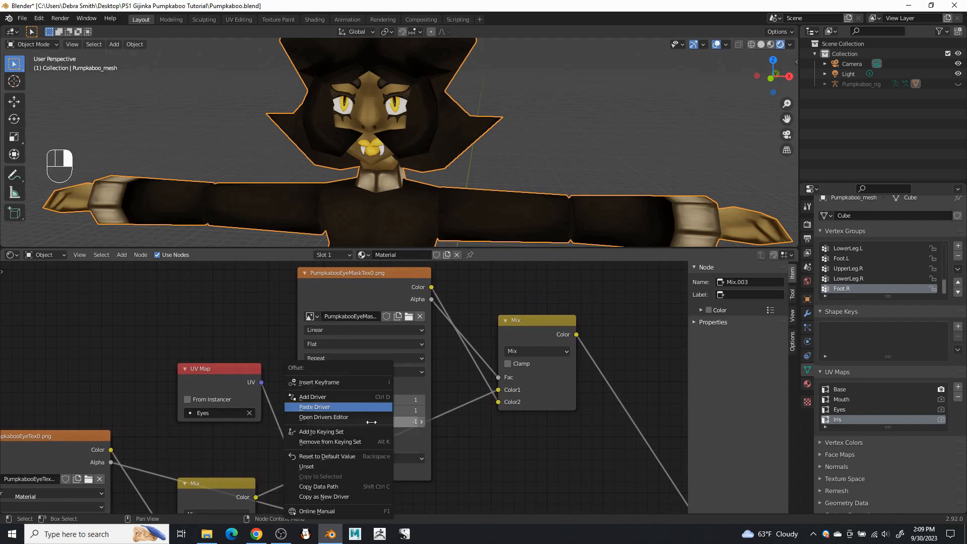
{"action": "left_click", "coordinate": [330, 406]}
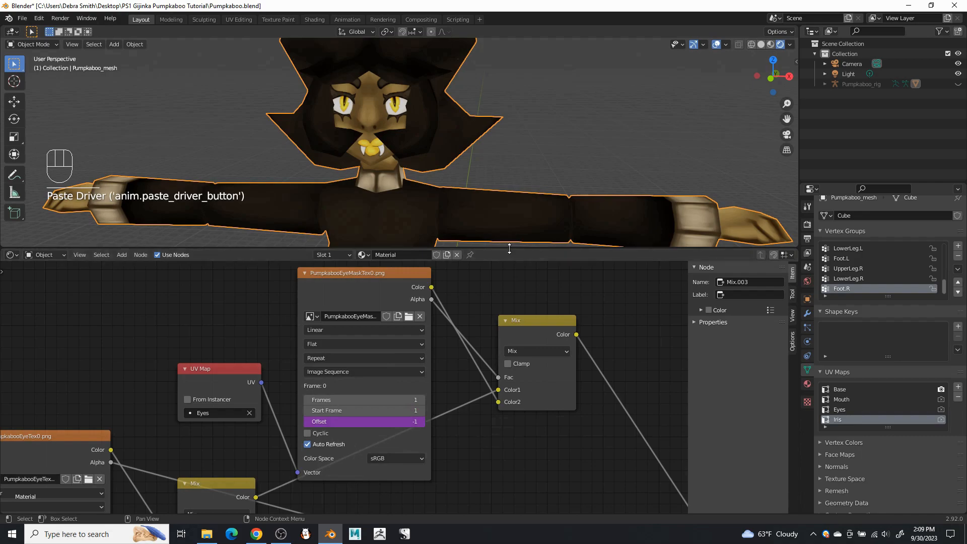
- Select Pumpkaboo_rig and test the Eyes property by switching it between 0 and -1, ending on -1
{"action": "left_click", "coordinate": [385, 127]}
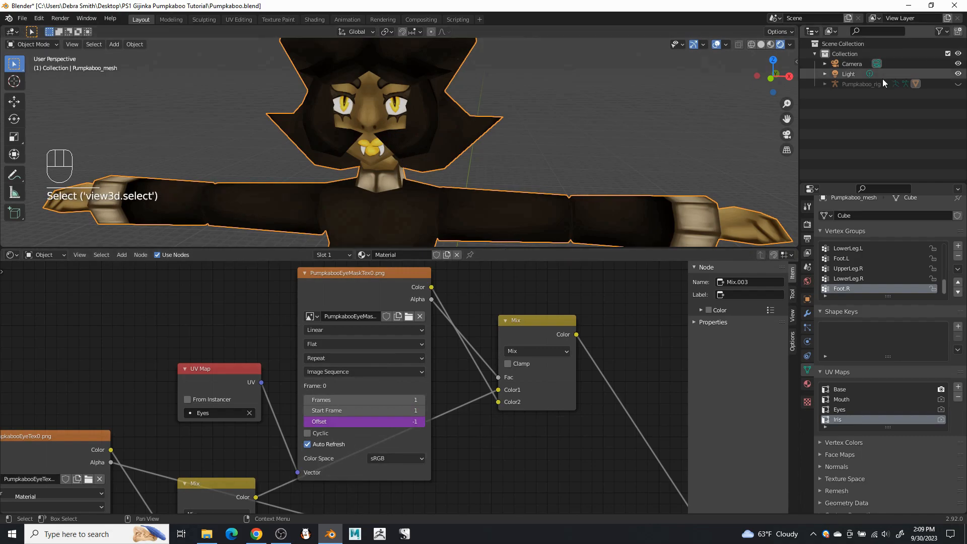
{"action": "left_click", "coordinate": [870, 84]}
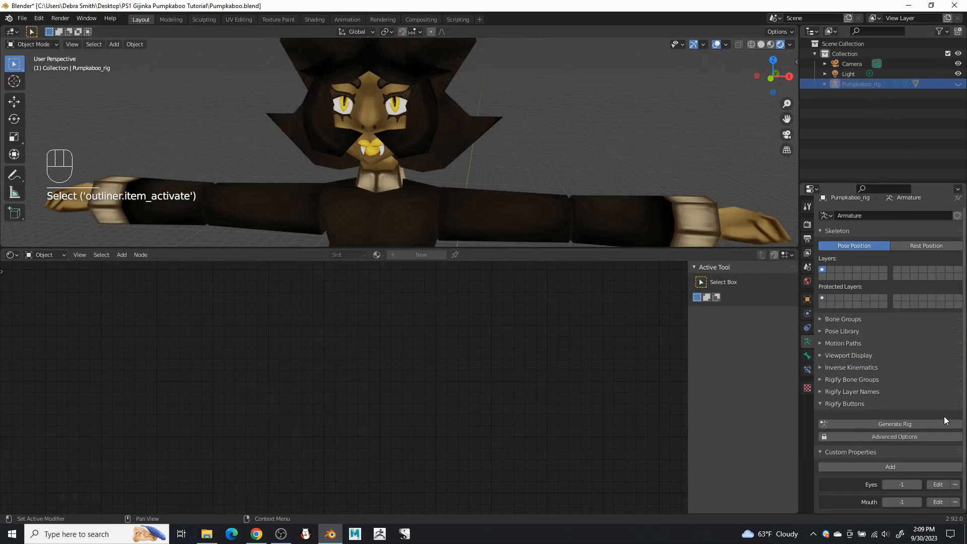
{"action": "left_click", "coordinate": [917, 484]}
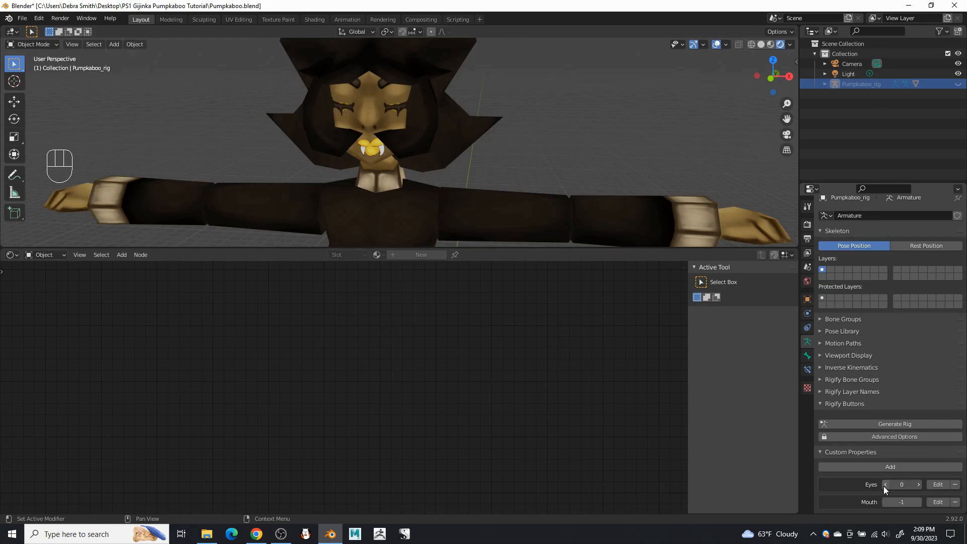
{"action": "left_click", "coordinate": [884, 485]}
{"action": "left_click", "coordinate": [919, 485]}
{"action": "left_click", "coordinate": [883, 485]}
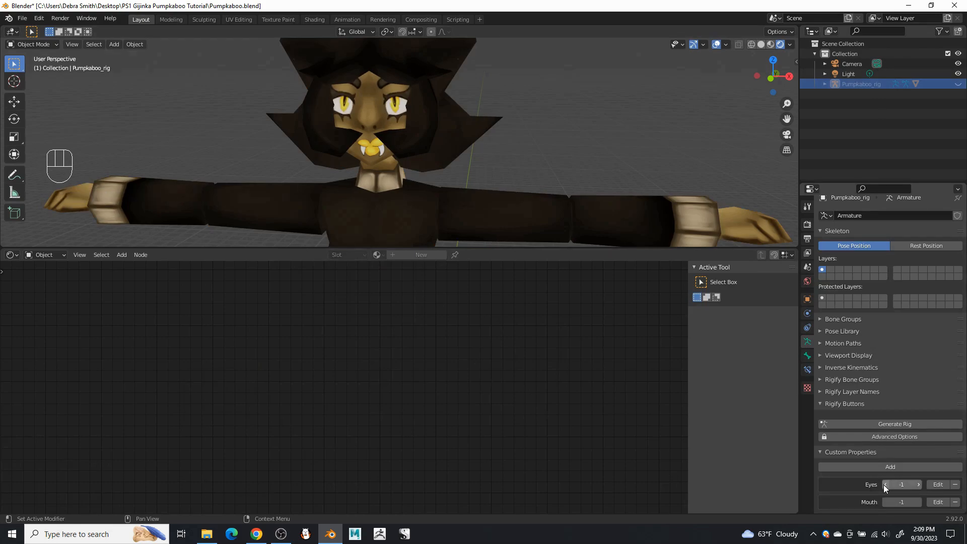
- With Pumpkaboo_rig selected, copy its Mouth custom property as a new driver
{"action": "left_click", "coordinate": [431, 140]}
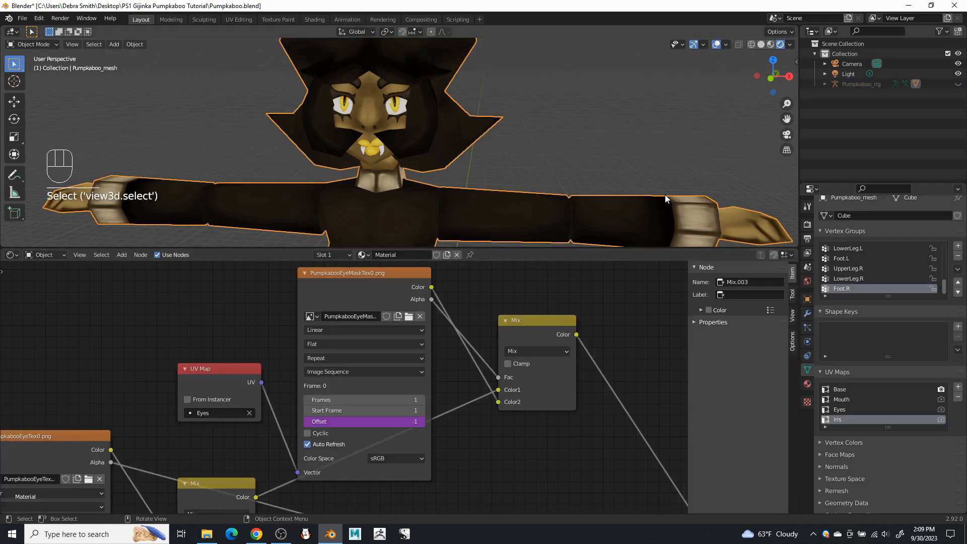
{"action": "left_click", "coordinate": [862, 84]}
{"action": "right_click", "coordinate": [902, 504]}
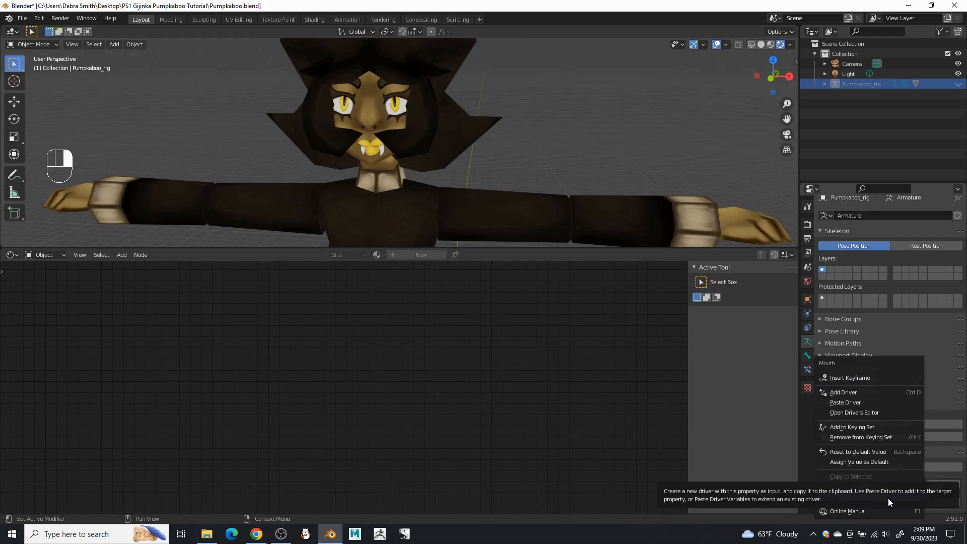
{"action": "left_click", "coordinate": [887, 497]}
- Select Pumpkaboo_mesh and paste the Mouth driver onto the Offset of the PumpkabooMouthTex0.png image node
{"action": "left_click", "coordinate": [347, 175]}
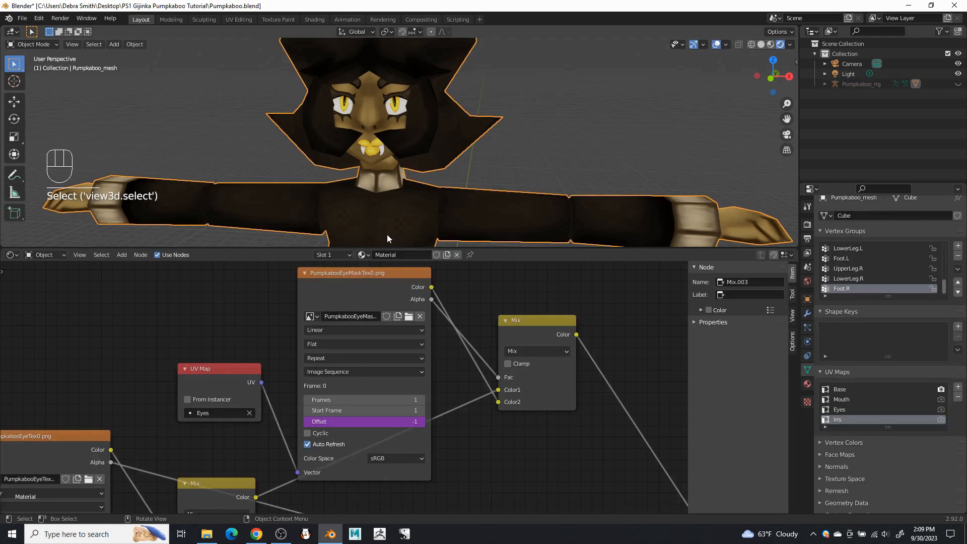
{"action": "middle_click_drag", "start_coordinate": [557, 503], "coordinate": [499, 464]}
{"action": "middle_click_drag", "start_coordinate": [567, 479], "coordinate": [570, 270]}
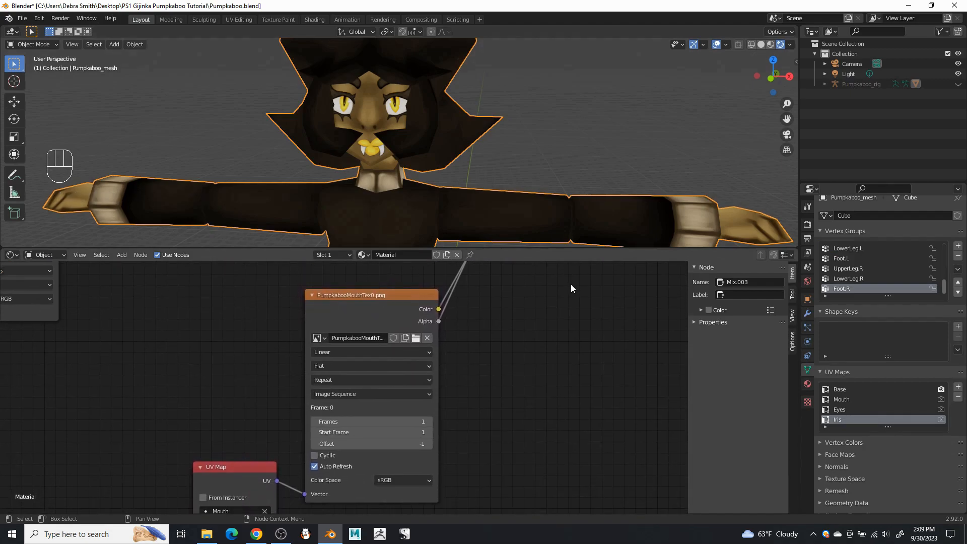
{"action": "right_click", "coordinate": [368, 443]}
{"action": "left_click", "coordinate": [369, 408]}
- Enlarge the 3D view, select Pumpkaboo_rig and test the Mouth property by switching it between 0 and -1, ending on -1
{"action": "left_click_drag", "start_coordinate": [585, 248], "coordinate": [610, 457]}
{"action": "left_click", "coordinate": [869, 85]}
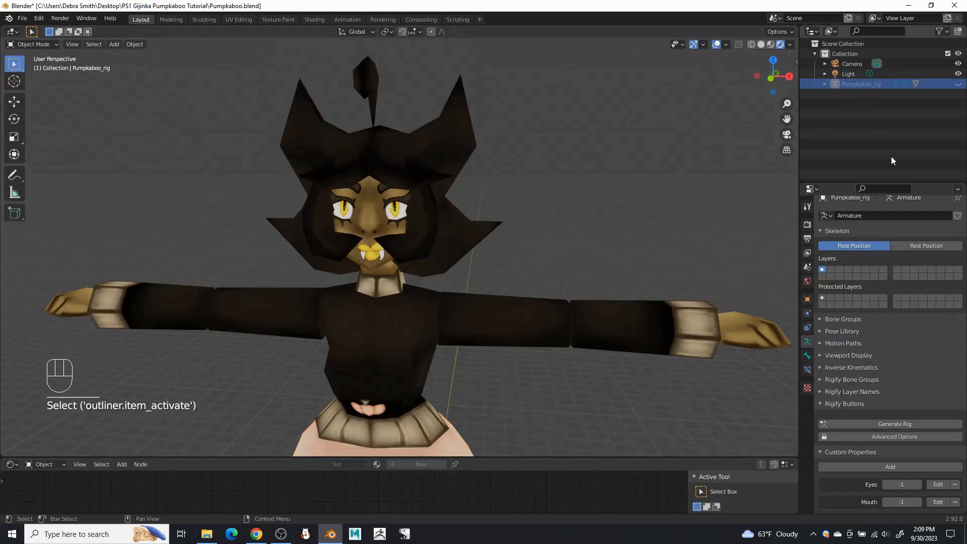
{"action": "left_click", "coordinate": [918, 502]}
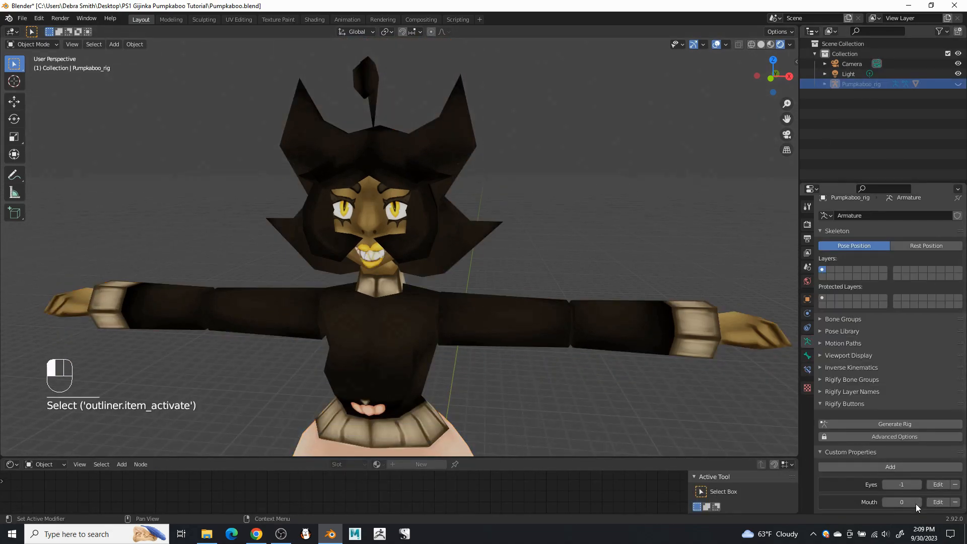
{"action": "left_click", "coordinate": [886, 503]}
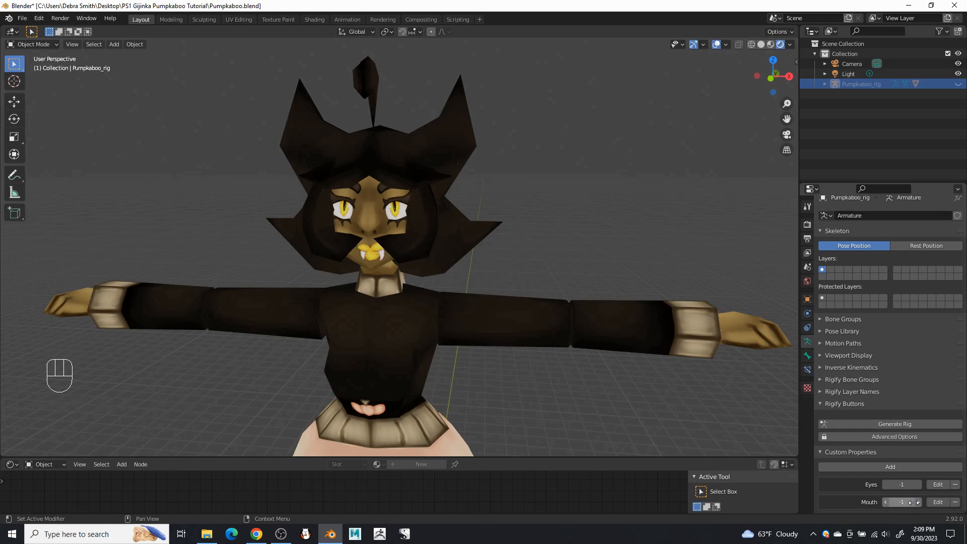
{"action": "left_click", "coordinate": [917, 502]}
{"action": "left_click", "coordinate": [886, 505]}
- Bring the whole character into view and save the Pumpkaboo.blend file
{"action": "scroll", "coordinate": [508, 282], "scroll_direction": "down", "scroll_amount": 6}
{"action": "middle_click_drag", "start_coordinate": [487, 347], "coordinate": [492, 291]}
{"action": "scroll", "coordinate": [489, 344], "scroll_direction": "down", "scroll_amount": 1}
{"action": "scroll", "coordinate": [477, 306], "scroll_direction": "up", "scroll_amount": 2}
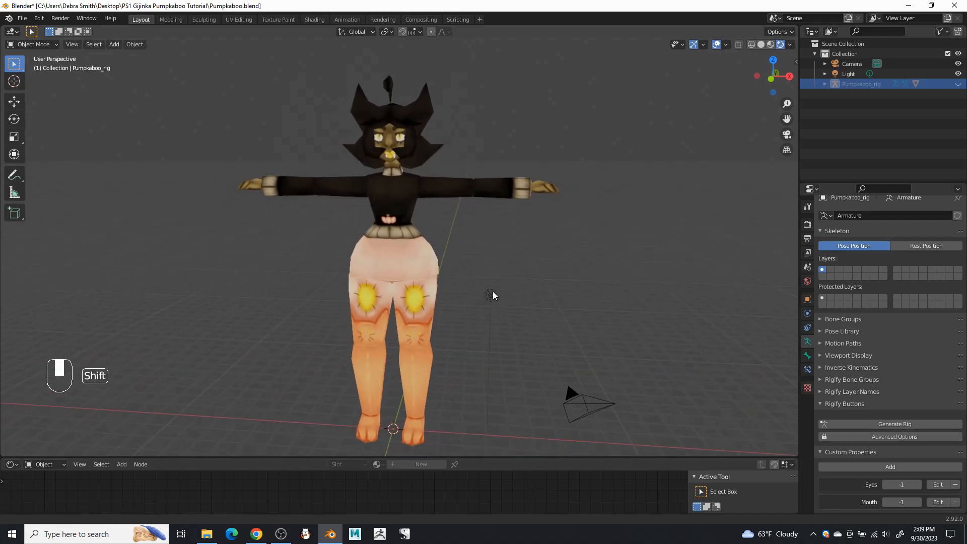
{"action": "left_click", "coordinate": [23, 18]}
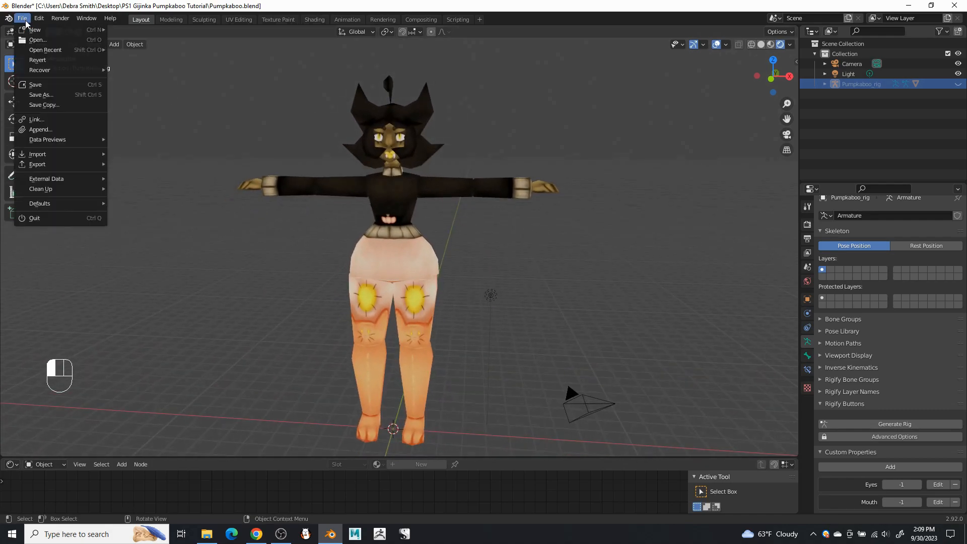
{"action": "left_click", "coordinate": [20, 82]}
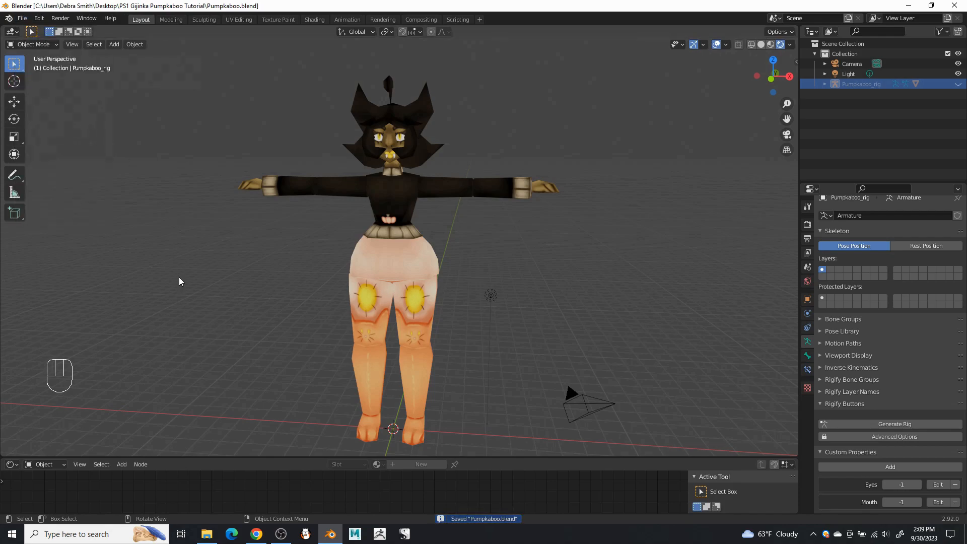